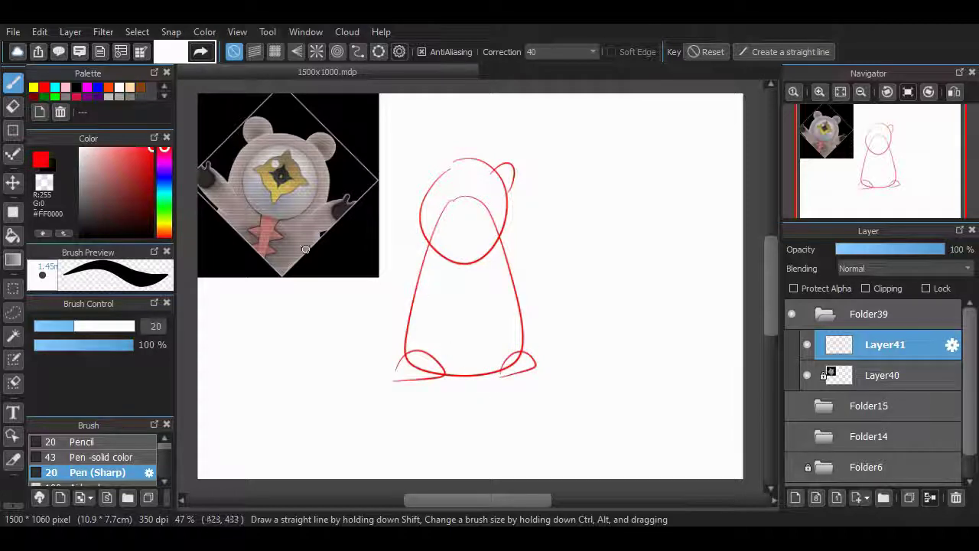
Select the whole red bear sketch, move it into the lower right area of the canvas, and clear the selection
{"action": "key", "text": "m"}
{"action": "left_click_drag", "start_coordinate": [542, 136], "coordinate": [380, 388]}
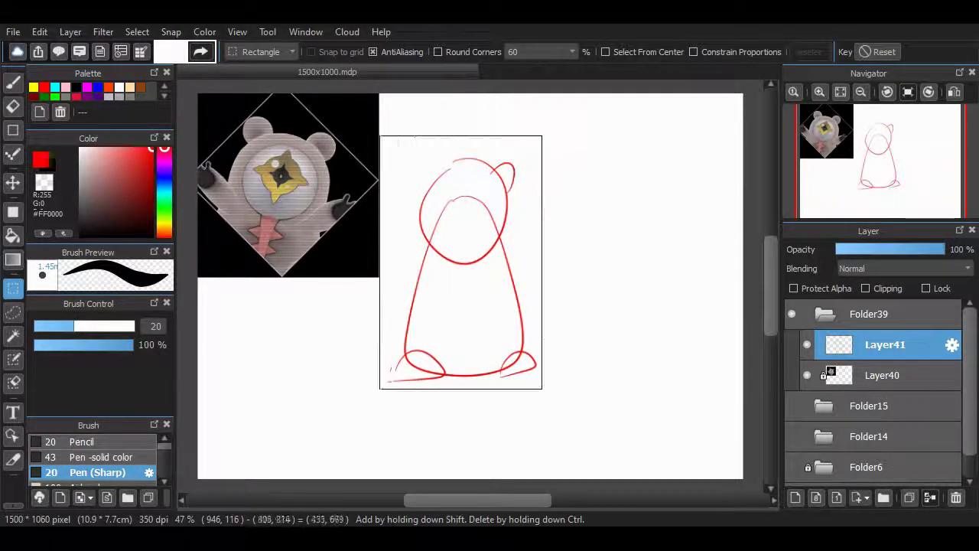
{"action": "left_click", "coordinate": [12, 182]}
{"action": "mouse_move", "coordinate": [462, 263]}
{"action": "left_mouse_down"}
{"action": "mouse_move", "coordinate": [360, 310]}
{"action": "mouse_move", "coordinate": [635, 310]}
{"action": "mouse_move", "coordinate": [623, 330]}
{"action": "mouse_move", "coordinate": [592, 320]}
{"action": "left_mouse_up"}
{"action": "key", "text": "m"}
{"action": "key", "text": "ctrl+d"}
Draw a larger outer arc around the bear's existing ear and try a matching ear on the opposite side of the head
{"action": "key", "text": "b"}
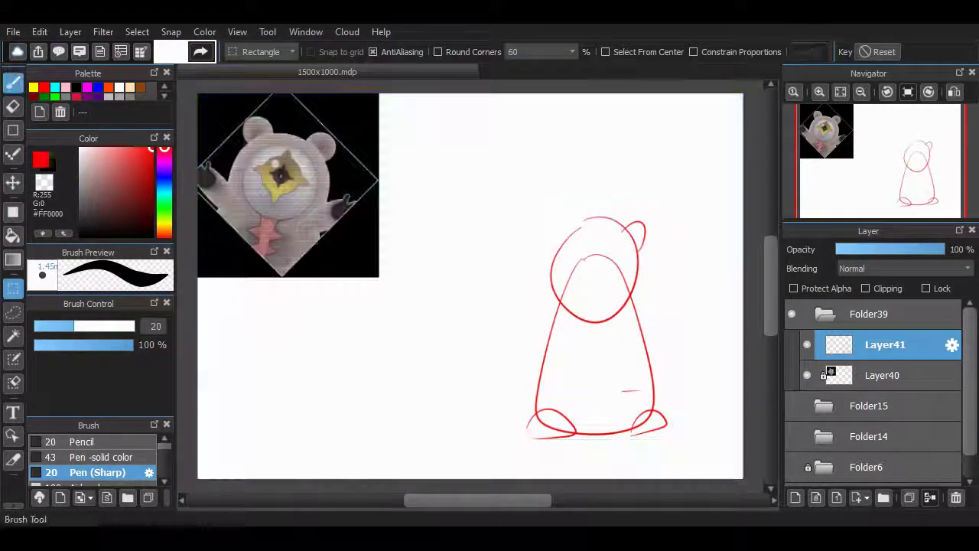
{"action": "left_click_drag", "start_coordinate": [573, 238], "coordinate": [587, 234]}
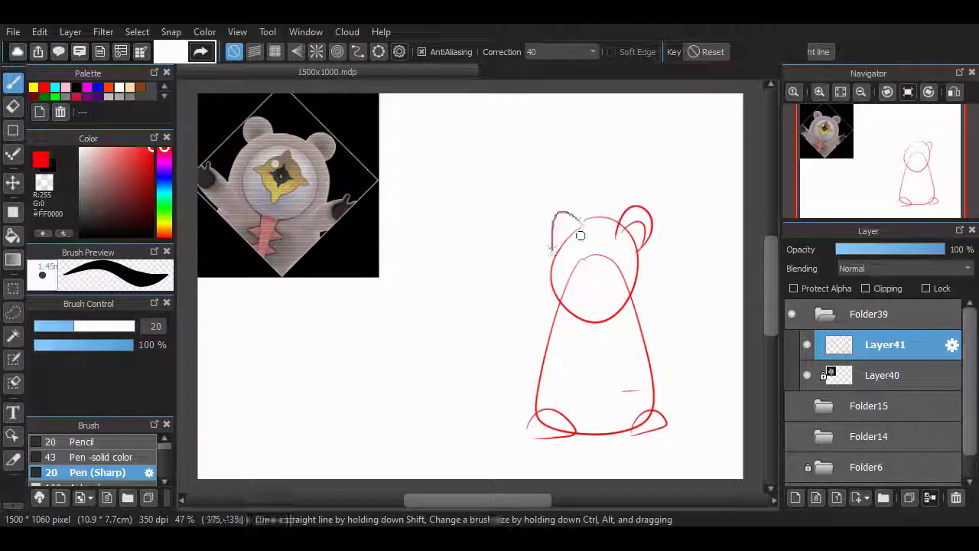
{"action": "key", "text": "ctrl+z"}
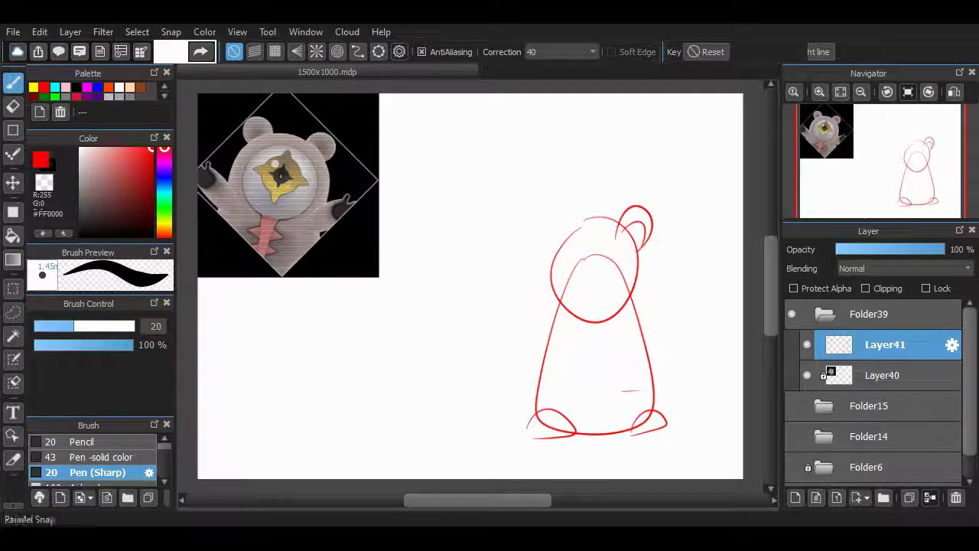
{"action": "left_click", "coordinate": [254, 52]}
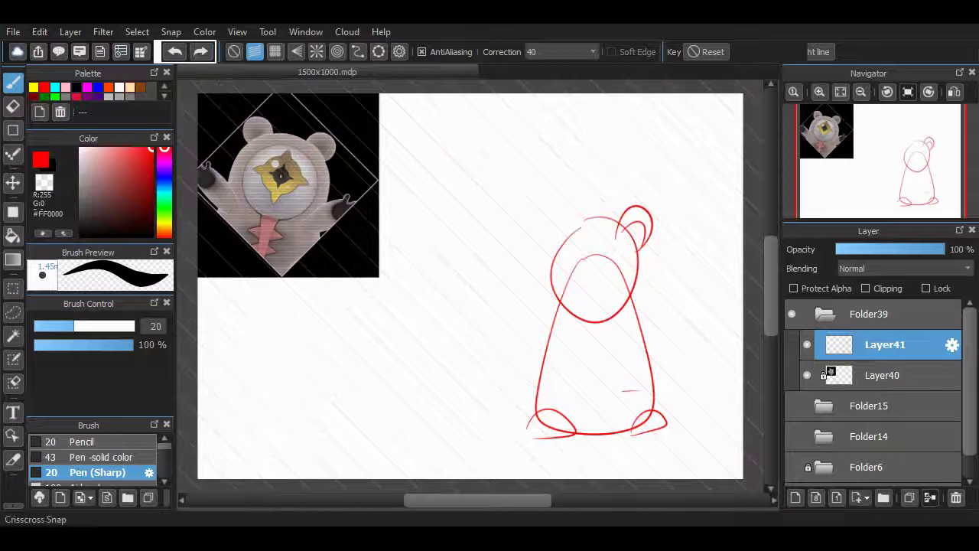
{"action": "left_click", "coordinate": [235, 51]}
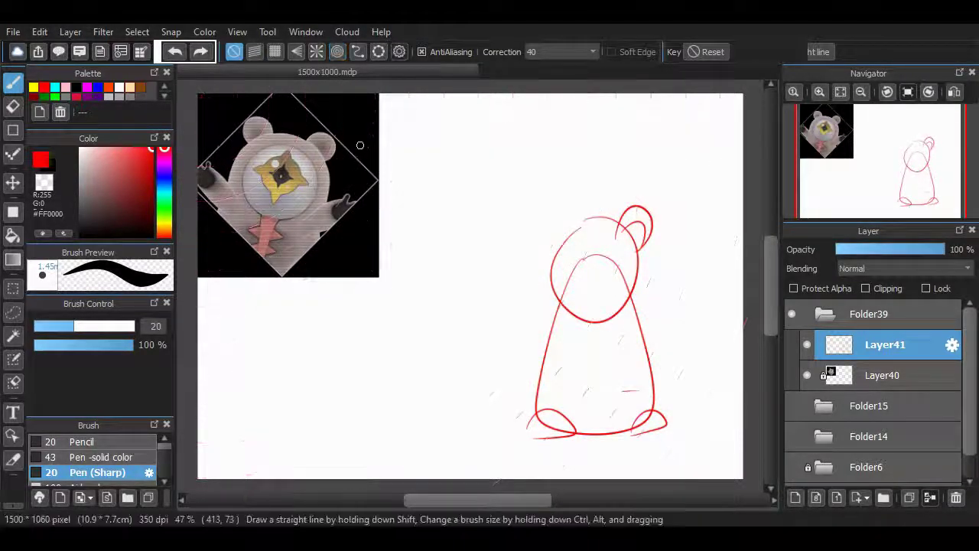
{"action": "key", "text": "ctrl+shift+c"}
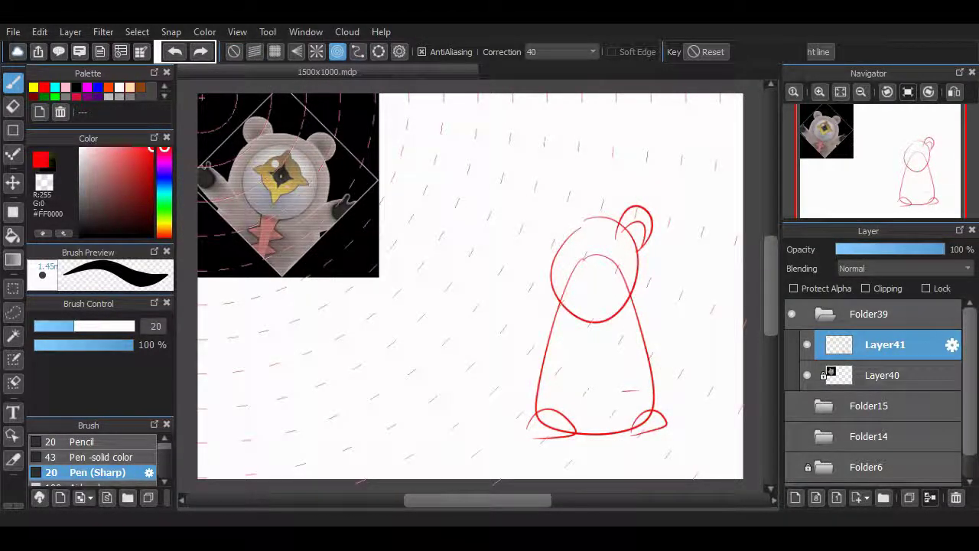
{"action": "left_click", "coordinate": [541, 201], "text": "ctrl"}
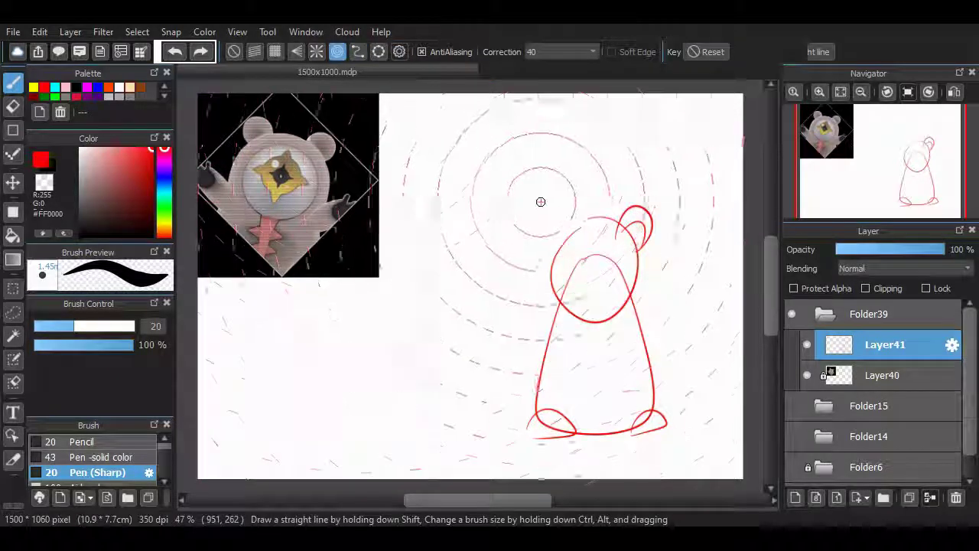
Fit an ellipse snap guide around the sketched head and trace it as a thick red circle
{"action": "key", "text": "ctrl+shift+e"}
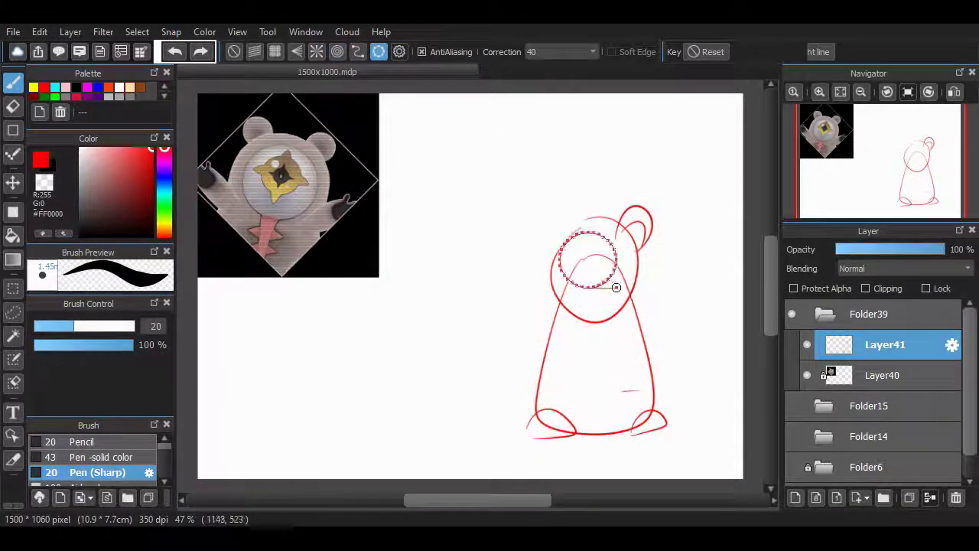
{"action": "mouse_move", "coordinate": [616, 287]}
{"action": "left_mouse_down"}
{"action": "mouse_move", "coordinate": [667, 337]}
{"action": "mouse_move", "coordinate": [651, 309]}
{"action": "left_mouse_up"}
{"action": "mouse_move", "coordinate": [593, 321]}
{"action": "left_mouse_down"}
{"action": "mouse_move", "coordinate": [540, 260]}
{"action": "mouse_move", "coordinate": [647, 268]}
{"action": "mouse_move", "coordinate": [620, 303]}
{"action": "mouse_move", "coordinate": [658, 329]}
{"action": "mouse_move", "coordinate": [704, 283]}
{"action": "mouse_move", "coordinate": [713, 287]}
{"action": "left_mouse_up"}
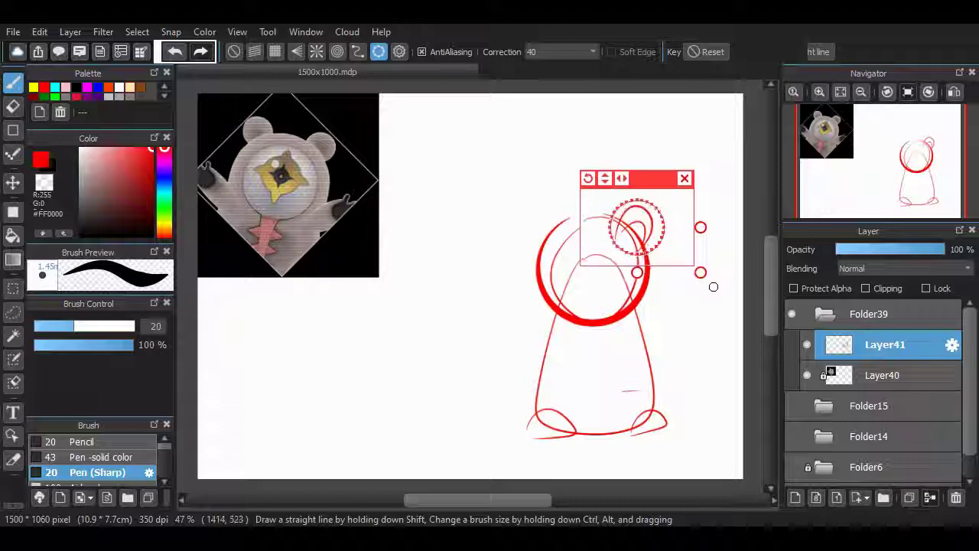
Try thick arcs for both ears along the ellipse guide, and undo them while keeping the head circle
{"action": "mouse_move", "coordinate": [616, 230]}
{"action": "left_mouse_down"}
{"action": "mouse_move", "coordinate": [660, 228]}
{"action": "mouse_move", "coordinate": [654, 237]}
{"action": "left_mouse_up"}
{"action": "left_click_drag", "start_coordinate": [649, 185], "coordinate": [555, 178]}
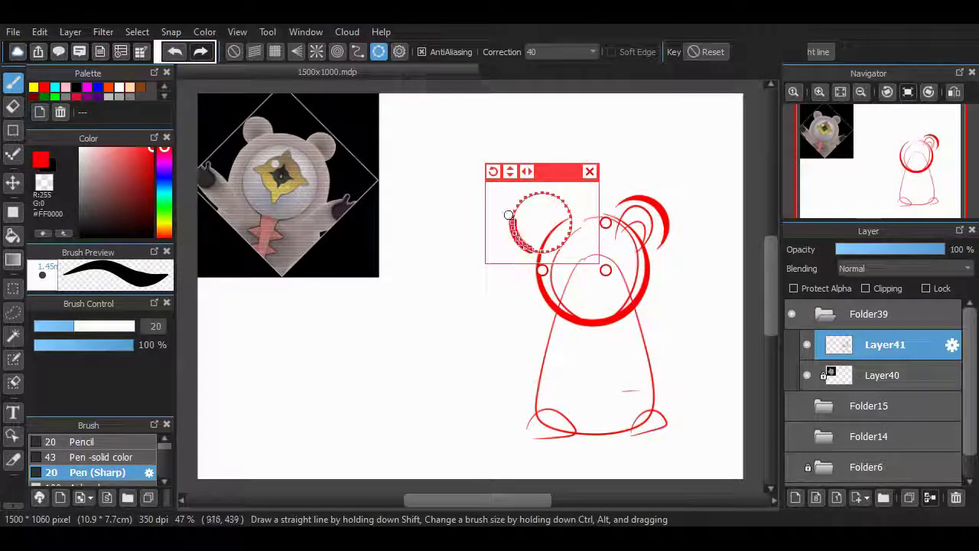
{"action": "left_click_drag", "start_coordinate": [508, 215], "coordinate": [570, 222]}
{"action": "key", "text": "ctrl+z"}
{"action": "key", "text": "ctrl+z"}
{"action": "key", "text": "ctrl+z"}
{"action": "key", "text": "ctrl+z"}
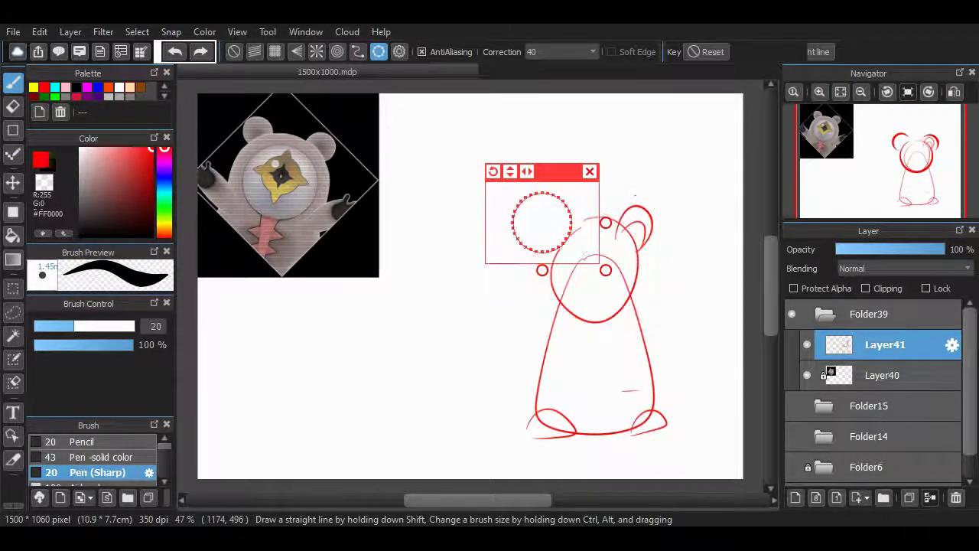
{"action": "key", "text": "ctrl+y"}
Shrink the ellipse guide, trace a small thick arc for each ear, and turn the guide off
{"action": "left_click_drag", "start_coordinate": [605, 270], "coordinate": [605, 257]}
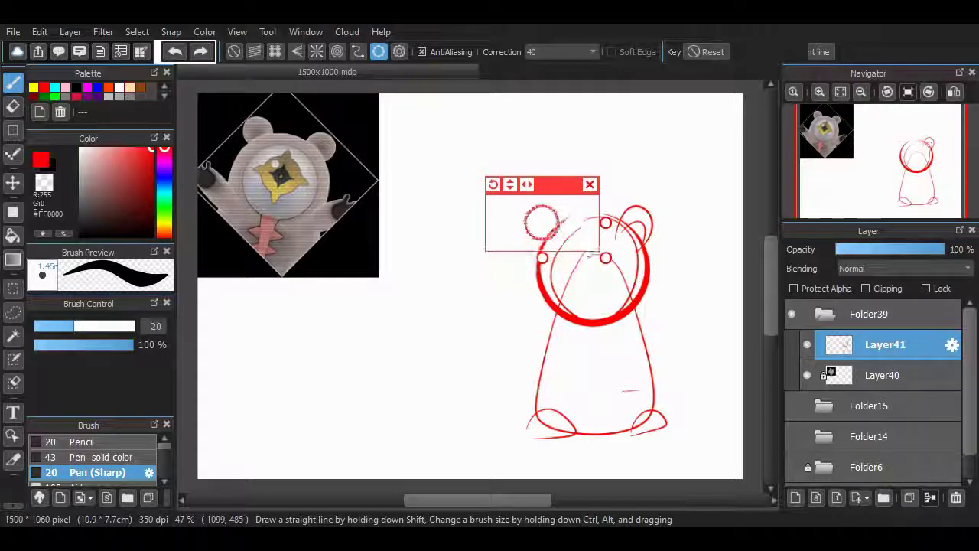
{"action": "mouse_move", "coordinate": [528, 233]}
{"action": "left_mouse_down"}
{"action": "mouse_move", "coordinate": [534, 209]}
{"action": "mouse_move", "coordinate": [554, 220]}
{"action": "left_mouse_up"}
{"action": "mouse_move", "coordinate": [547, 185]}
{"action": "left_mouse_down"}
{"action": "mouse_move", "coordinate": [645, 180]}
{"action": "mouse_move", "coordinate": [652, 218]}
{"action": "mouse_move", "coordinate": [638, 207]}
{"action": "left_mouse_up"}
{"action": "left_click", "coordinate": [688, 179]}
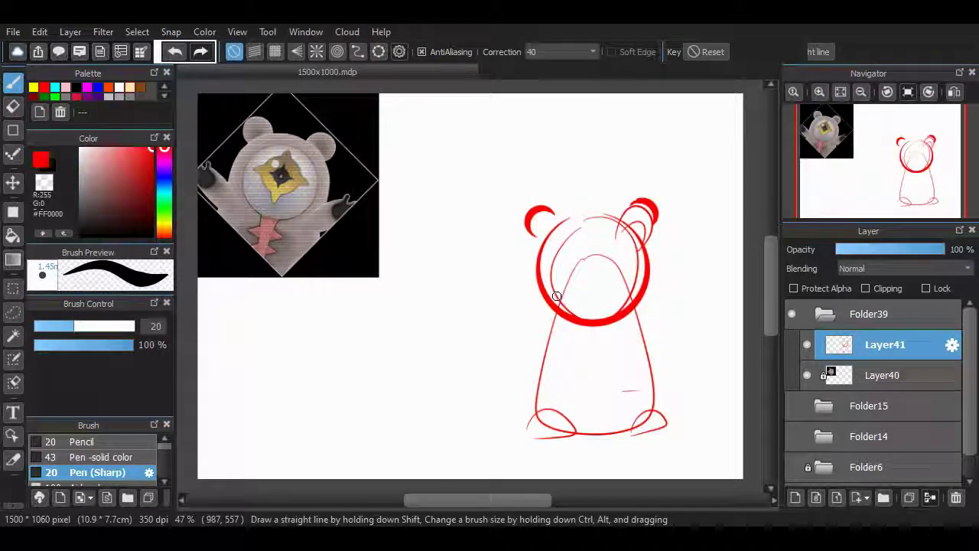
Sketch an arm on each side of the body and a circle with three Y-shaped lines inside on the face
{"action": "left_click_drag", "start_coordinate": [566, 338], "coordinate": [533, 344]}
{"action": "left_click_drag", "start_coordinate": [611, 346], "coordinate": [643, 346]}
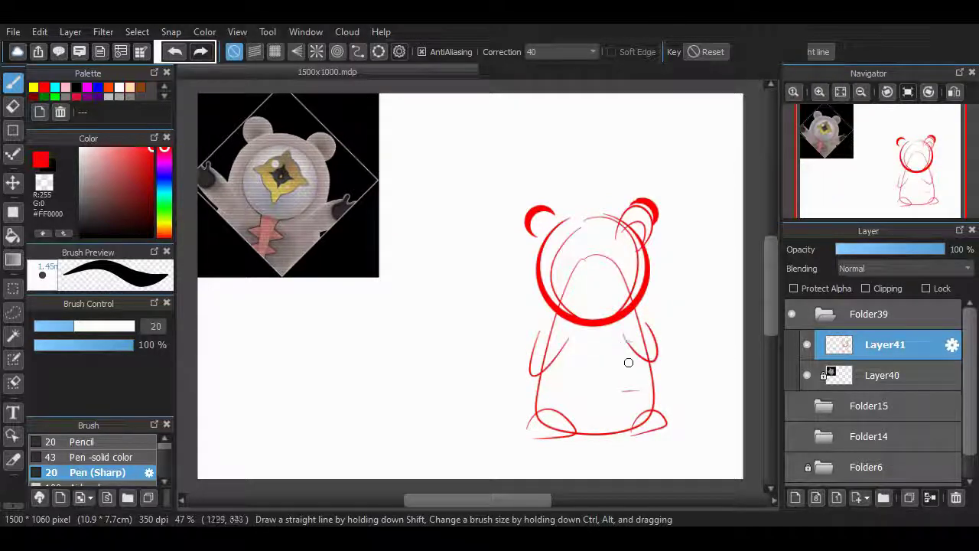
{"action": "key", "text": "ctrl+z"}
{"action": "left_click_drag", "start_coordinate": [623, 344], "coordinate": [653, 364]}
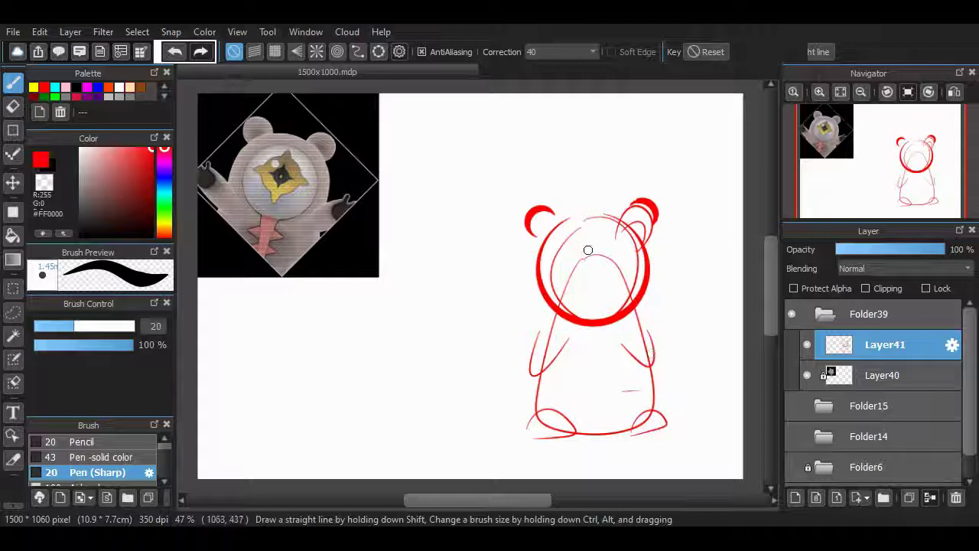
{"action": "left_click_drag", "start_coordinate": [581, 241], "coordinate": [593, 289]}
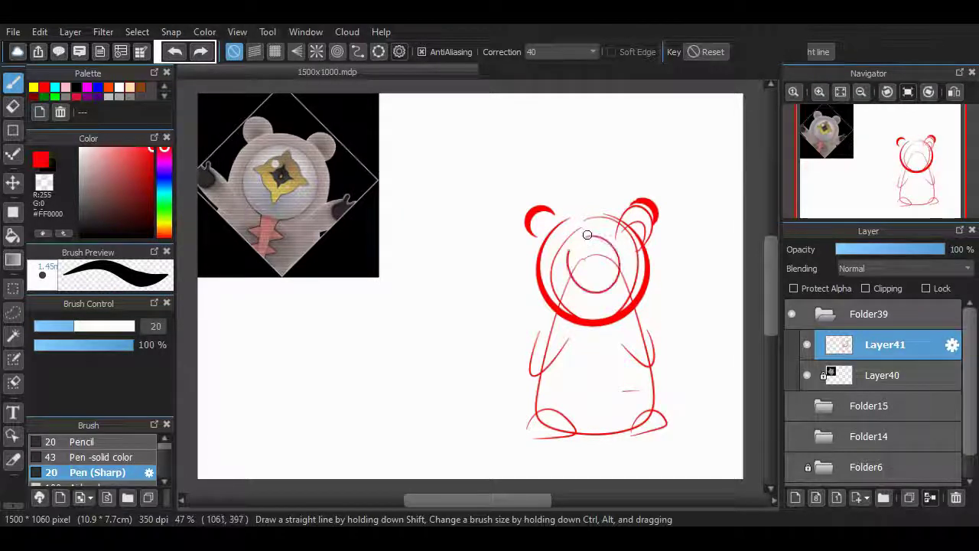
{"action": "left_click_drag", "start_coordinate": [610, 247], "coordinate": [602, 262]}
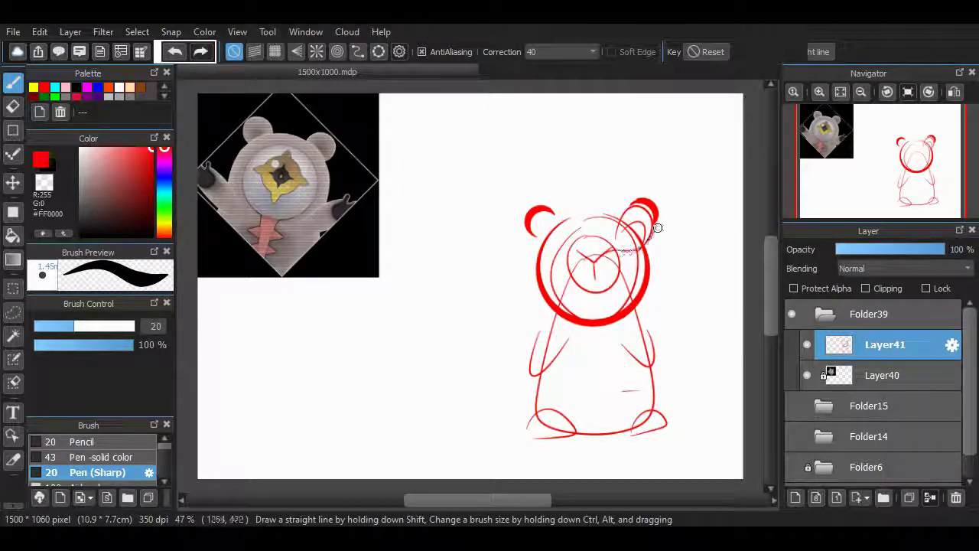
Switch to blue (#0000FF) and draw connecting lines at both shoulders and down both lower sides of the body
{"action": "left_click", "coordinate": [76, 87]}
{"action": "left_click_drag", "start_coordinate": [548, 304], "coordinate": [534, 330]}
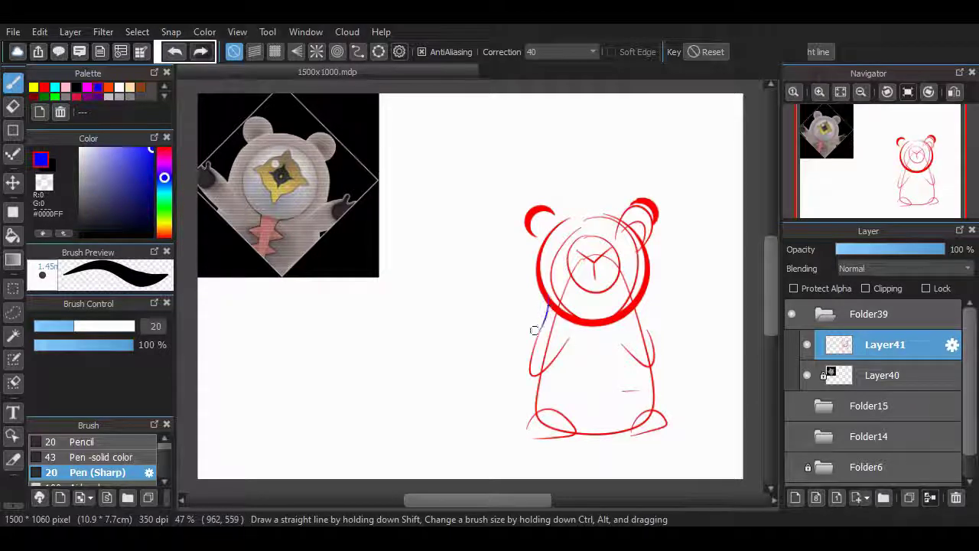
{"action": "left_click_drag", "start_coordinate": [641, 305], "coordinate": [650, 331]}
{"action": "left_click_drag", "start_coordinate": [540, 375], "coordinate": [530, 425]}
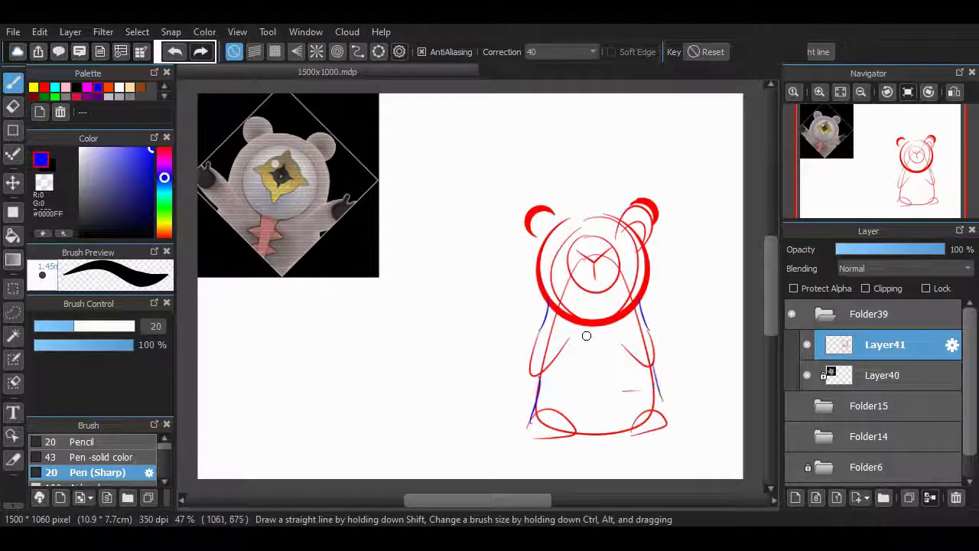
Draw a vertical blue line with two short crossbars from below the face circle down the chest
{"action": "left_click_drag", "start_coordinate": [595, 326], "coordinate": [595, 381]}
{"action": "left_click_drag", "start_coordinate": [585, 348], "coordinate": [614, 348]}
{"action": "key", "text": "ctrl+z"}
{"action": "key", "text": "ctrl+z"}
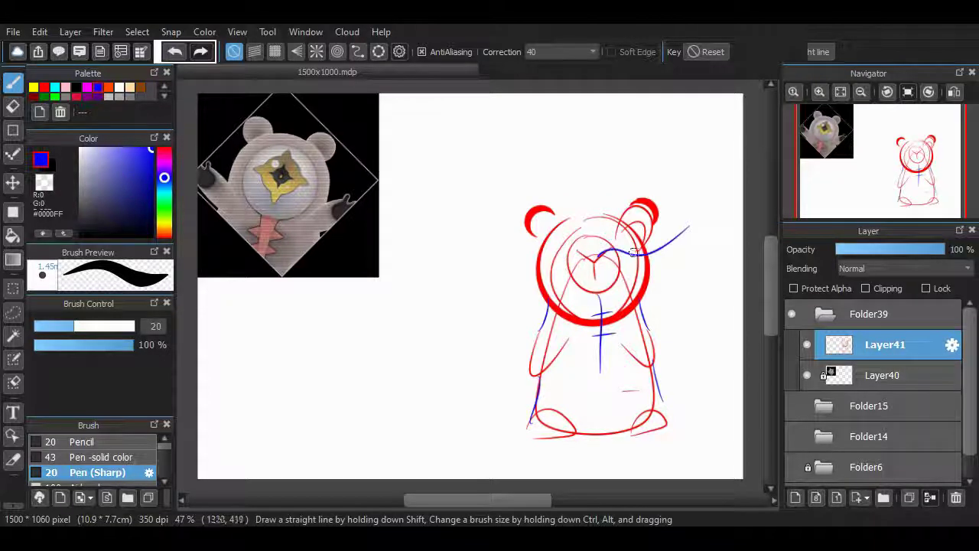
{"action": "key", "text": "ctrl+z"}
Select the entire bear sketch, enlarge it, shift it toward the canvas centre, apply the transform, and deselect
{"action": "key", "text": "m"}
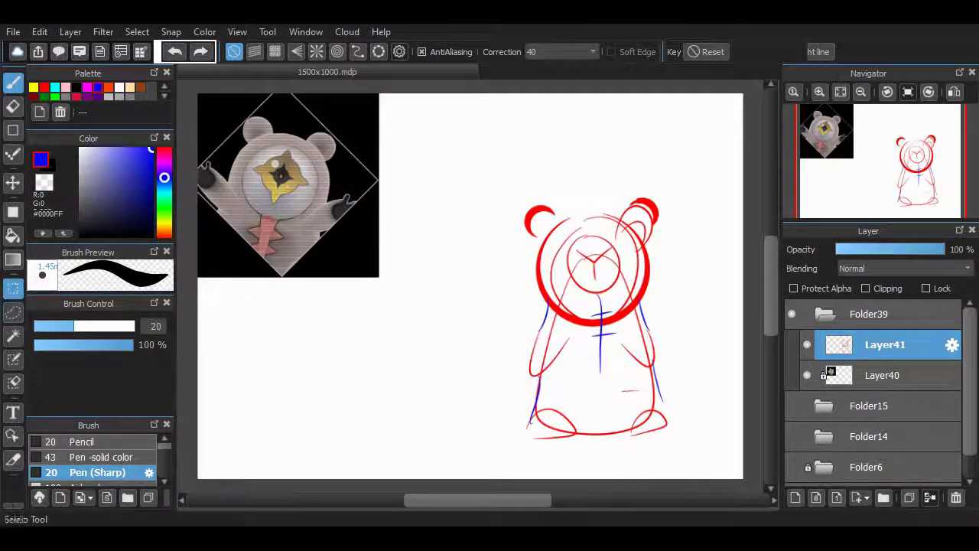
{"action": "mouse_move", "coordinate": [675, 167]}
{"action": "left_mouse_down"}
{"action": "mouse_move", "coordinate": [618, 290]}
{"action": "mouse_move", "coordinate": [492, 450]}
{"action": "left_mouse_up"}
{"action": "key", "text": "ctrl+t"}
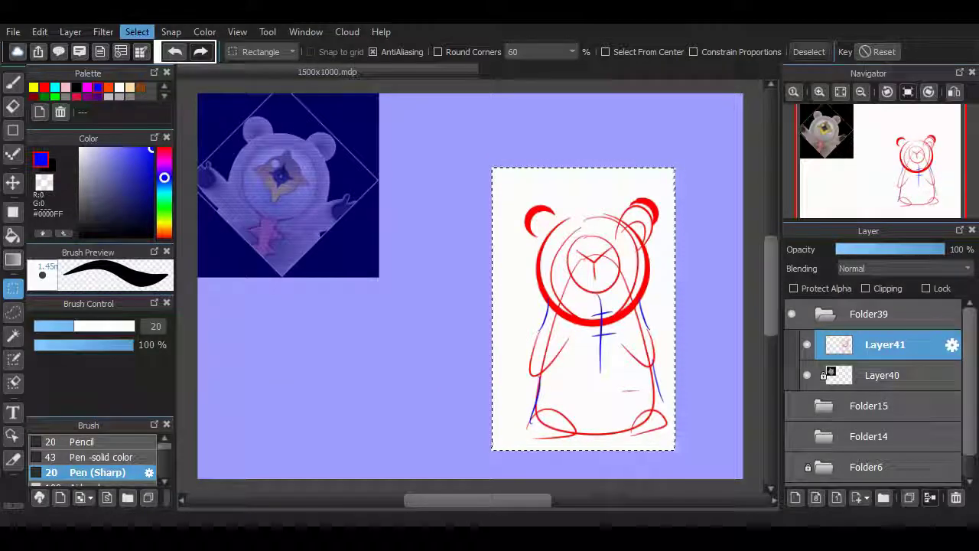
{"action": "left_click_drag", "start_coordinate": [584, 308], "coordinate": [496, 275]}
{"action": "left_click_drag", "start_coordinate": [588, 134], "coordinate": [640, 61]}
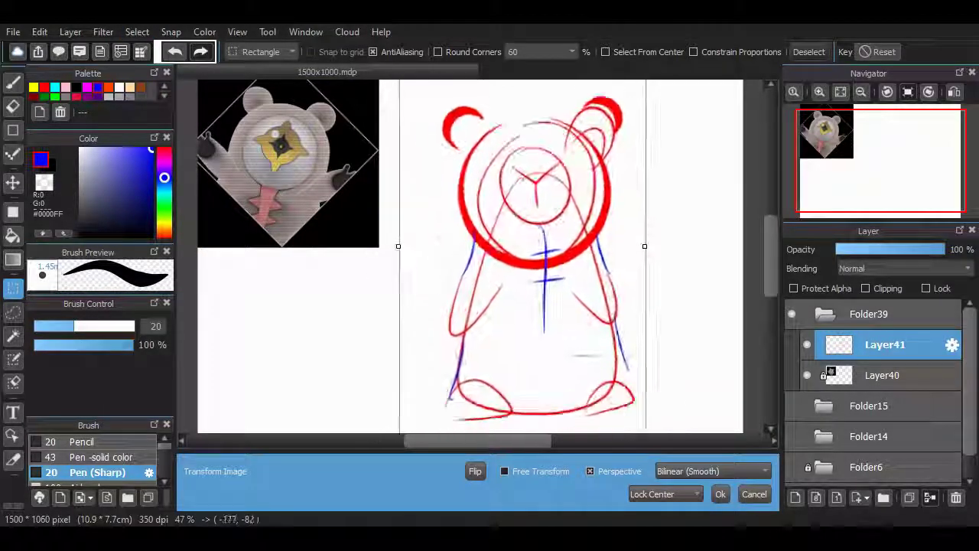
{"action": "key", "text": "ctrl+minus"}
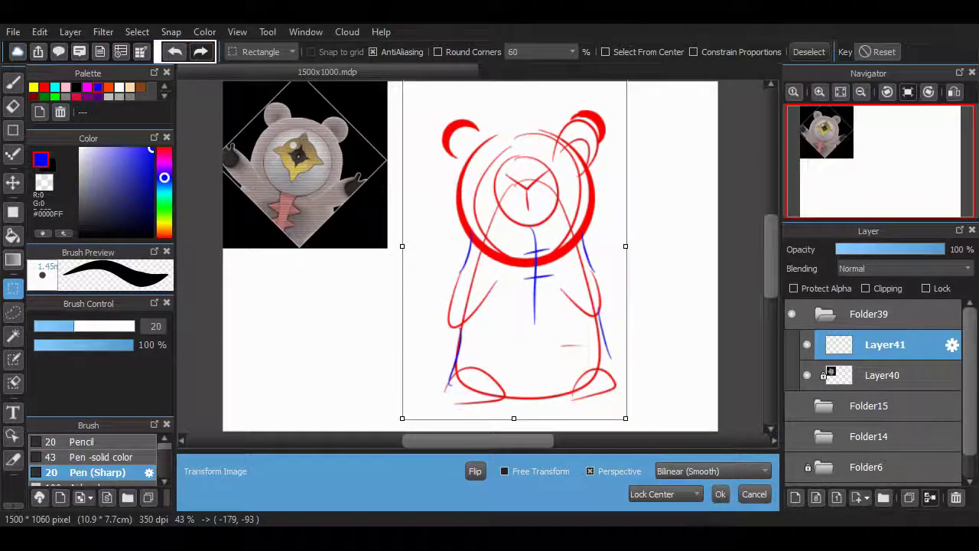
{"action": "key", "text": "Return"}
{"action": "key", "text": "ctrl+d"}
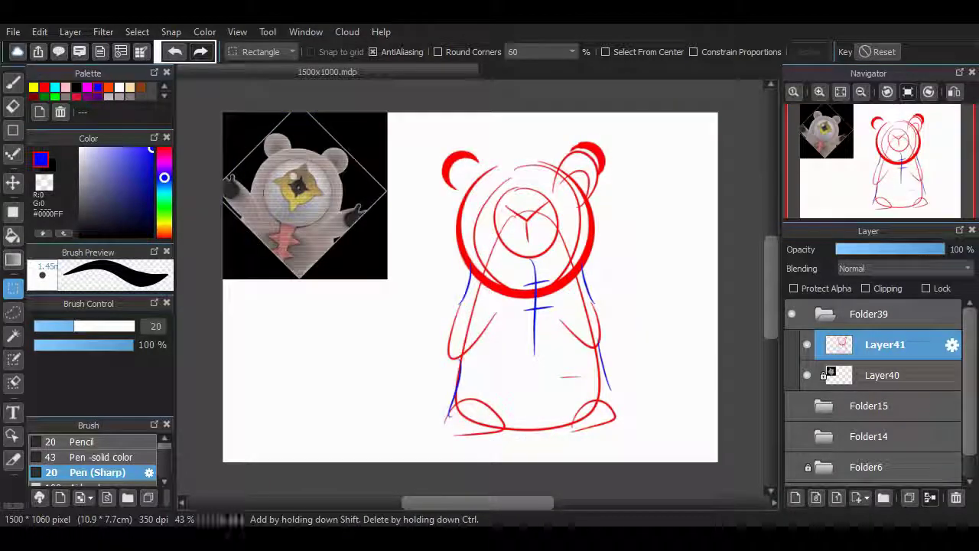
Select the face circle with its Y-shaped lines, rotate it slightly counterclockwise, enlarge it, apply the transform, and deselect
{"action": "left_click_drag", "start_coordinate": [558, 179], "coordinate": [483, 263]}
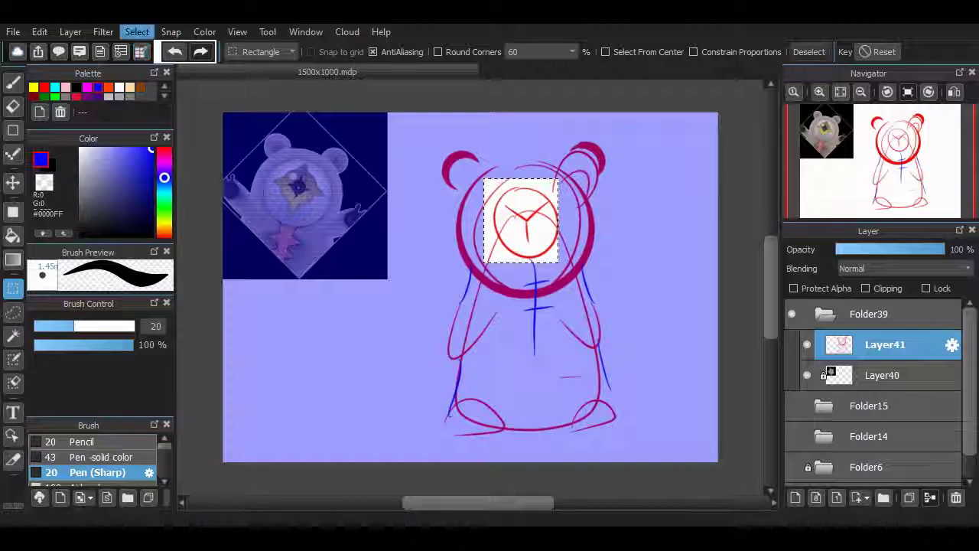
{"action": "key", "text": "ctrl+t"}
{"action": "left_click_drag", "start_coordinate": [575, 272], "coordinate": [586, 259]}
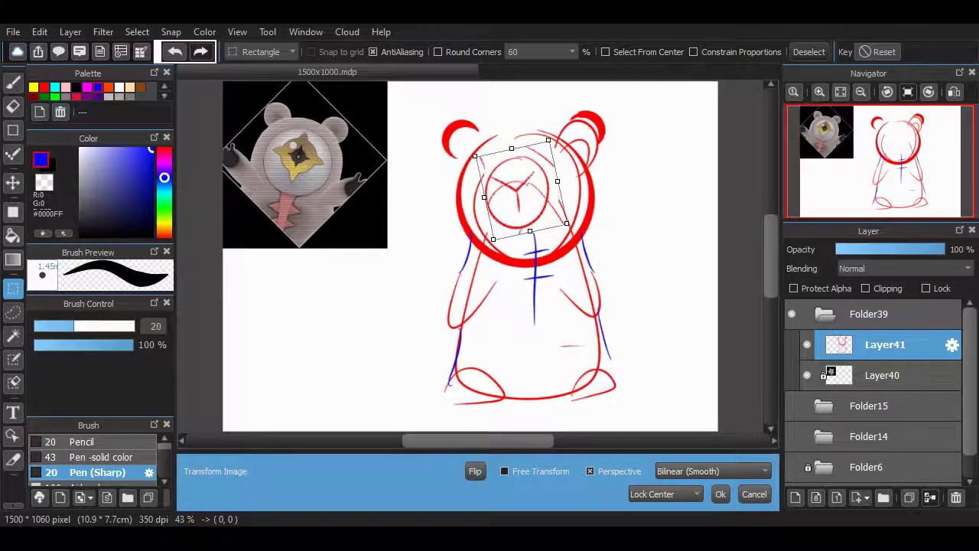
{"action": "left_click_drag", "start_coordinate": [567, 222], "coordinate": [592, 230]}
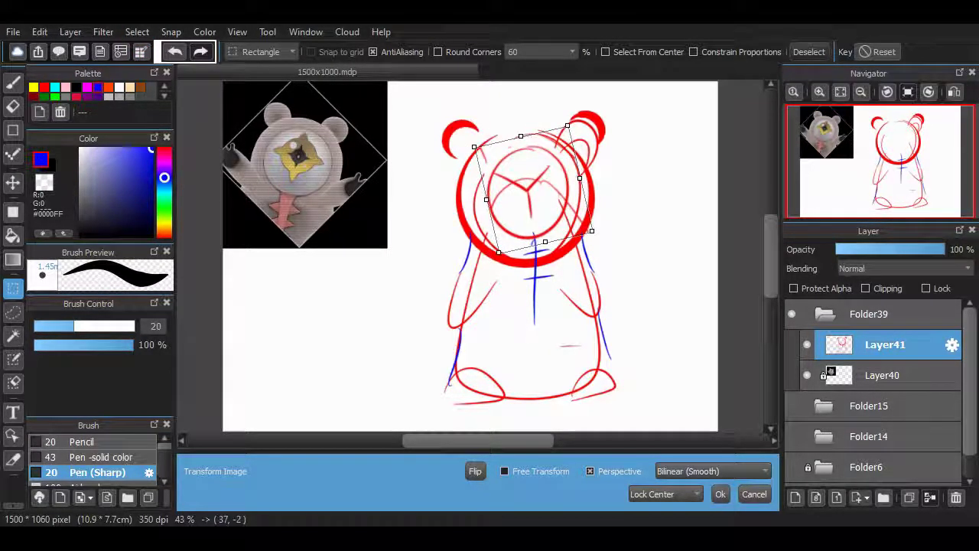
{"action": "left_click", "coordinate": [720, 493]}
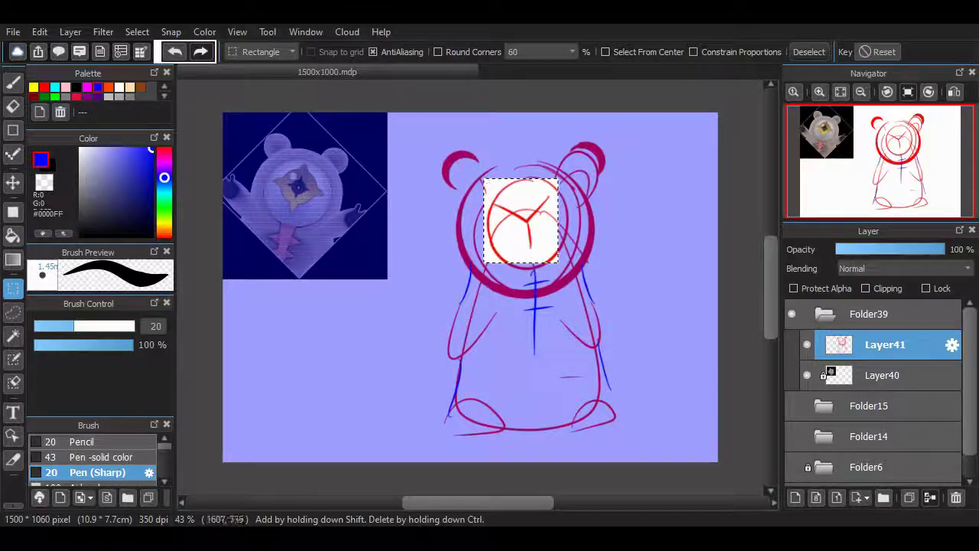
{"action": "left_click", "coordinate": [630, 245]}
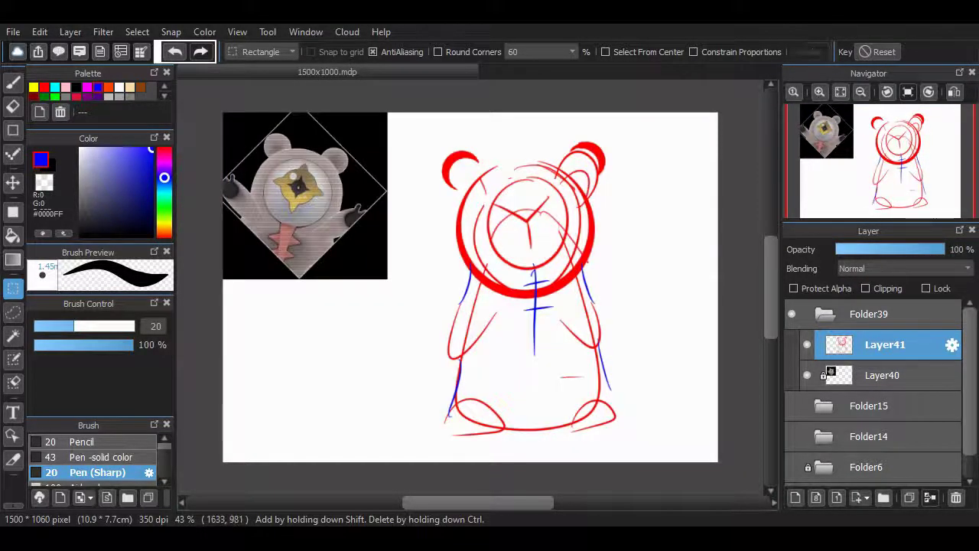
Add a new layer above the sketch and lock the sketch layer, Layer41
{"action": "left_click", "coordinate": [796, 497]}
{"action": "left_click", "coordinate": [885, 375]}
{"action": "left_click", "coordinate": [925, 288]}
Pick black from the reference image for the pen, make Layer42 active, and hide the reference layer, Layer40
{"action": "left_click", "coordinate": [819, 91]}
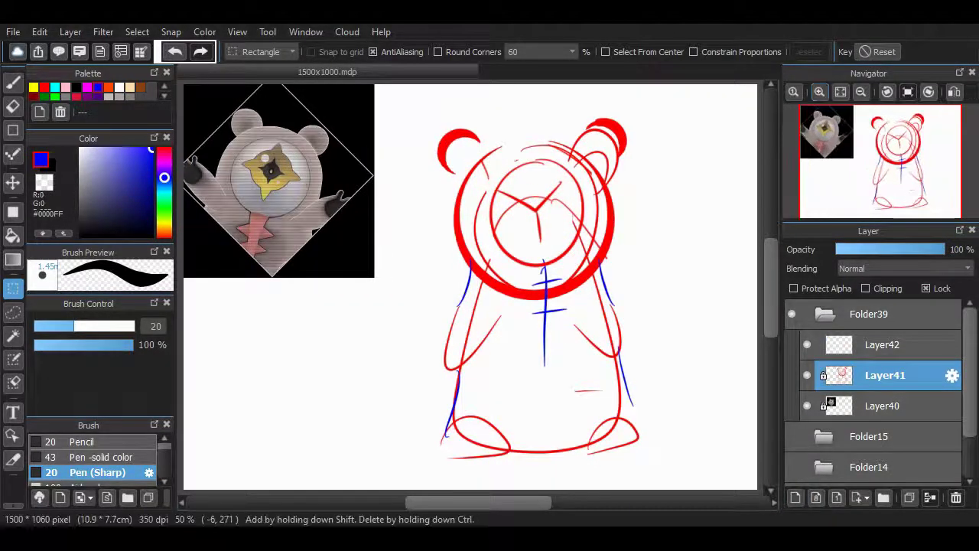
{"action": "key", "text": "b"}
{"action": "left_click", "coordinate": [218, 241], "text": "alt"}
{"action": "left_click", "coordinate": [885, 345]}
{"action": "left_click_drag", "start_coordinate": [329, 339], "coordinate": [432, 302]}
{"action": "left_click", "coordinate": [807, 406]}
Try black pen strokes over the blank area beside the bear and undo them
{"action": "mouse_move", "coordinate": [361, 278]}
{"action": "left_mouse_down"}
{"action": "mouse_move", "coordinate": [433, 237]}
{"action": "mouse_move", "coordinate": [433, 258]}
{"action": "mouse_move", "coordinate": [428, 229]}
{"action": "left_mouse_up"}
{"action": "key", "text": "ctrl+z"}
{"action": "key", "text": "ctrl+z"}
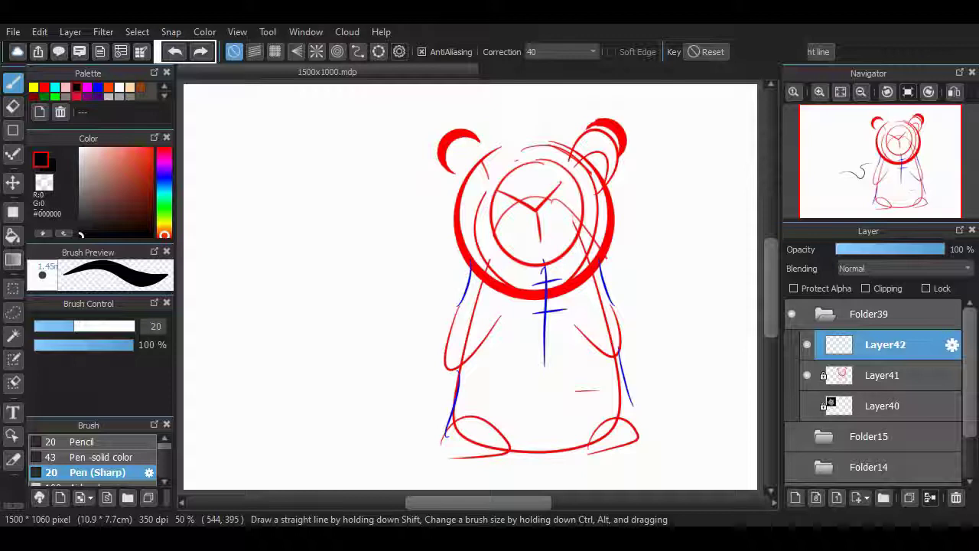
{"action": "mouse_move", "coordinate": [360, 272]}
{"action": "left_mouse_down"}
{"action": "mouse_move", "coordinate": [329, 269]}
{"action": "mouse_move", "coordinate": [444, 219]}
{"action": "mouse_move", "coordinate": [438, 187]}
{"action": "left_mouse_up"}
{"action": "key", "text": "ctrl+z"}
With the pen at size 40, ink both arms and both feet in black over the sketch, redoing the left arm as raised outward
{"action": "scroll", "coordinate": [456, 310], "scroll_direction": "right", "scroll_amount": 2}
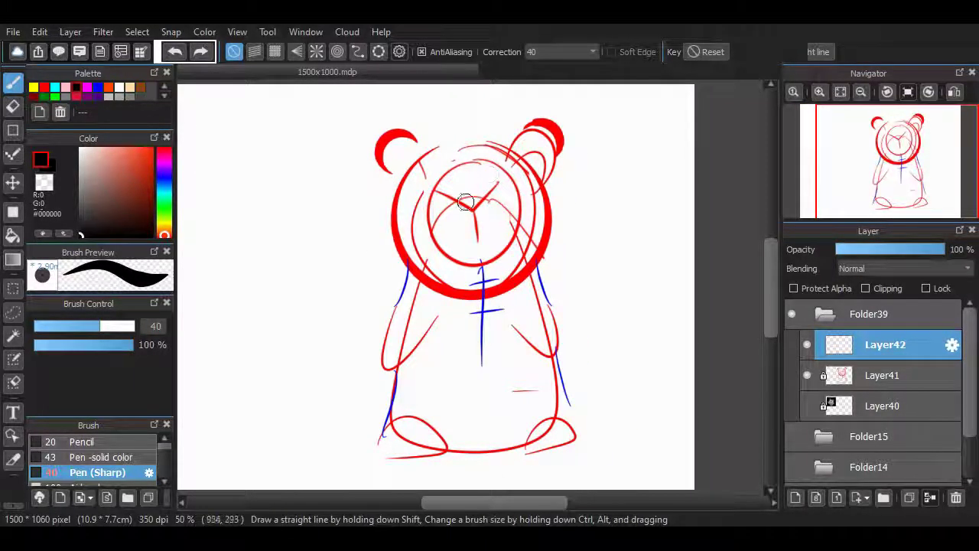
{"action": "mouse_move", "coordinate": [408, 267]}
{"action": "left_mouse_down"}
{"action": "mouse_move", "coordinate": [450, 306]}
{"action": "mouse_move", "coordinate": [427, 340]}
{"action": "left_mouse_up"}
{"action": "key", "text": "ctrl+z"}
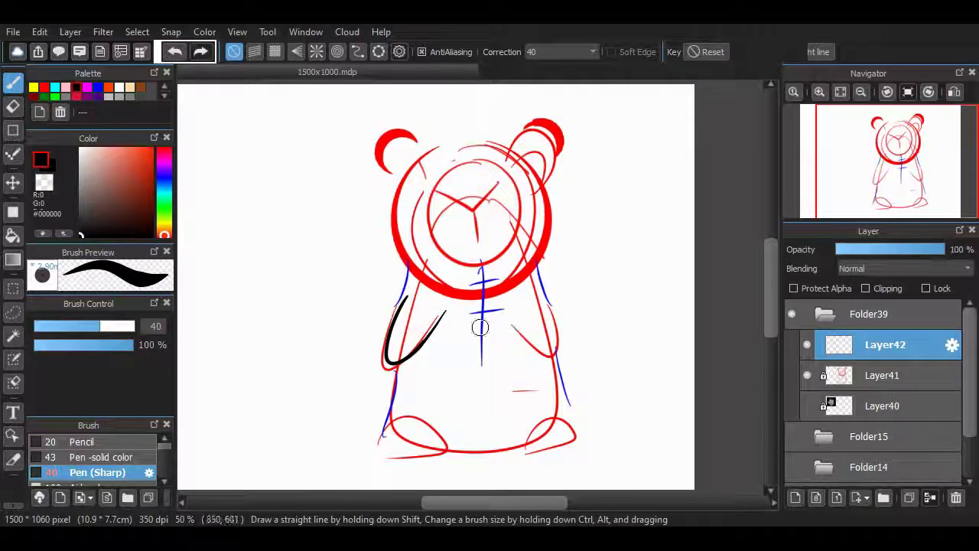
{"action": "key", "text": "ctrl+z"}
{"action": "left_click_drag", "start_coordinate": [409, 294], "coordinate": [392, 357]}
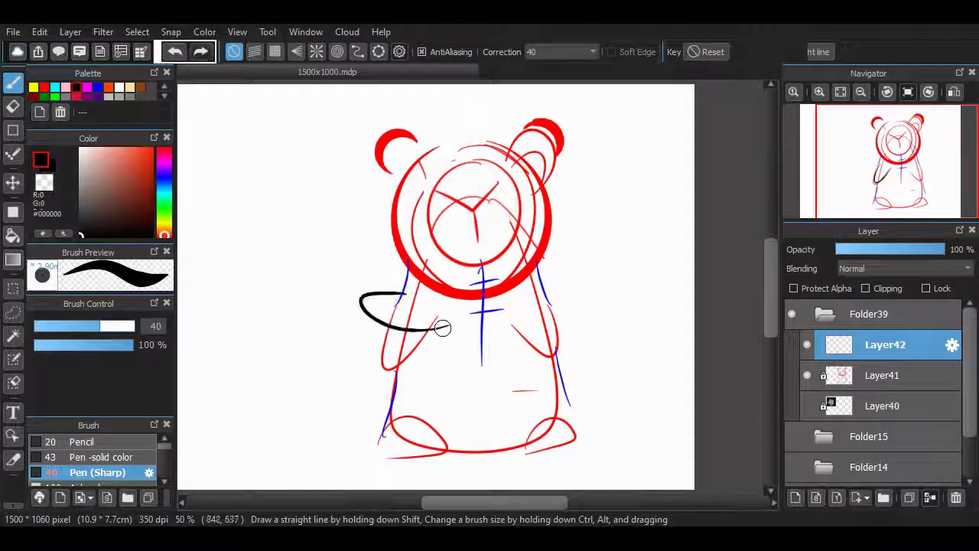
{"action": "left_click_drag", "start_coordinate": [442, 327], "coordinate": [450, 325]}
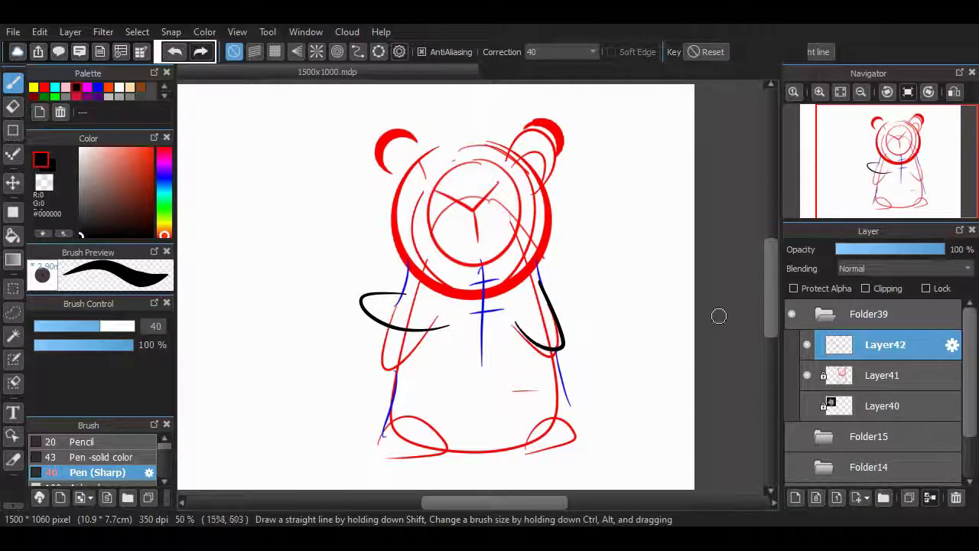
{"action": "left_click_drag", "start_coordinate": [372, 433], "coordinate": [371, 442]}
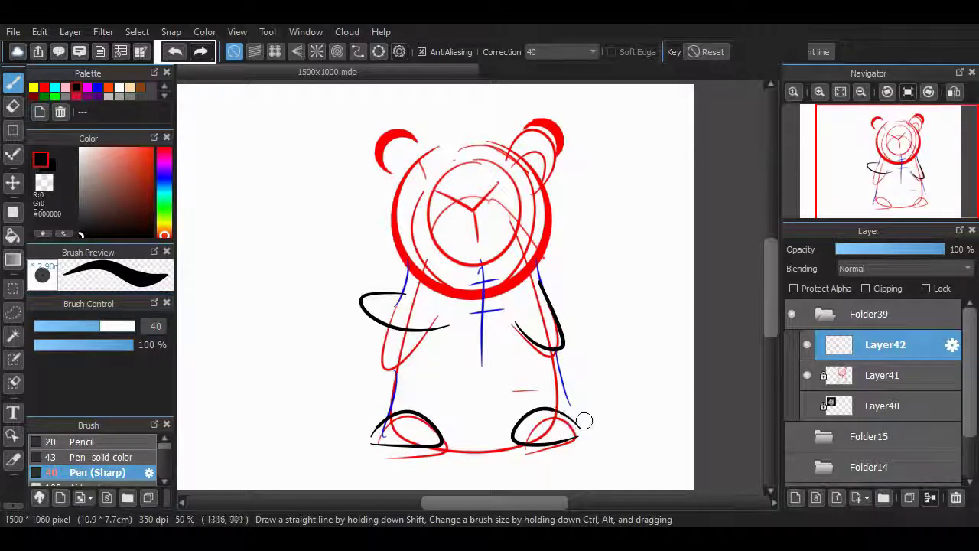
Try a freehand black stroke along the lower arc of the inner face circle and undo it
{"action": "scroll", "coordinate": [584, 420], "scroll_direction": "up", "scroll_amount": 5}
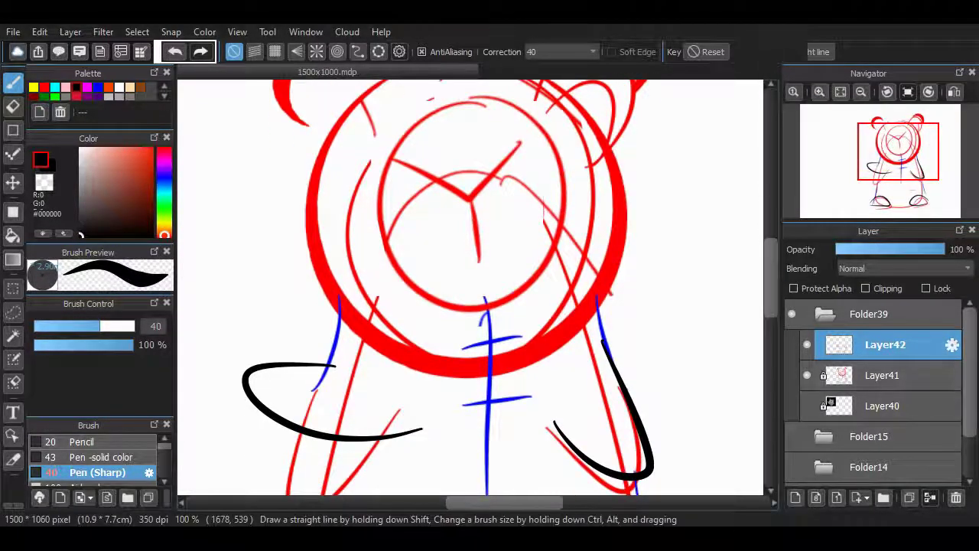
{"action": "scroll", "coordinate": [470, 287], "scroll_direction": "left", "scroll_amount": 10}
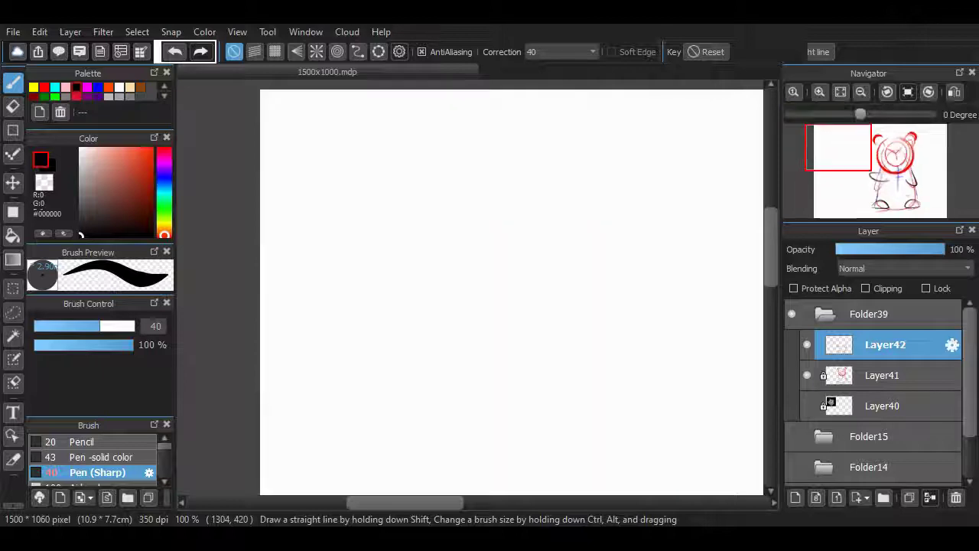
{"action": "scroll", "coordinate": [430, 276], "scroll_direction": "right", "scroll_amount": 10}
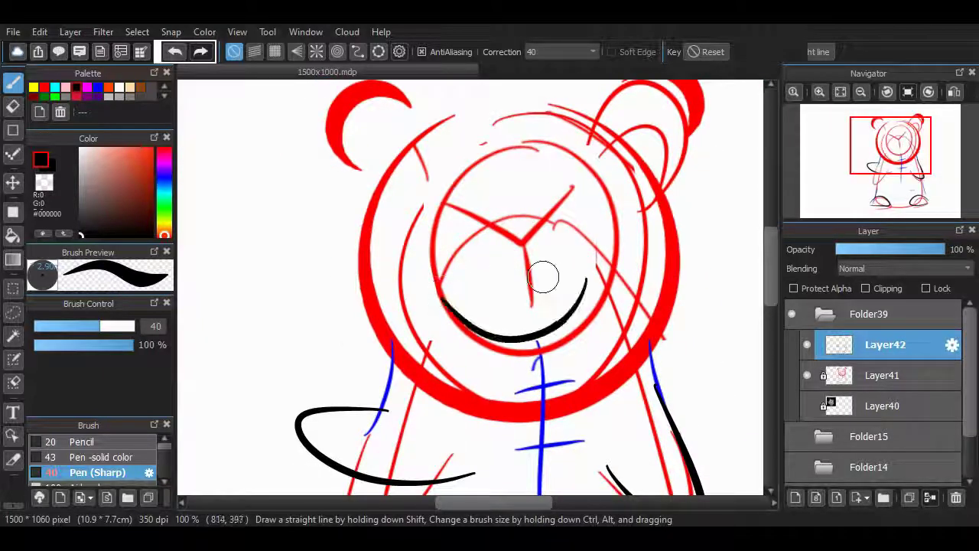
{"action": "key", "text": "ctrl+z"}
{"action": "scroll", "coordinate": [471, 287], "scroll_direction": "right", "scroll_amount": 2}
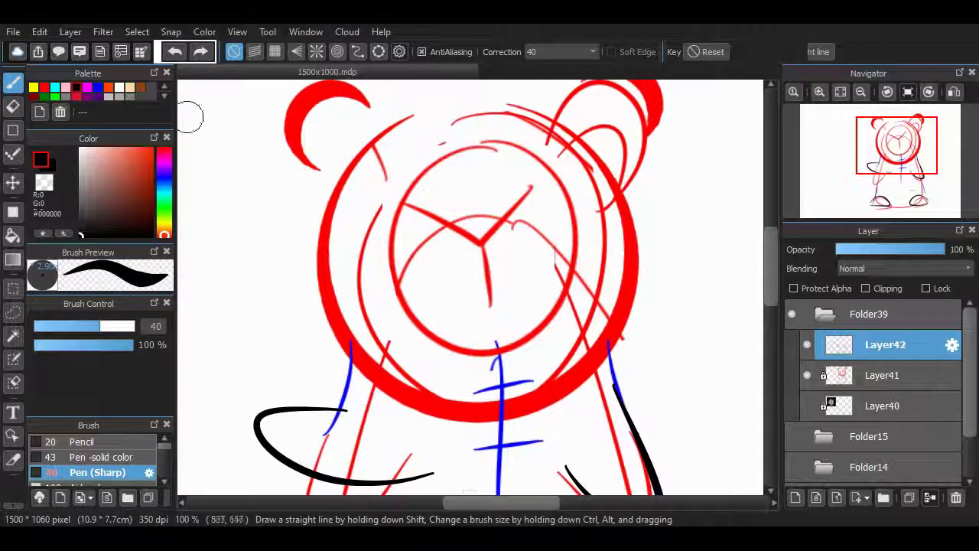
Ink the inner face circle as a thick ring with the ellipse snap, and start the three-pointed mark inside it with snapping off
{"action": "left_click", "coordinate": [378, 52]}
{"action": "left_click_drag", "start_coordinate": [720, 195], "coordinate": [435, 131]}
{"action": "left_click_drag", "start_coordinate": [476, 234], "coordinate": [529, 273]}
{"action": "left_click_drag", "start_coordinate": [457, 102], "coordinate": [448, 94]}
{"action": "left_click_drag", "start_coordinate": [512, 271], "coordinate": [573, 327]}
{"action": "mouse_move", "coordinate": [484, 95]}
{"action": "left_mouse_down"}
{"action": "mouse_move", "coordinate": [535, 177]}
{"action": "mouse_move", "coordinate": [447, 170]}
{"action": "left_mouse_up"}
{"action": "left_click", "coordinate": [234, 52]}
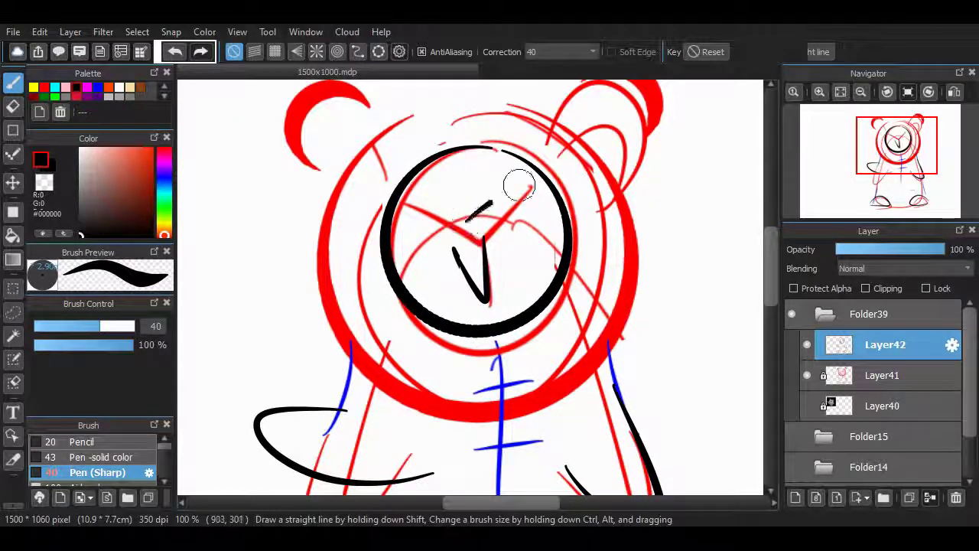
Ink a curved stem with pointed barbs hanging from the face circle down over the chest
{"action": "scroll", "coordinate": [734, 306], "scroll_direction": "down", "scroll_amount": 3}
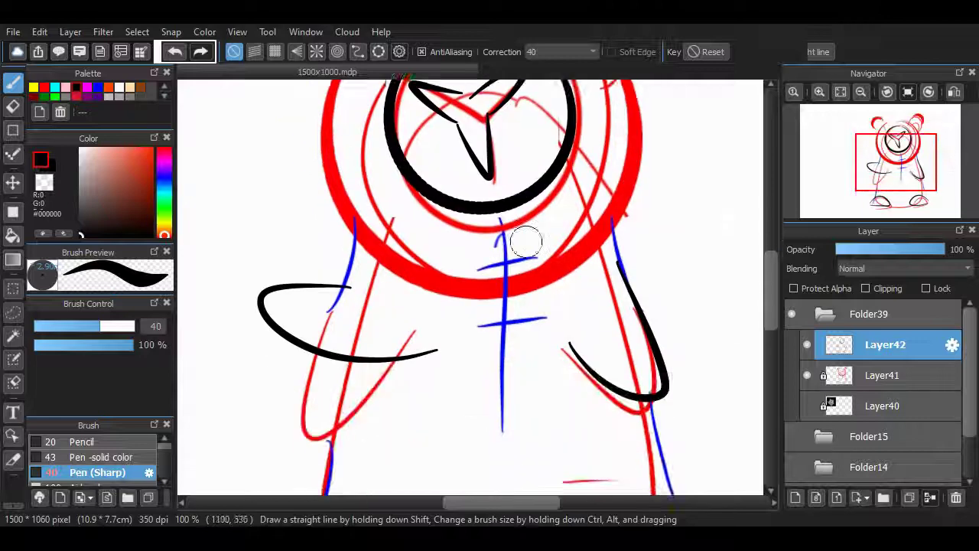
{"action": "mouse_move", "coordinate": [482, 220]}
{"action": "left_mouse_down"}
{"action": "mouse_move", "coordinate": [484, 371]}
{"action": "mouse_move", "coordinate": [449, 421]}
{"action": "left_mouse_up"}
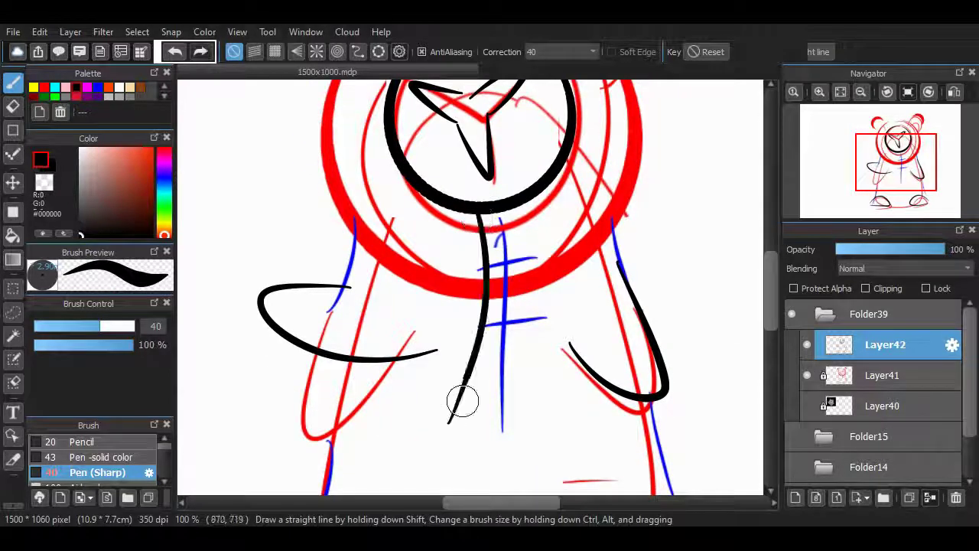
{"action": "key", "text": "ctrl+z"}
{"action": "left_click_drag", "start_coordinate": [499, 234], "coordinate": [504, 248]}
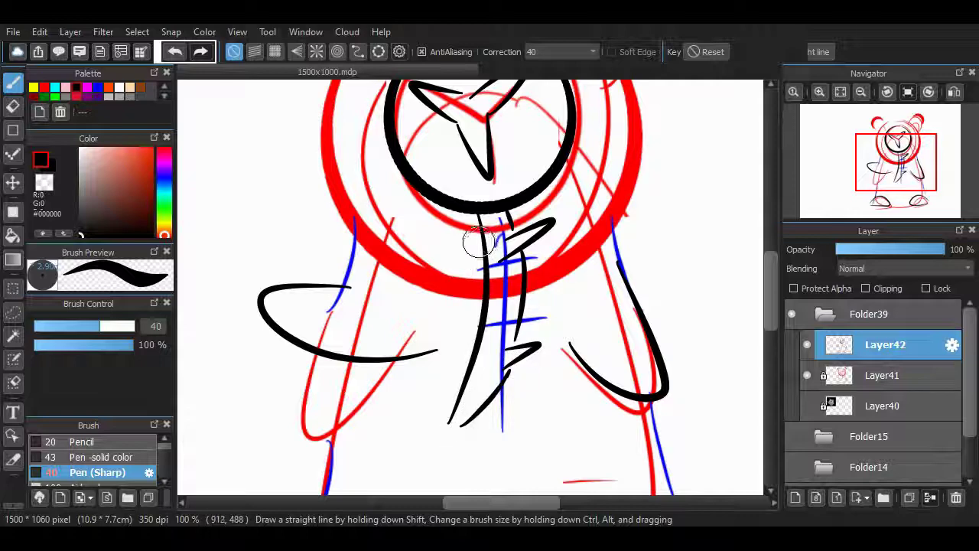
Fade the sketch layer, Layer41, by lowering its opacity, and return to Layer42 to ink arcs between the mark's points
{"action": "scroll", "coordinate": [535, 344], "scroll_direction": "up", "scroll_amount": 3}
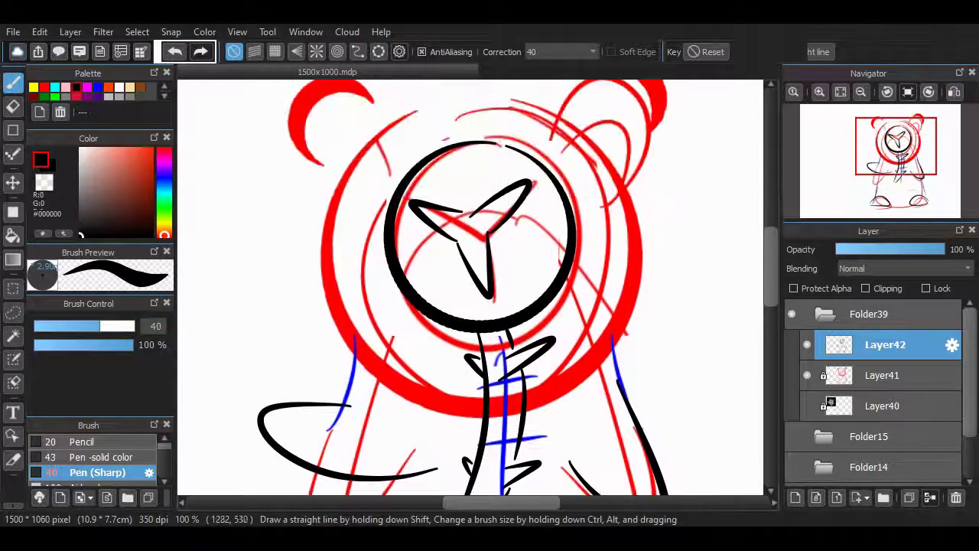
{"action": "left_click", "coordinate": [885, 375]}
{"action": "left_click", "coordinate": [882, 344]}
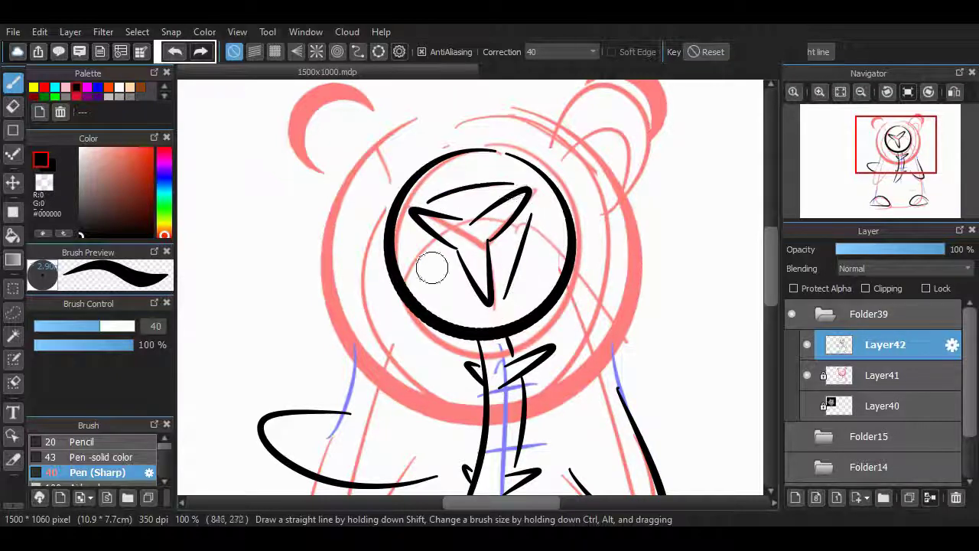
Ink the sides of the body, the base line between the feet, and the short shoulder lines below the head
{"action": "scroll", "coordinate": [498, 299], "scroll_direction": "down", "scroll_amount": 6}
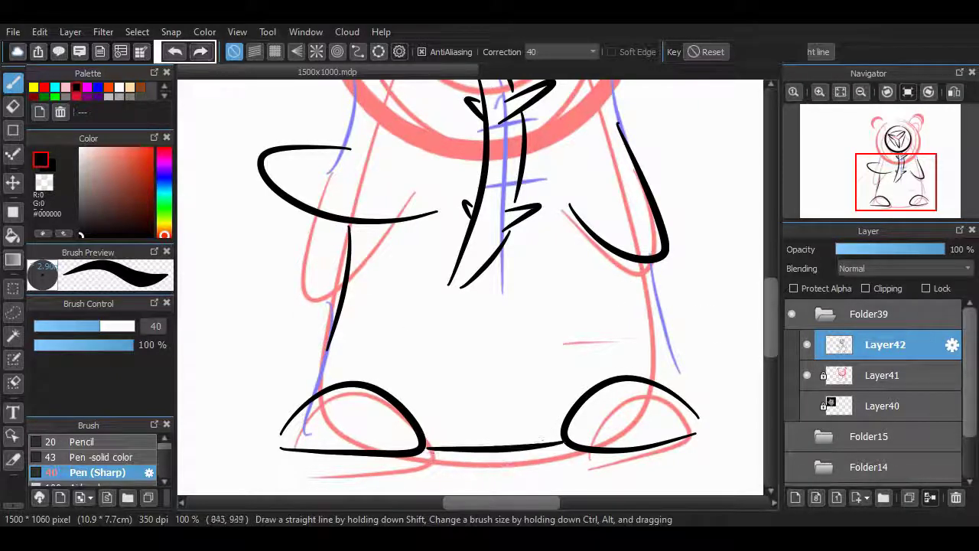
{"action": "scroll", "coordinate": [689, 352], "scroll_direction": "up", "scroll_amount": 6}
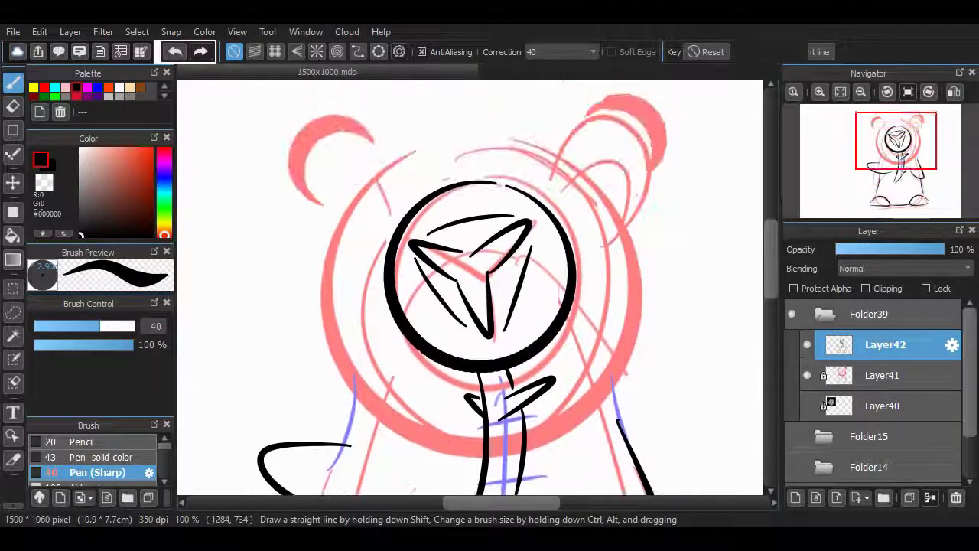
{"action": "scroll", "coordinate": [601, 294], "scroll_direction": "down", "scroll_amount": 2}
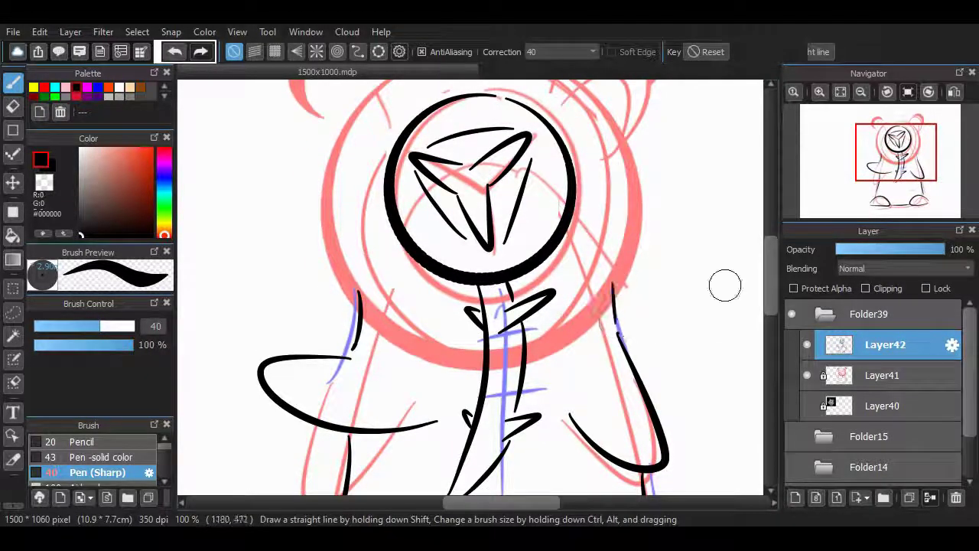
Ink the outer head outline as a left arc and a right arc, redrawing the right arc until it fits the sketch
{"action": "scroll", "coordinate": [724, 286], "scroll_direction": "up", "scroll_amount": 3}
{"action": "mouse_move", "coordinate": [351, 396]}
{"action": "left_mouse_down"}
{"action": "mouse_move", "coordinate": [440, 170]}
{"action": "mouse_move", "coordinate": [550, 199]}
{"action": "mouse_move", "coordinate": [642, 332]}
{"action": "mouse_move", "coordinate": [612, 420]}
{"action": "left_mouse_up"}
{"action": "key", "text": "ctrl+z"}
{"action": "left_click_drag", "start_coordinate": [506, 167], "coordinate": [628, 373]}
{"action": "key", "text": "ctrl+z"}
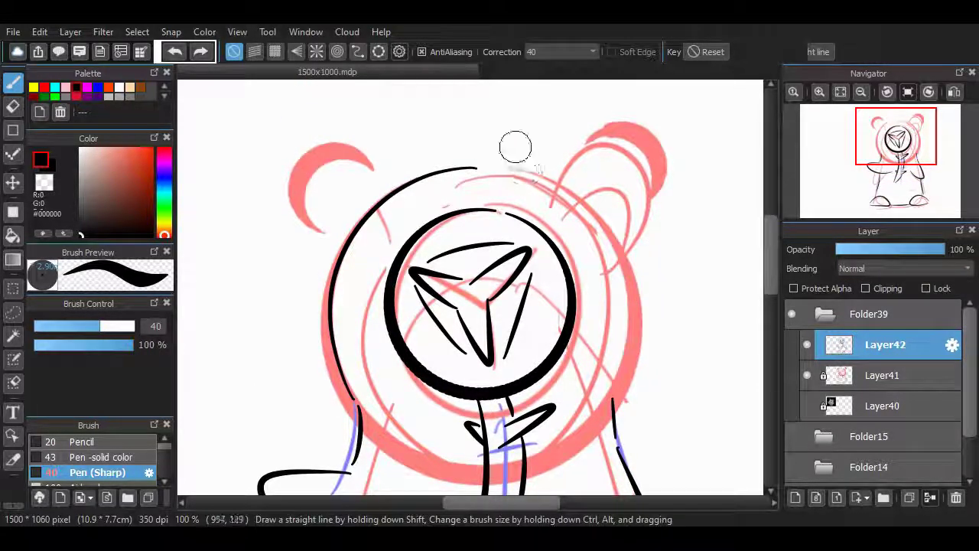
{"action": "left_click_drag", "start_coordinate": [506, 167], "coordinate": [589, 406]}
{"action": "key", "text": "ctrl+z"}
{"action": "left_click_drag", "start_coordinate": [503, 167], "coordinate": [603, 394]}
{"action": "key", "text": "ctrl+z"}
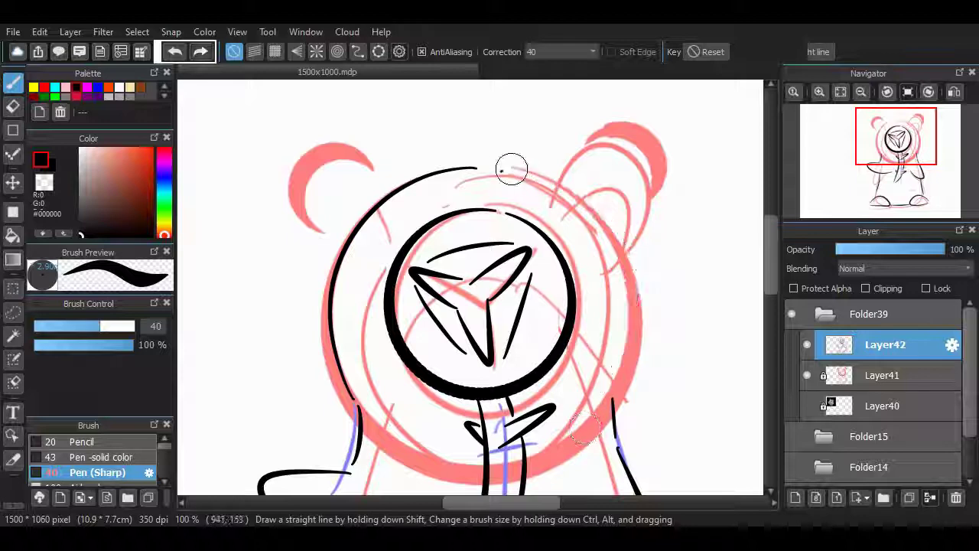
{"action": "left_click_drag", "start_coordinate": [512, 164], "coordinate": [604, 440]}
{"action": "key", "text": "ctrl+z"}
{"action": "left_click_drag", "start_coordinate": [508, 171], "coordinate": [608, 413]}
{"action": "key", "text": "ctrl+z"}
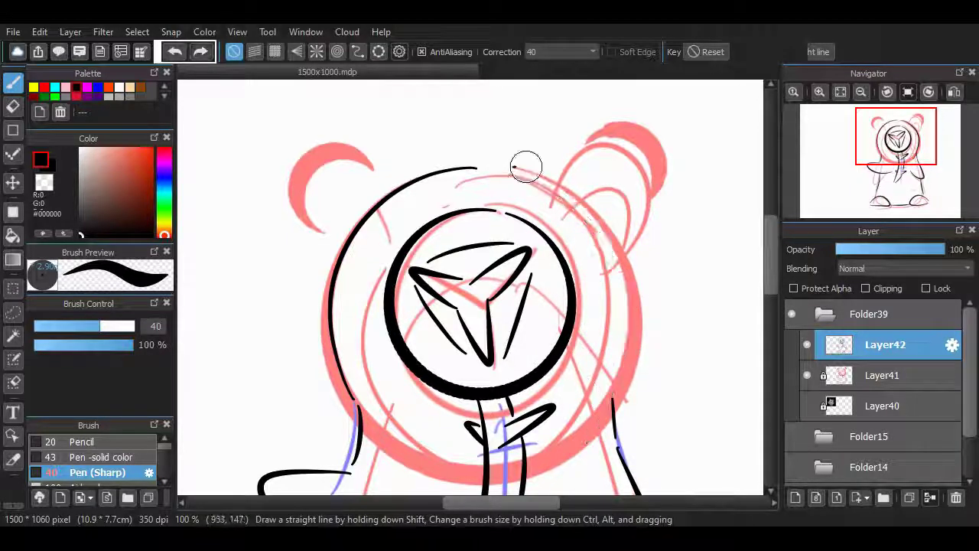
{"action": "left_click_drag", "start_coordinate": [513, 166], "coordinate": [586, 425]}
{"action": "key", "text": "ctrl+z"}
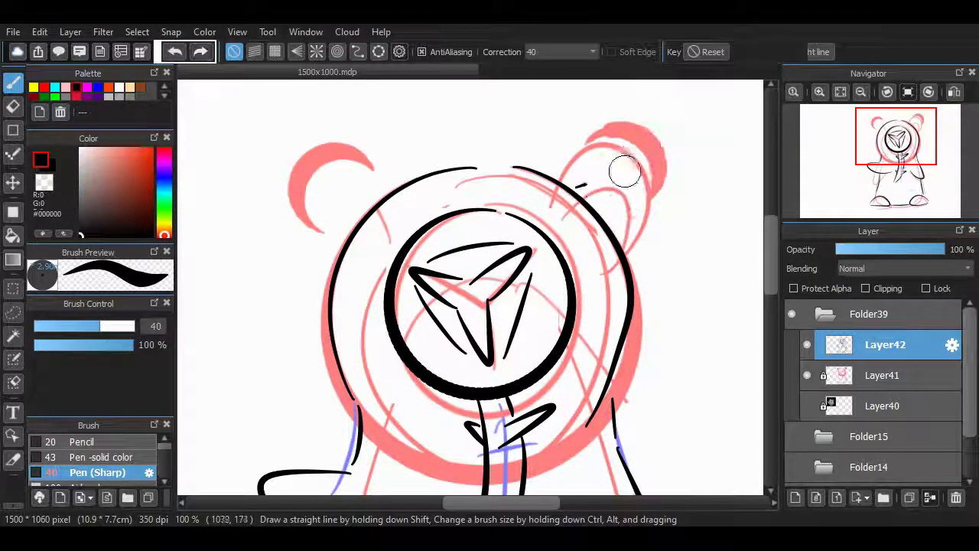
Ink two pointed triangular ears over the round sketched ears
{"action": "left_click_drag", "start_coordinate": [575, 186], "coordinate": [631, 272]}
{"action": "left_click_drag", "start_coordinate": [328, 244], "coordinate": [375, 188]}
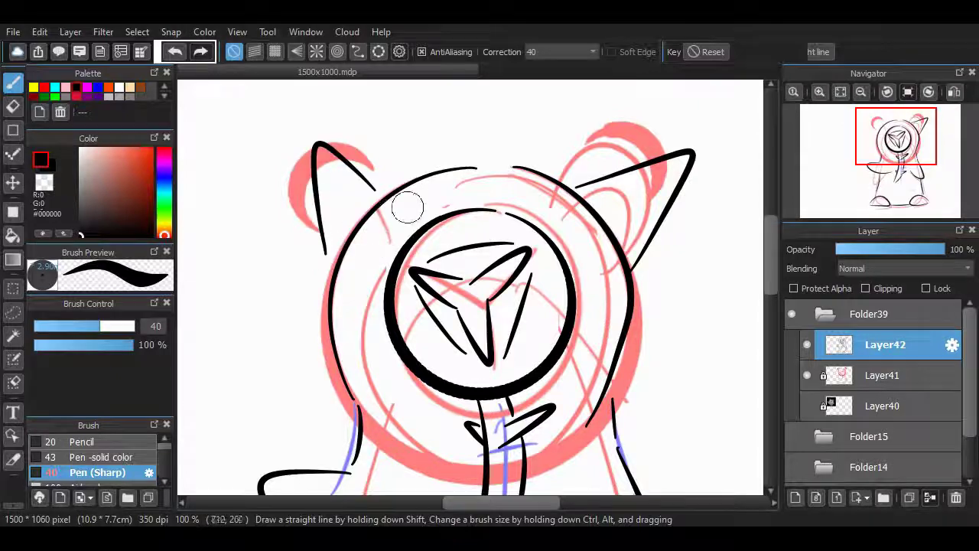
Add a short black line at the centre of the three-pointed mark and a curved line inside the face circle's right edge
{"action": "mouse_move", "coordinate": [771, 256]}
{"action": "left_mouse_down"}
{"action": "mouse_move", "coordinate": [770, 334]}
{"action": "mouse_move", "coordinate": [771, 252]}
{"action": "left_mouse_up"}
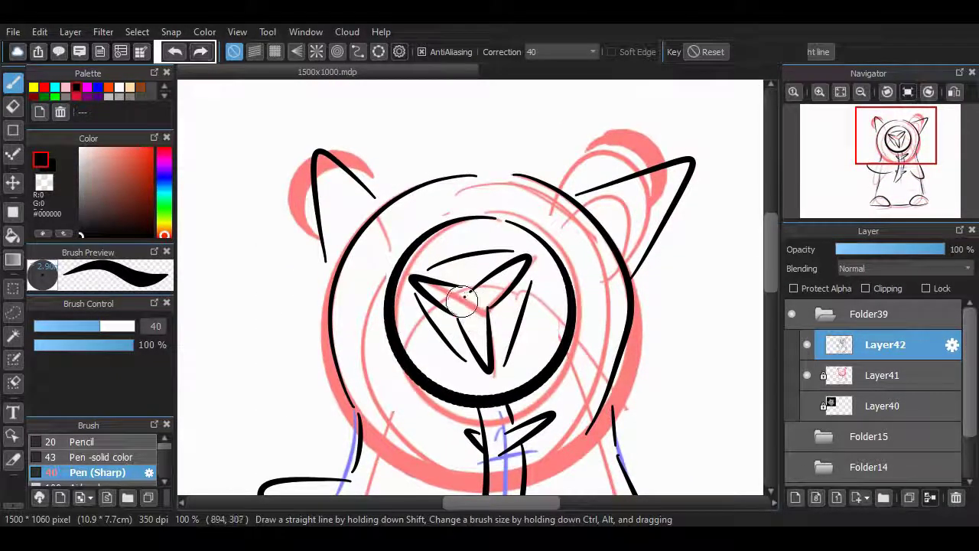
{"action": "left_click", "coordinate": [820, 91]}
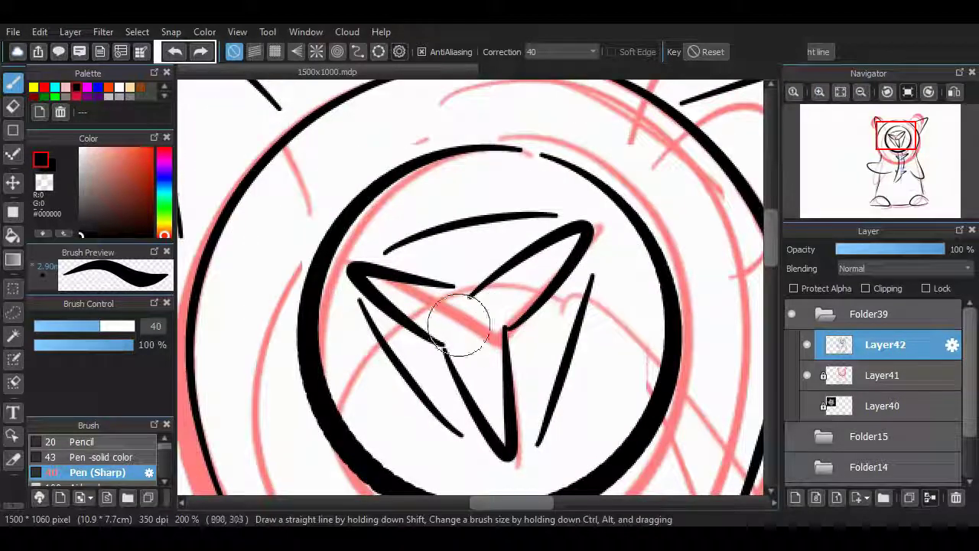
{"action": "left_click", "coordinate": [860, 91]}
{"action": "left_click", "coordinate": [861, 91]}
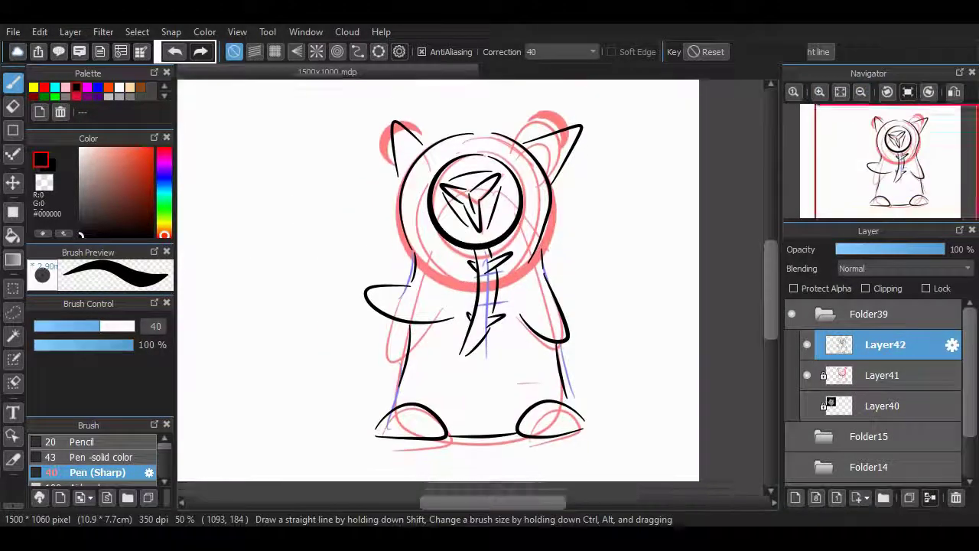
{"action": "left_click", "coordinate": [861, 91]}
{"action": "scroll", "coordinate": [475, 299], "scroll_direction": "down", "scroll_amount": 1}
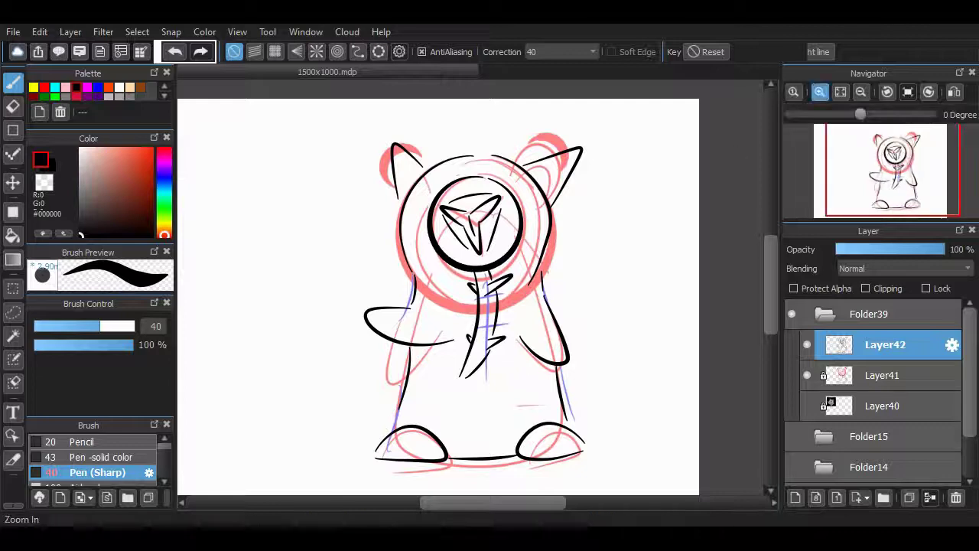
{"action": "scroll", "coordinate": [514, 367], "scroll_direction": "up", "scroll_amount": 3}
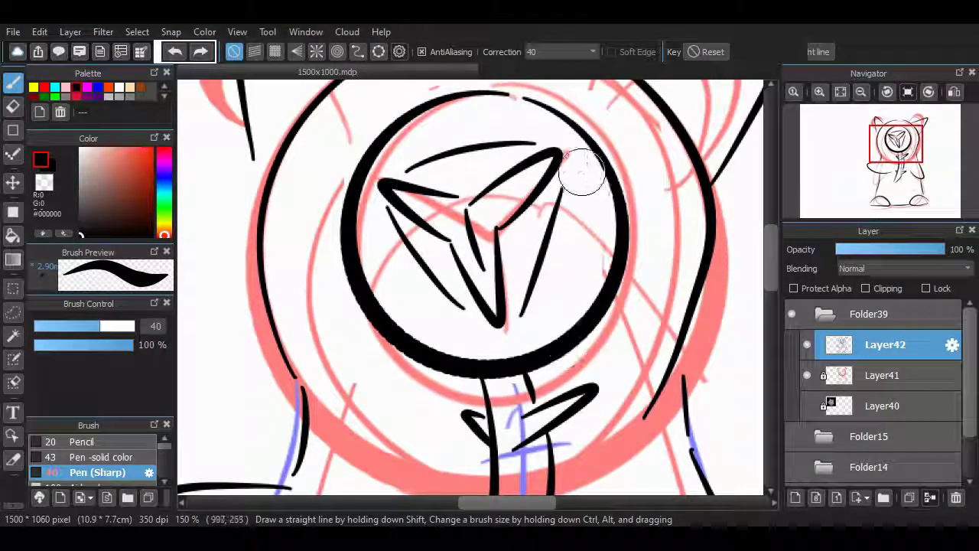
{"action": "scroll", "coordinate": [601, 306], "scroll_direction": "down", "scroll_amount": 3}
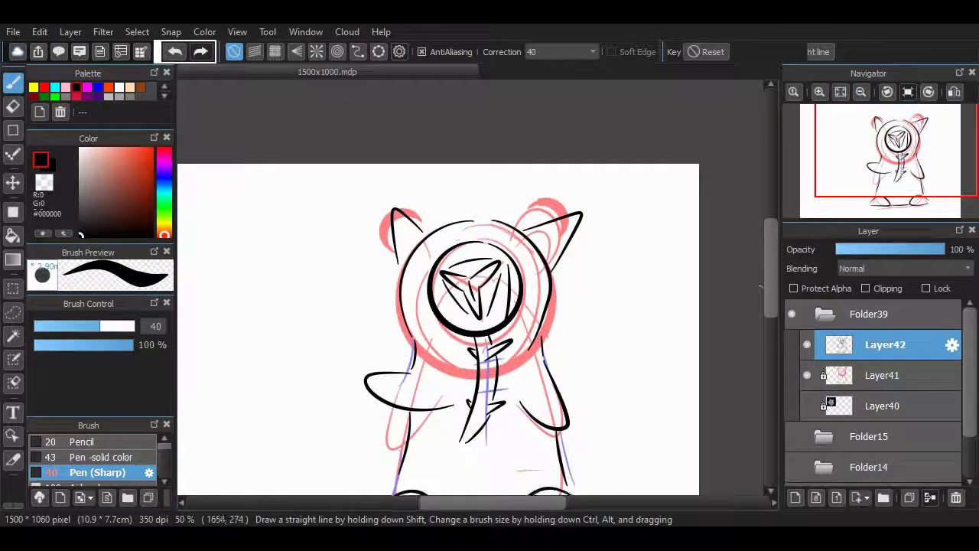
Try a pointed spike on top of the head between the two ears
{"action": "scroll", "coordinate": [471, 287], "scroll_direction": "up", "scroll_amount": 1}
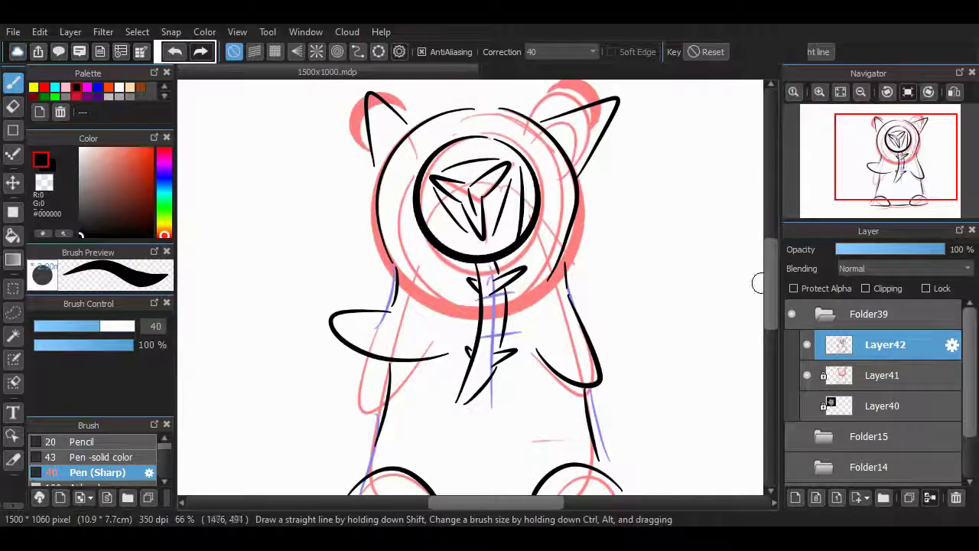
{"action": "scroll", "coordinate": [758, 283], "scroll_direction": "up", "scroll_amount": 2}
{"action": "scroll", "coordinate": [757, 283], "scroll_direction": "down", "scroll_amount": 3}
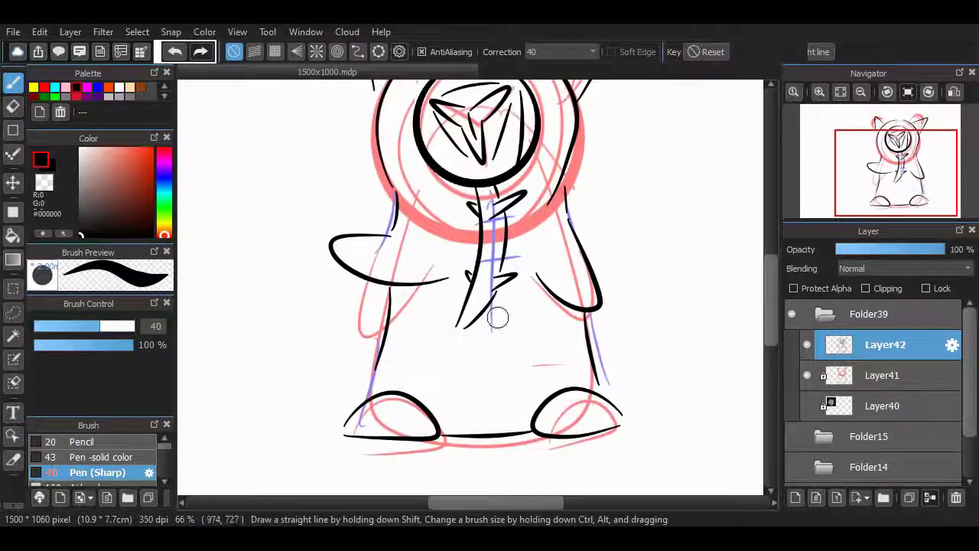
{"action": "scroll", "coordinate": [698, 218], "scroll_direction": "up", "scroll_amount": 3}
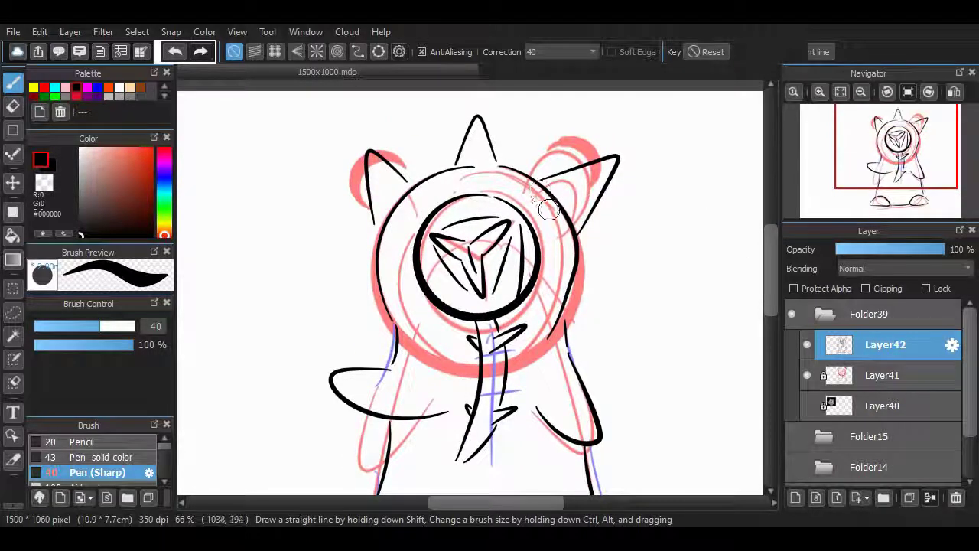
Show the reference layer, Layer40, to check the original design, and hide it again
{"action": "left_click", "coordinate": [880, 405]}
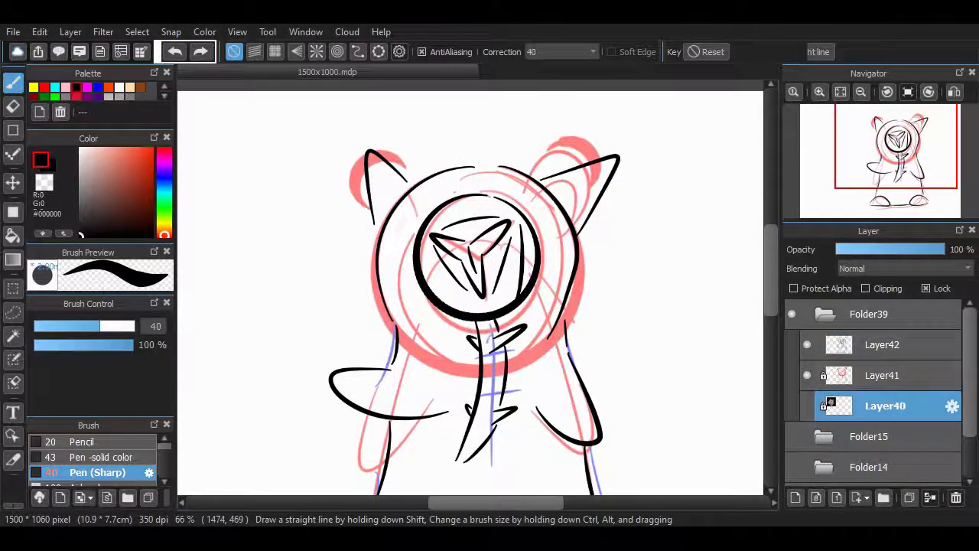
{"action": "left_click", "coordinate": [806, 406]}
{"action": "left_click", "coordinate": [807, 406]}
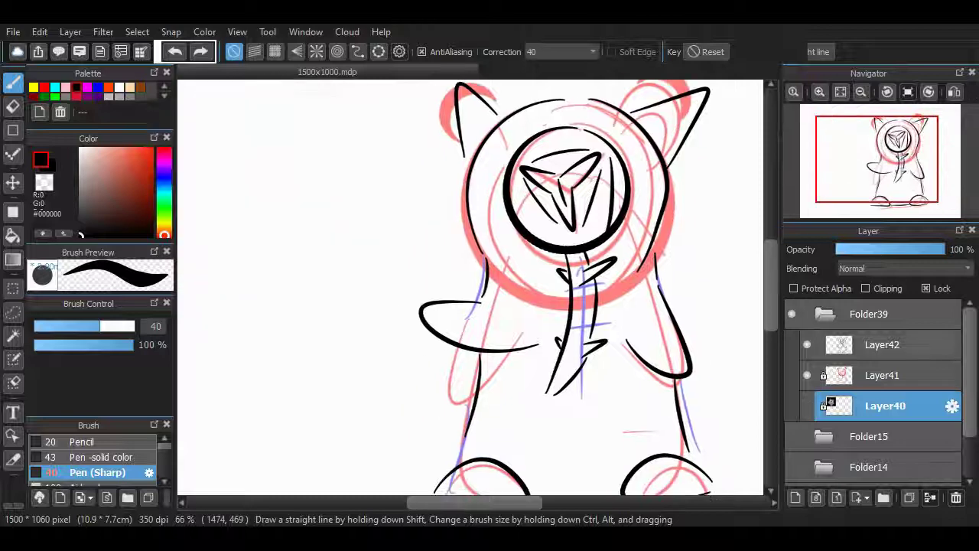
Return to Layer42 and ink three pointed claws on the raised left hand
{"action": "scroll", "coordinate": [410, 333], "scroll_direction": "up", "scroll_amount": 3}
{"action": "left_click", "coordinate": [405, 350]}
{"action": "mouse_move", "coordinate": [342, 326]}
{"action": "left_mouse_down"}
{"action": "mouse_move", "coordinate": [313, 363]}
{"action": "mouse_move", "coordinate": [375, 384]}
{"action": "left_mouse_up"}
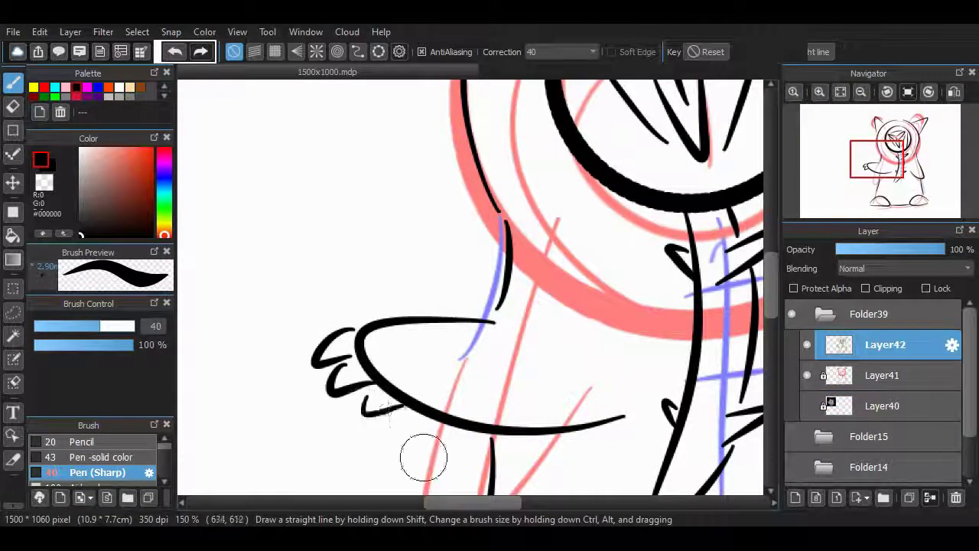
Undo the last stroke on the lowered right hand and ink a pointed tail tip beside the left foot
{"action": "scroll", "coordinate": [755, 339], "scroll_direction": "down", "scroll_amount": 5}
{"action": "scroll", "coordinate": [754, 339], "scroll_direction": "right", "scroll_amount": 3}
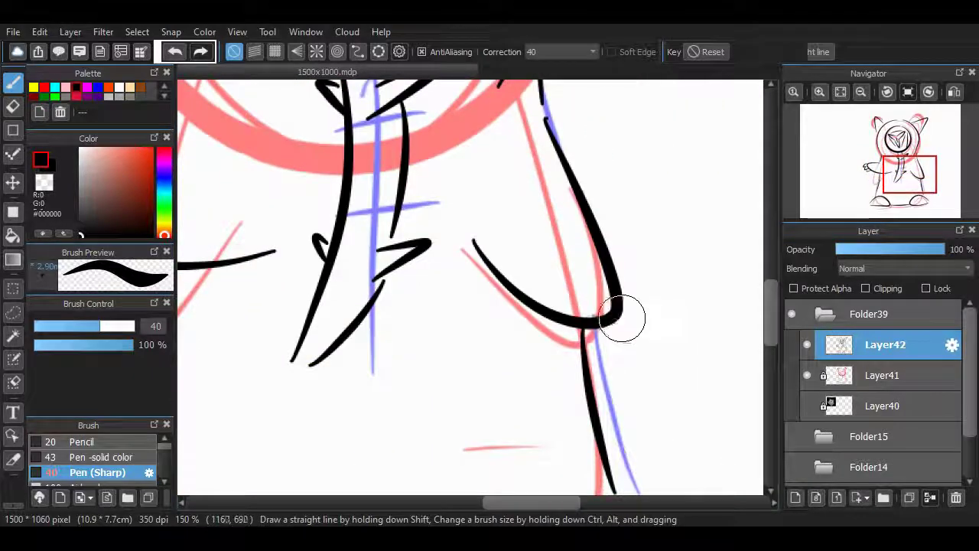
{"action": "key", "text": "ctrl+z"}
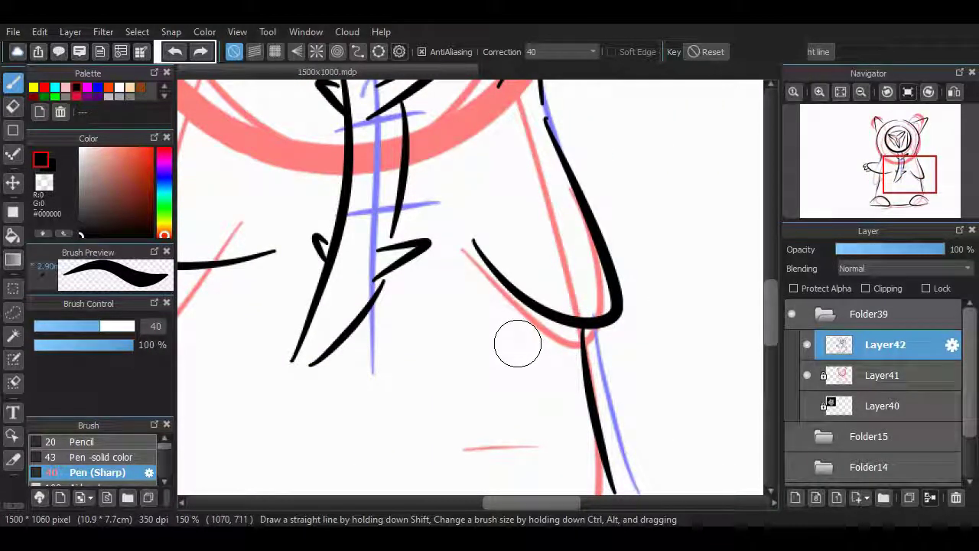
{"action": "scroll", "coordinate": [754, 332], "scroll_direction": "down", "scroll_amount": 5}
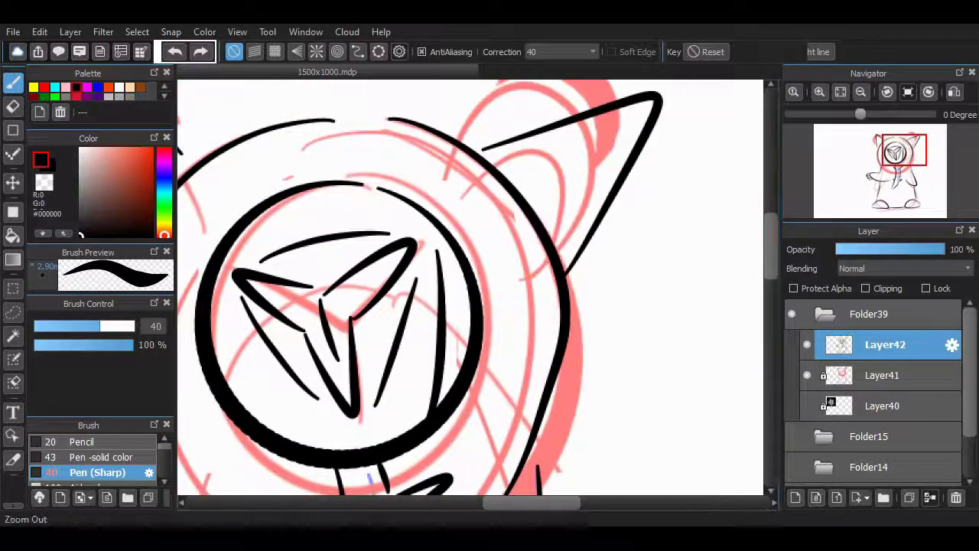
{"action": "scroll", "coordinate": [302, 374], "scroll_direction": "down", "scroll_amount": 3}
{"action": "left_click_drag", "start_coordinate": [293, 368], "coordinate": [442, 368]}
{"action": "scroll", "coordinate": [684, 332], "scroll_direction": "right", "scroll_amount": 3}
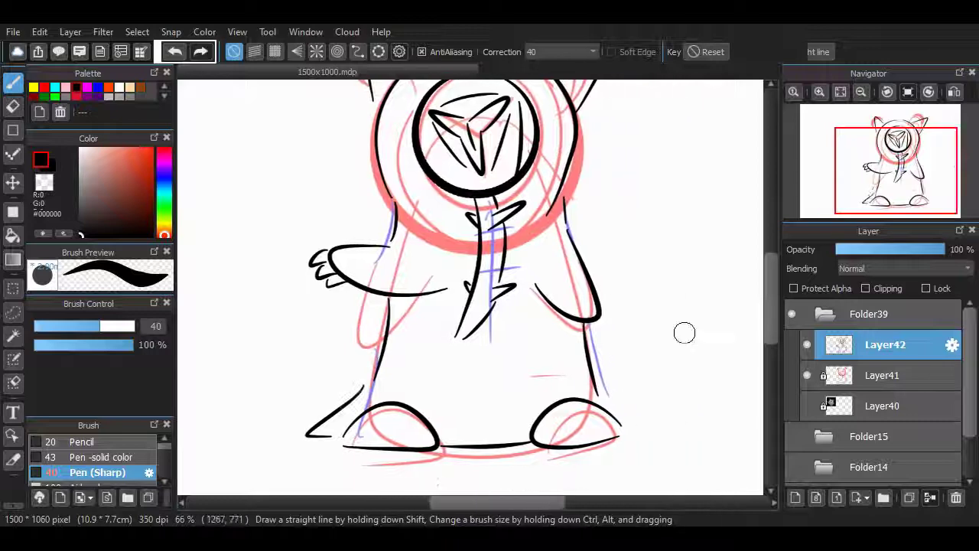
Add a new layer beneath Layer42, lock Layer42 and hide the rough sketch on Layer41
{"action": "scroll", "coordinate": [471, 287], "scroll_direction": "up", "scroll_amount": 3}
{"action": "key", "text": "ctrl+shift+n"}
{"action": "left_click_drag", "start_coordinate": [886, 345], "coordinate": [885, 376]}
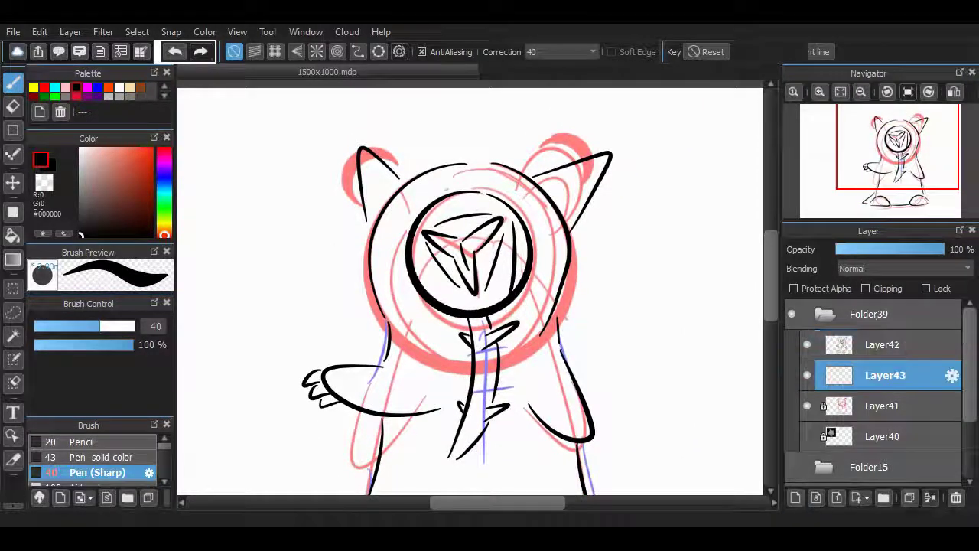
{"action": "left_click", "coordinate": [885, 344]}
{"action": "left_click", "coordinate": [926, 288]}
{"action": "left_click", "coordinate": [807, 405]}
{"action": "scroll", "coordinate": [759, 299], "scroll_direction": "down", "scroll_amount": 3}
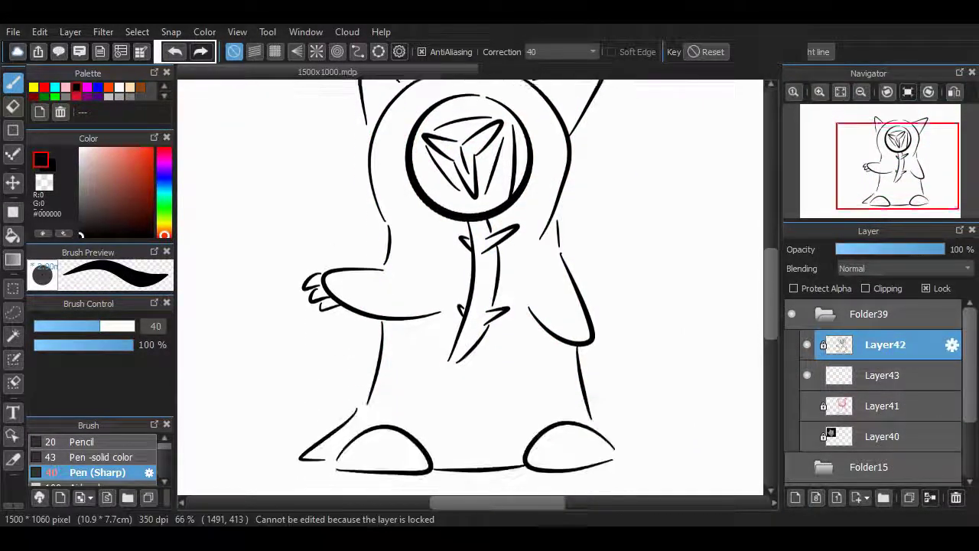
Unlock Layer42 and erase the inner end of the raised left arm's lower line with the Eraser at size 37
{"action": "scroll", "coordinate": [360, 221], "scroll_direction": "up", "scroll_amount": 1}
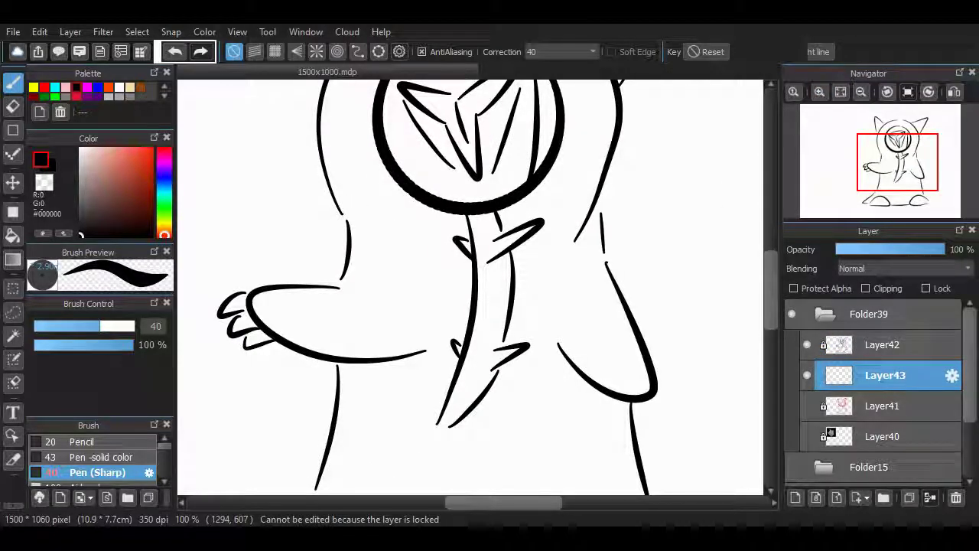
{"action": "left_click", "coordinate": [823, 344]}
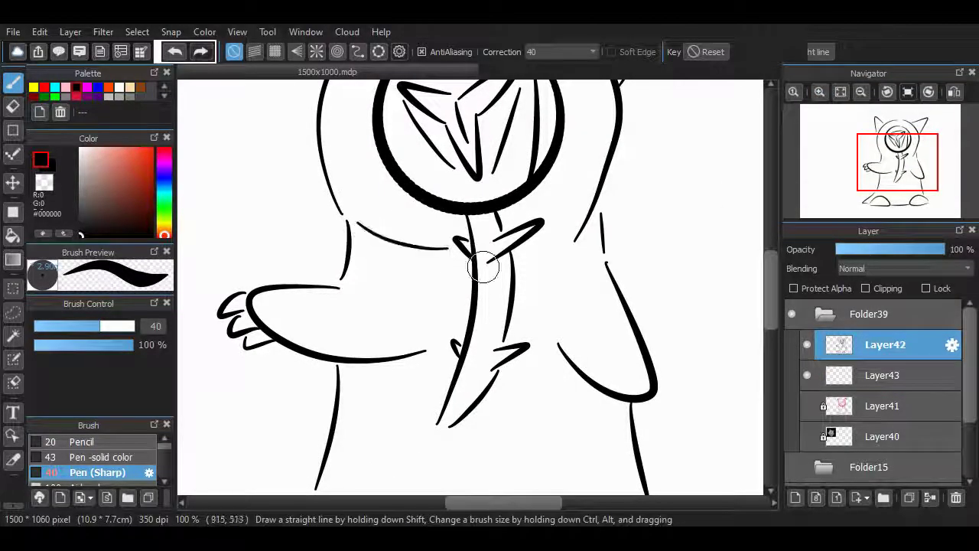
{"action": "mouse_move", "coordinate": [771, 260]}
{"action": "left_mouse_down"}
{"action": "mouse_move", "coordinate": [771, 225]}
{"action": "mouse_move", "coordinate": [771, 295]}
{"action": "mouse_move", "coordinate": [771, 260]}
{"action": "left_mouse_up"}
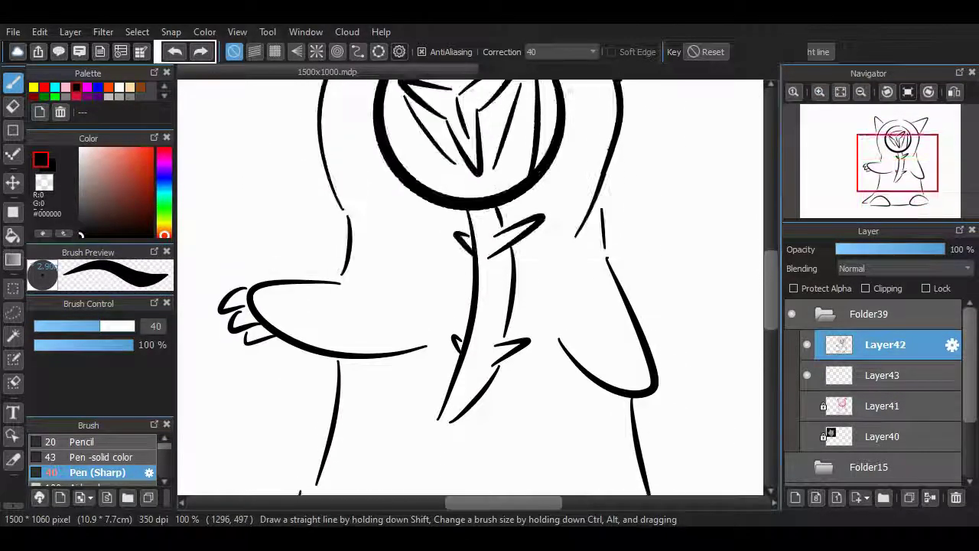
{"action": "key", "text": "e"}
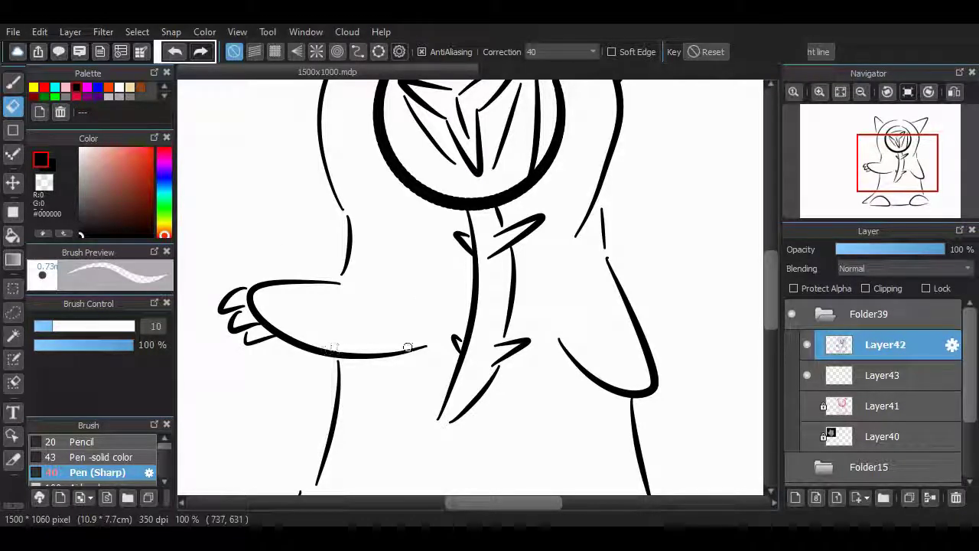
{"action": "left_click_drag", "start_coordinate": [408, 347], "coordinate": [358, 355]}
{"action": "key", "text": "bracketright"}
{"action": "key", "text": "ctrl+z"}
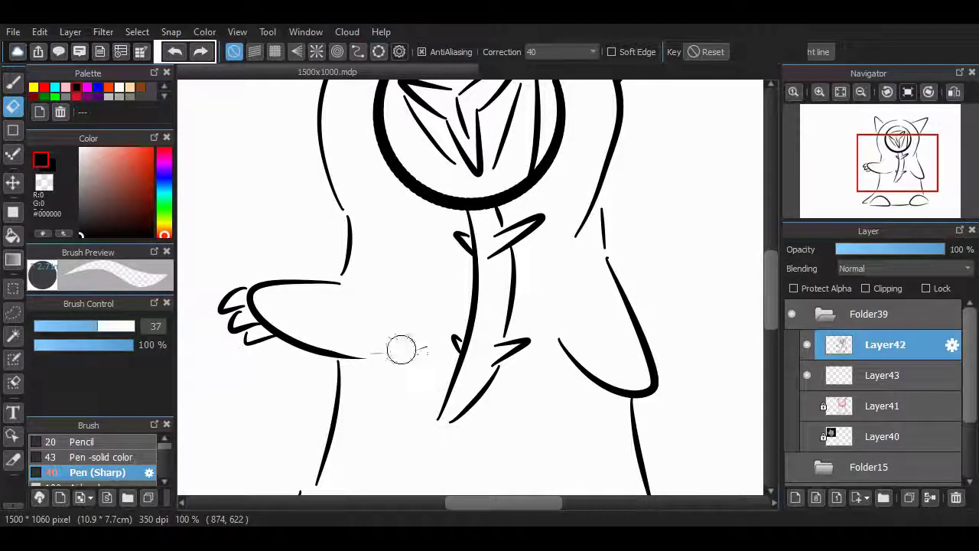
{"action": "scroll", "coordinate": [470, 287], "scroll_direction": "up", "scroll_amount": 3}
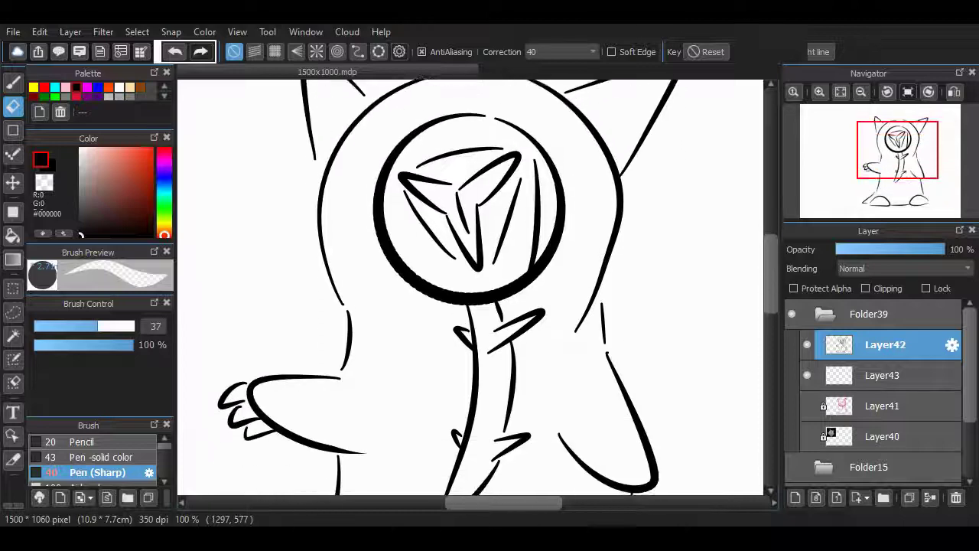
Lock Layer42 again and set up the Airbrush in crimson #DC143C for painting on Layer43
{"action": "left_click", "coordinate": [823, 344]}
{"action": "scroll", "coordinate": [471, 287], "scroll_direction": "up", "scroll_amount": 2}
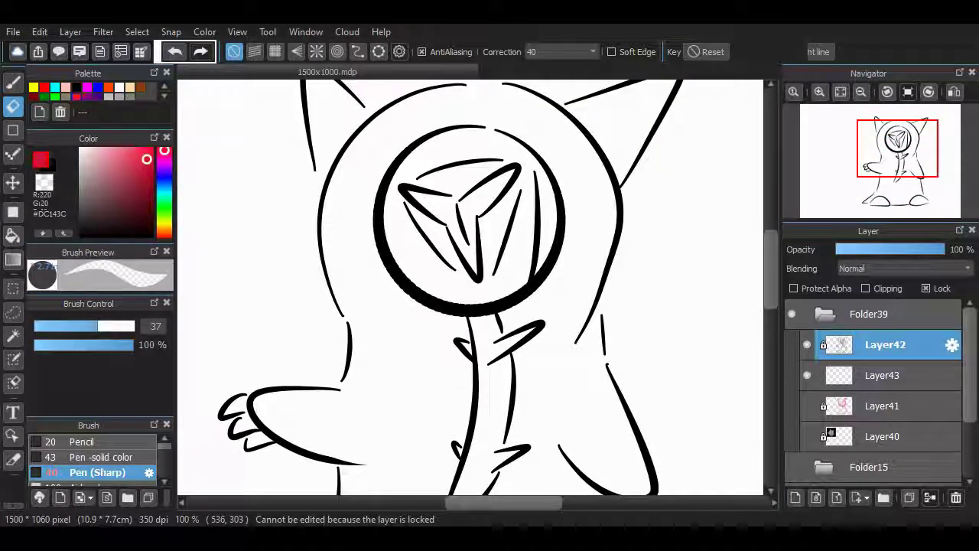
{"action": "left_click", "coordinate": [92, 486]}
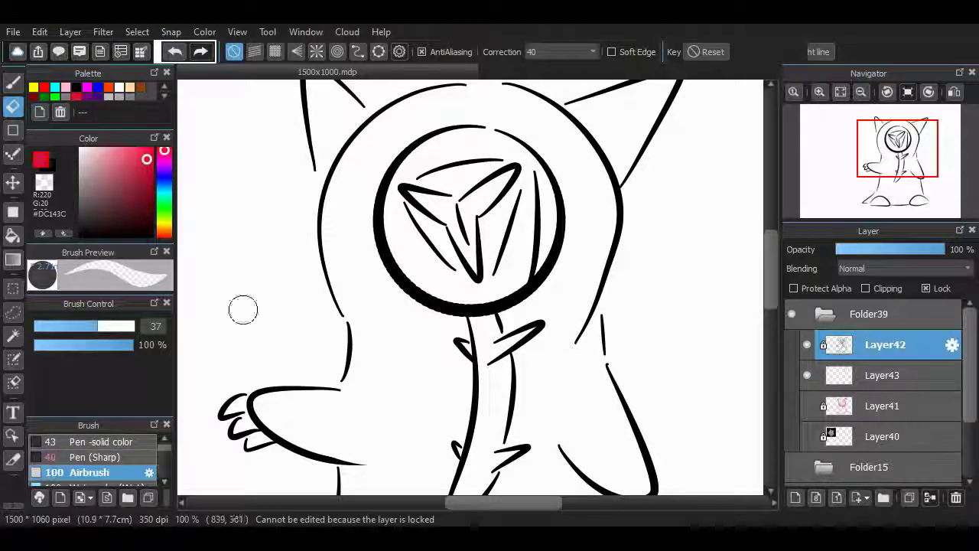
{"action": "left_click", "coordinate": [882, 374]}
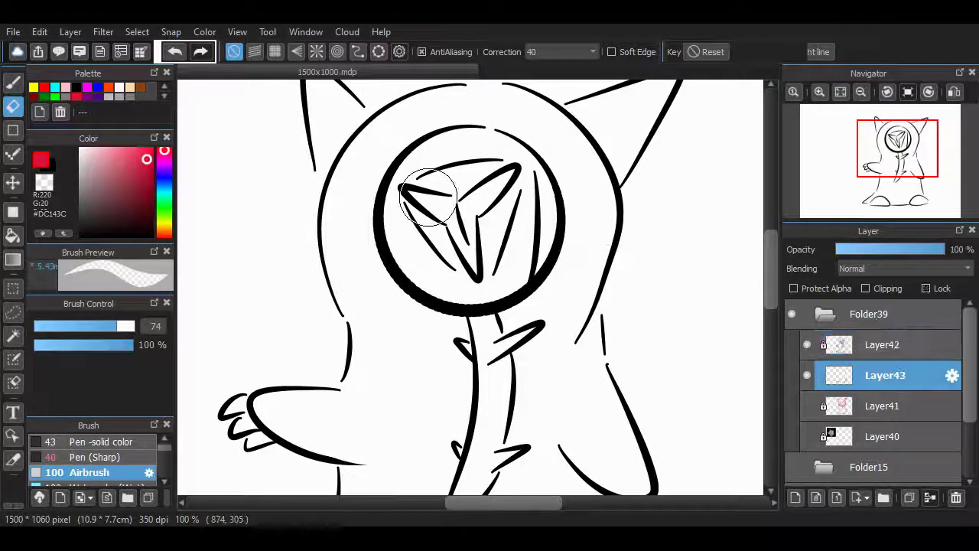
{"action": "key", "text": "b"}
Try shading the whole face circle in crimson with the Airbrush at size 100
{"action": "left_click_drag", "start_coordinate": [452, 195], "coordinate": [535, 218]}
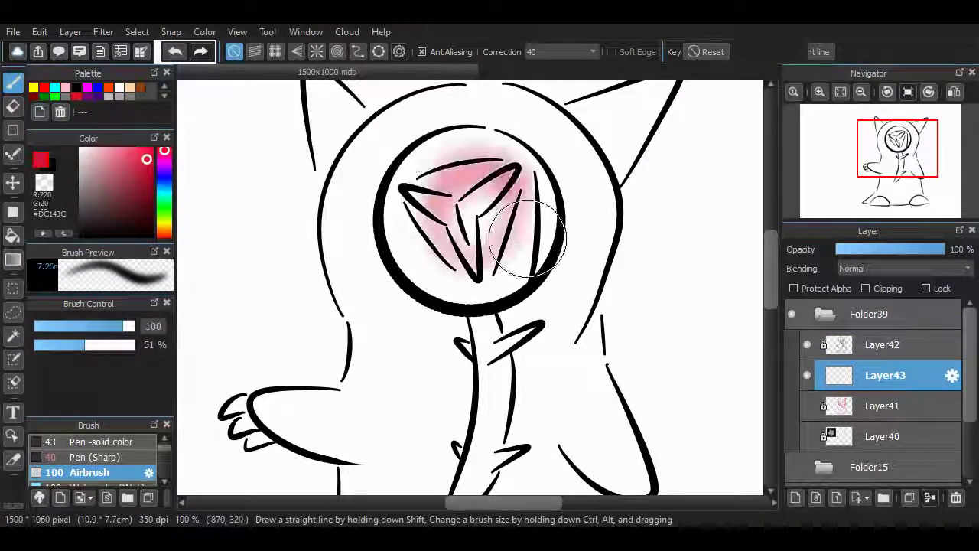
{"action": "key", "text": "ctrl+z"}
{"action": "mouse_move", "coordinate": [426, 252]}
{"action": "left_mouse_down"}
{"action": "mouse_move", "coordinate": [516, 274]}
{"action": "mouse_move", "coordinate": [528, 191]}
{"action": "left_mouse_up"}
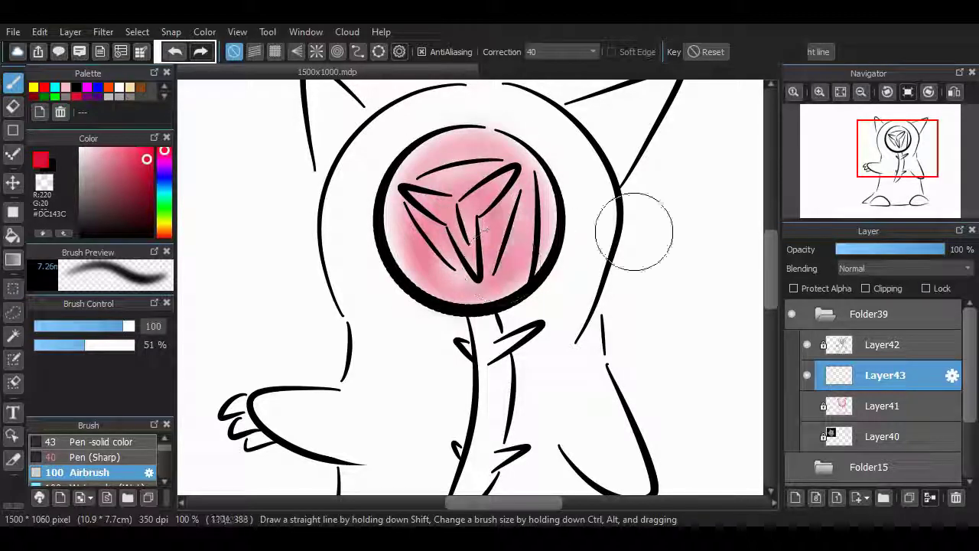
{"action": "scroll", "coordinate": [511, 210], "scroll_direction": "down", "scroll_amount": 4}
{"action": "key", "text": "ctrl+z"}
{"action": "key", "text": "ctrl+z"}
{"action": "scroll", "coordinate": [520, 214], "scroll_direction": "up", "scroll_amount": 4}
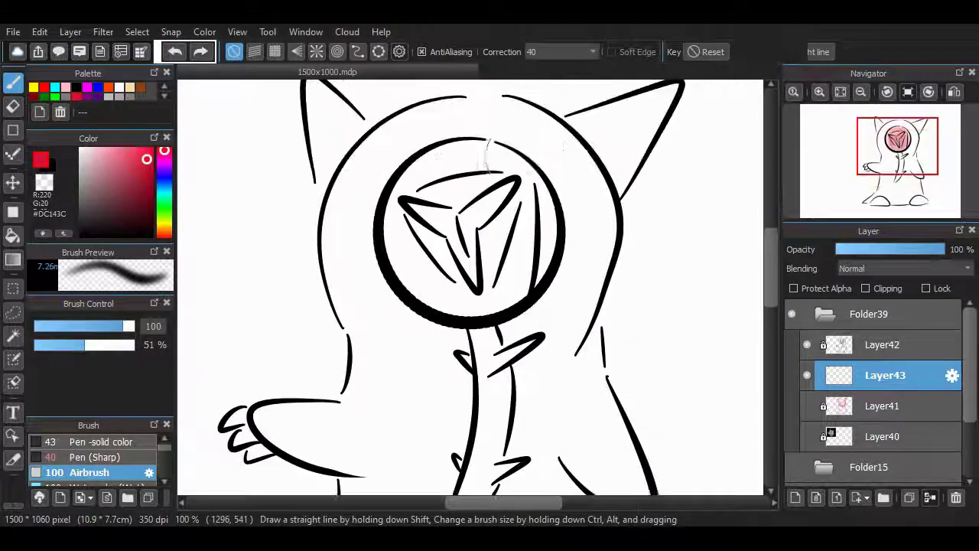
Airbrush crimson over the crescent at the face circle's right edge and down the thorny stem toward the left leg
{"action": "left_click_drag", "start_coordinate": [536, 184], "coordinate": [546, 284]}
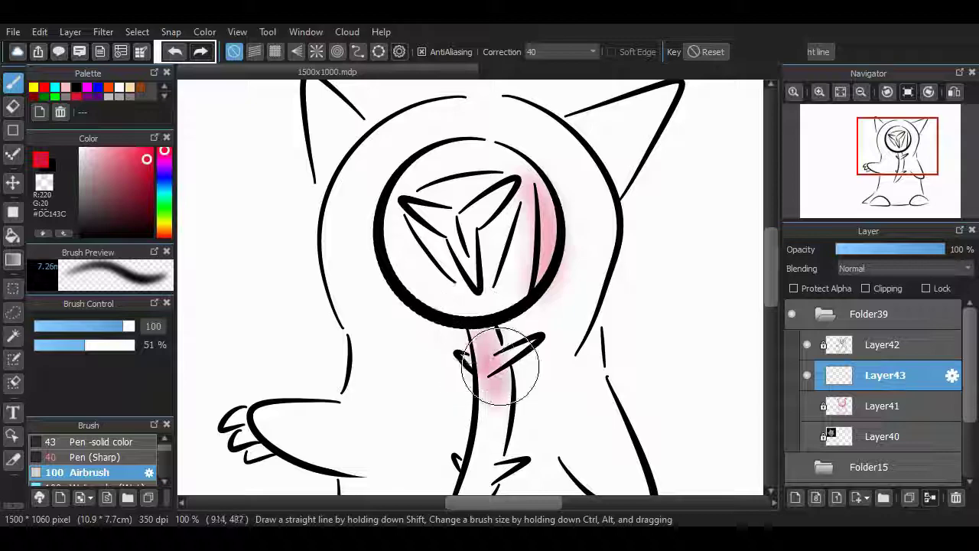
{"action": "scroll", "coordinate": [500, 367], "scroll_direction": "down", "scroll_amount": 6}
{"action": "mouse_move", "coordinate": [496, 192]}
{"action": "left_mouse_down"}
{"action": "mouse_move", "coordinate": [450, 344]}
{"action": "mouse_move", "coordinate": [409, 382]}
{"action": "left_mouse_up"}
{"action": "key", "text": "ctrl+z"}
Airbrush crimson streaks from the stem toward the right leg and both arms, and another across the right ear
{"action": "left_click_drag", "start_coordinate": [502, 321], "coordinate": [566, 401]}
{"action": "left_click_drag", "start_coordinate": [532, 172], "coordinate": [616, 264]}
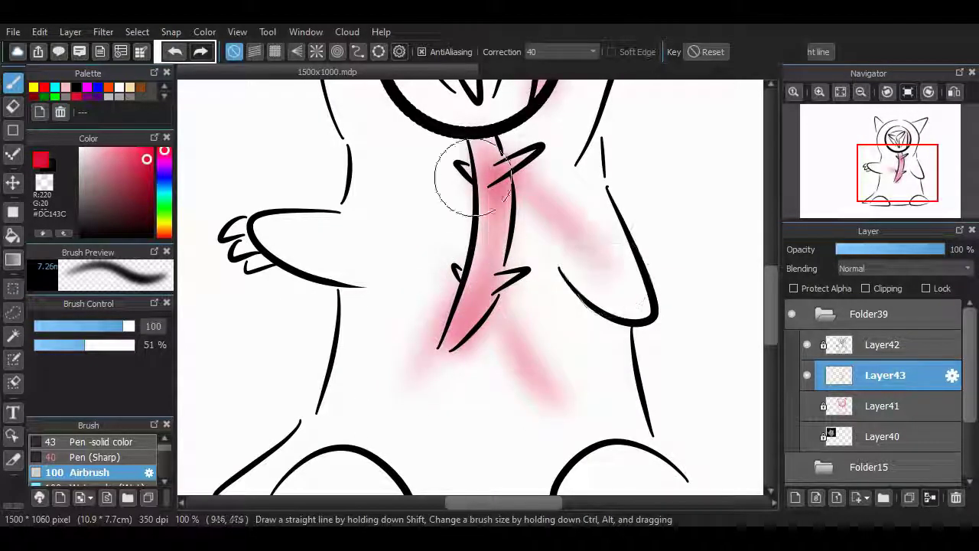
{"action": "left_click_drag", "start_coordinate": [467, 176], "coordinate": [336, 245]}
{"action": "scroll", "coordinate": [754, 262], "scroll_direction": "up", "scroll_amount": 4}
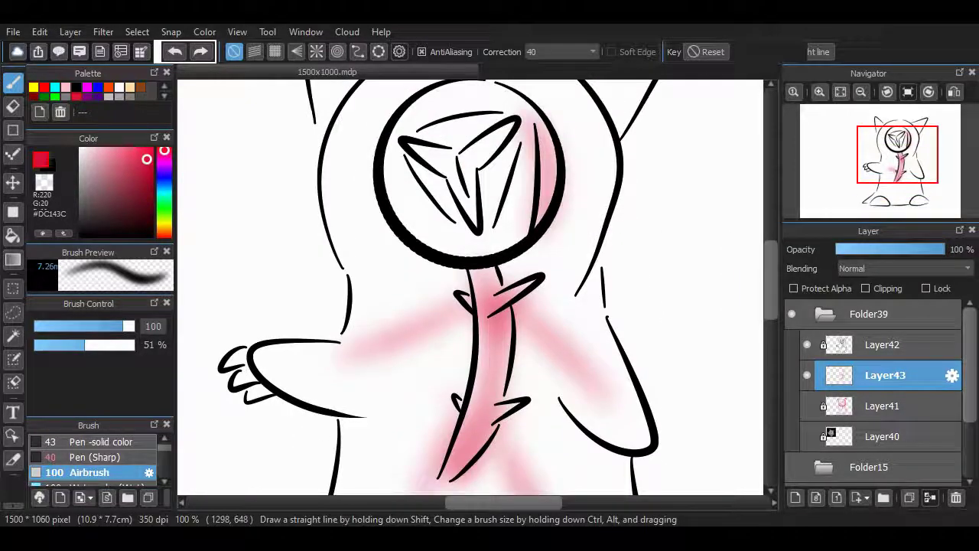
{"action": "scroll", "coordinate": [711, 227], "scroll_direction": "up", "scroll_amount": 4}
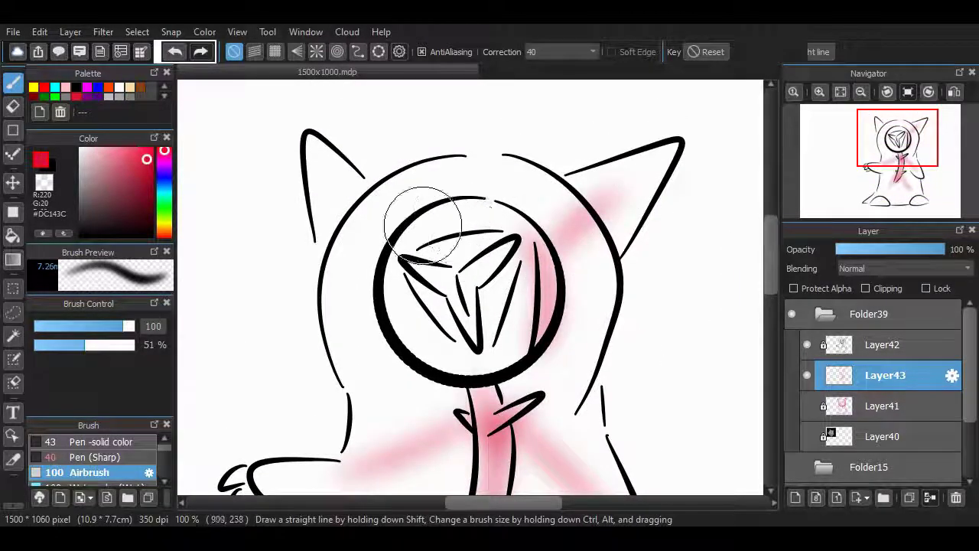
Airbrush the face disc in grey #A9A9A9 and fill its three-pointed mark with red #FF0000 at brush size 27
{"action": "left_click", "coordinate": [458, 230], "text": "alt"}
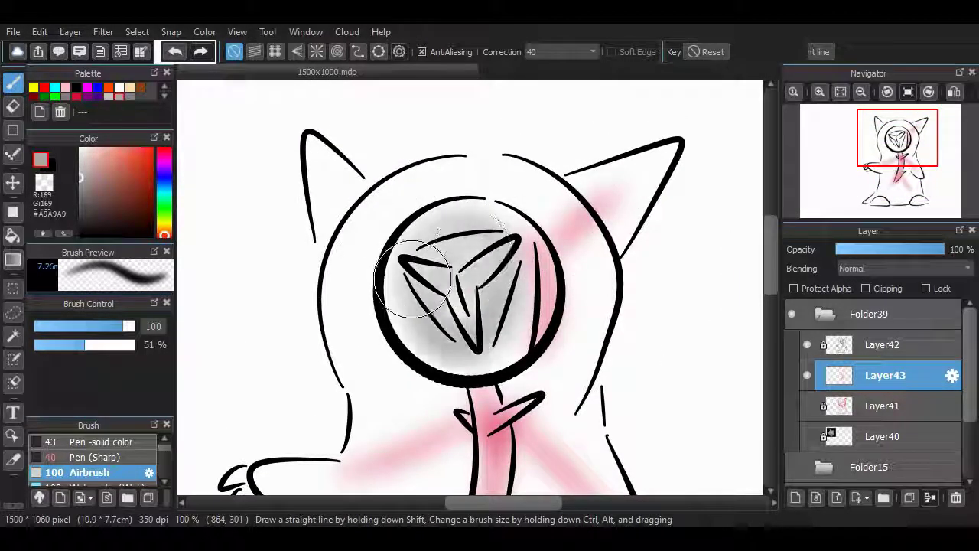
{"action": "scroll", "coordinate": [459, 321], "scroll_direction": "up", "scroll_amount": 2}
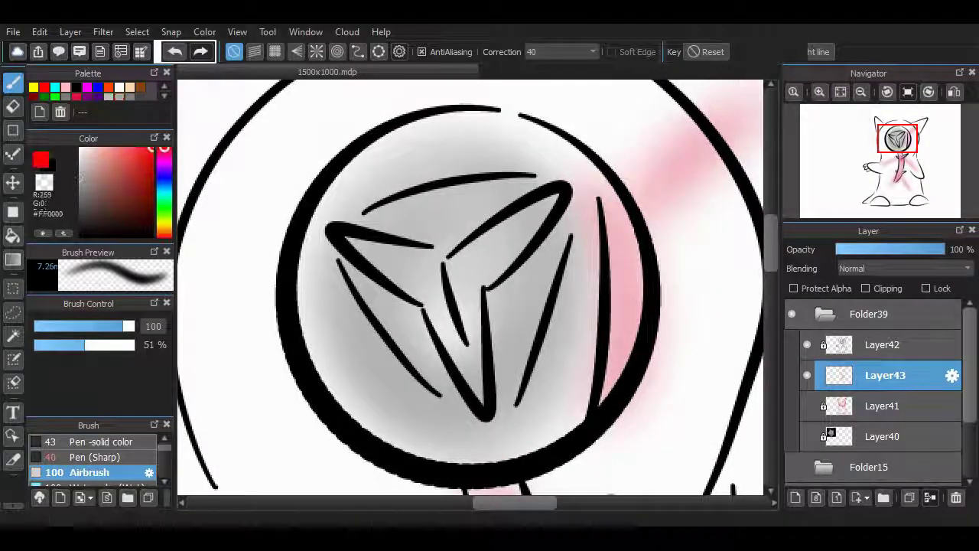
{"action": "left_click_drag", "start_coordinate": [469, 287], "coordinate": [486, 246]}
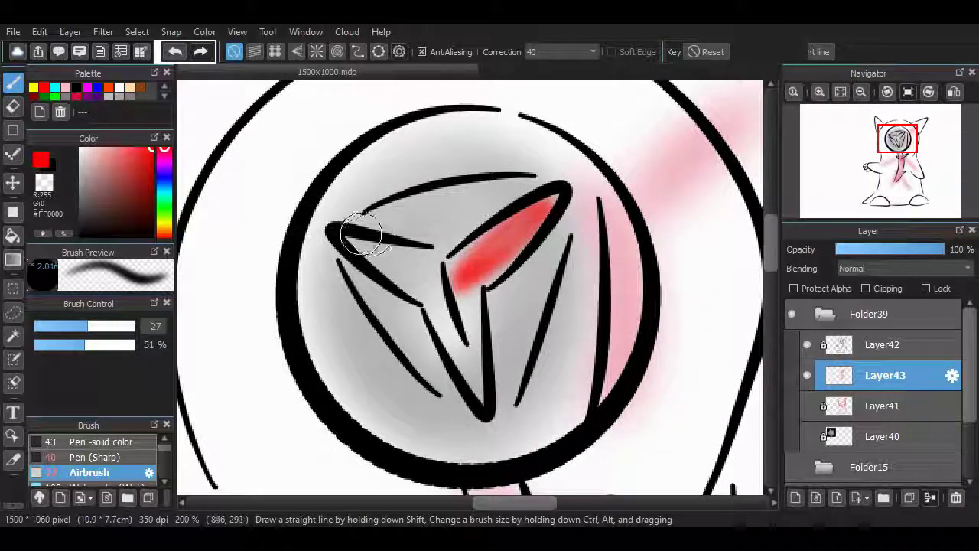
{"action": "left_click_drag", "start_coordinate": [362, 234], "coordinate": [383, 251]}
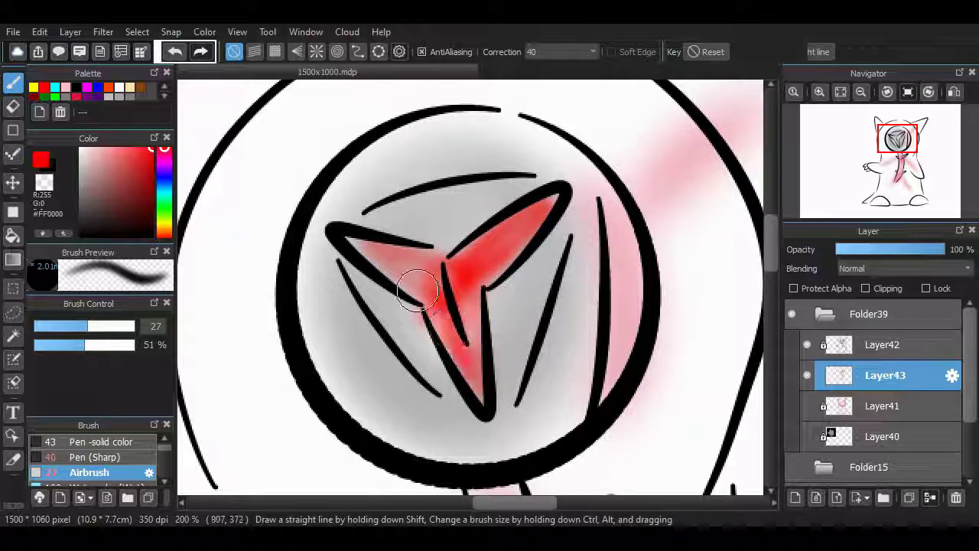
Add a new layer above Layer43 and airbrush the head, ears and arms in pale pinkish grey #DDC8C4 at size 49
{"action": "scroll", "coordinate": [417, 291], "scroll_direction": "down", "scroll_amount": 5}
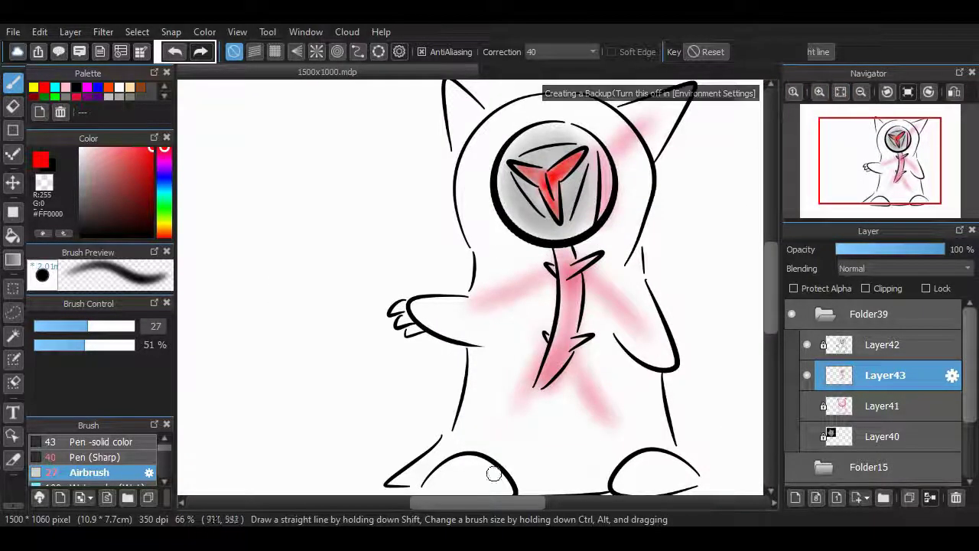
{"action": "scroll", "coordinate": [746, 262], "scroll_direction": "up", "scroll_amount": 3}
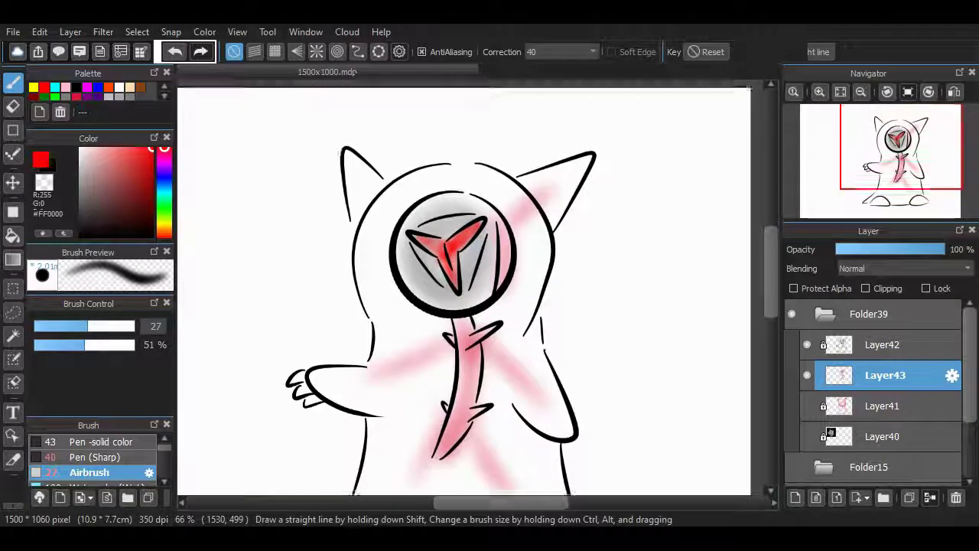
{"action": "left_click", "coordinate": [796, 497]}
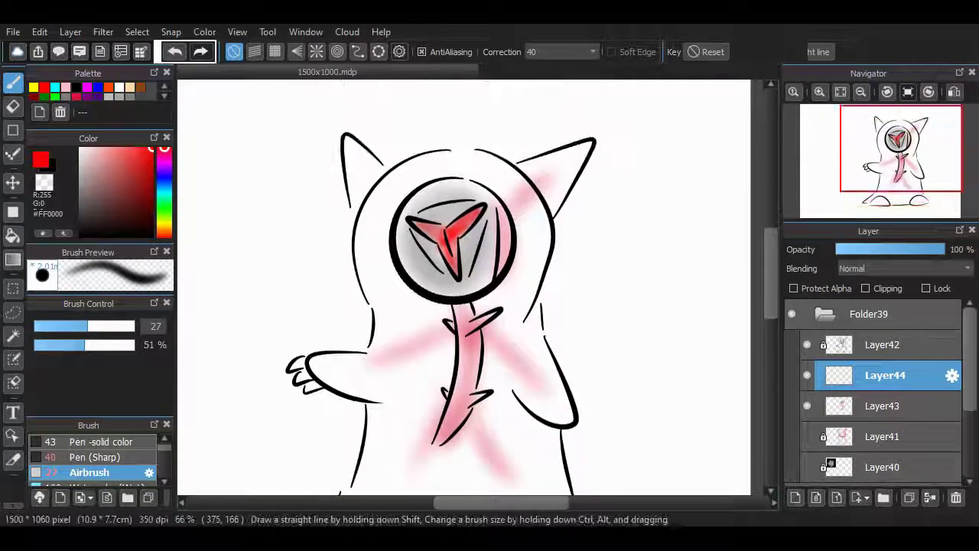
{"action": "left_click", "coordinate": [120, 96]}
{"action": "left_click", "coordinate": [80, 163]}
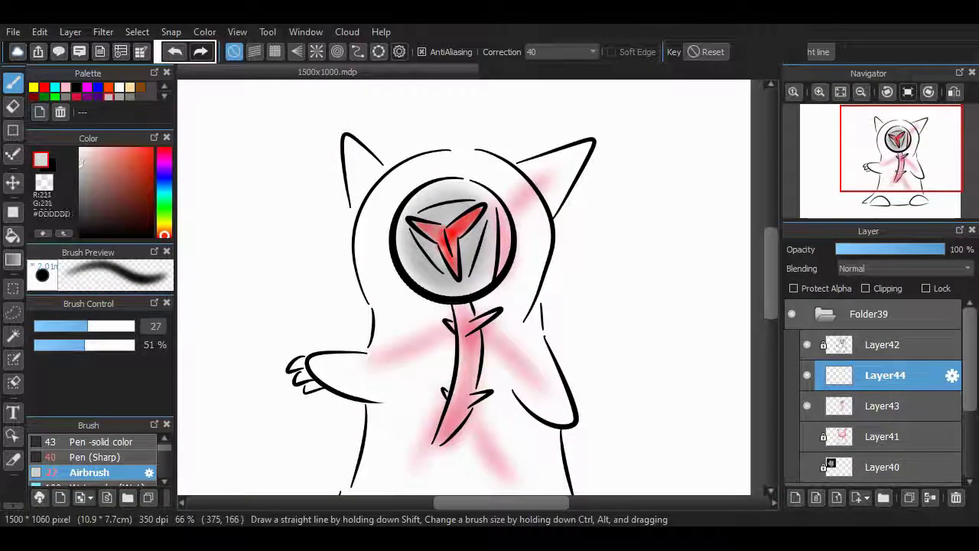
{"action": "mouse_move", "coordinate": [382, 168]}
{"action": "left_mouse_down"}
{"action": "mouse_move", "coordinate": [363, 215]}
{"action": "mouse_move", "coordinate": [393, 285]}
{"action": "left_mouse_up"}
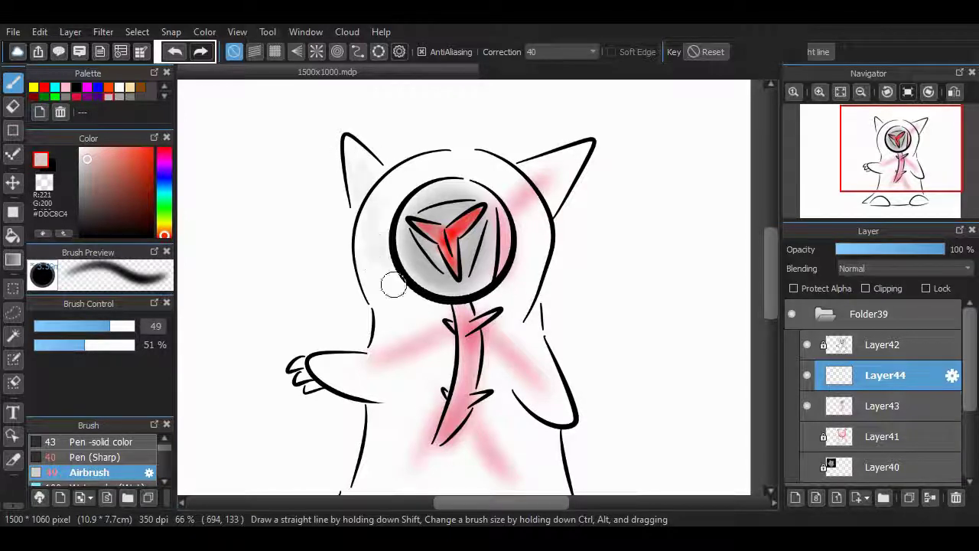
{"action": "mouse_move", "coordinate": [378, 200]}
{"action": "left_mouse_down"}
{"action": "mouse_move", "coordinate": [495, 177]}
{"action": "mouse_move", "coordinate": [462, 154]}
{"action": "mouse_move", "coordinate": [380, 209]}
{"action": "mouse_move", "coordinate": [491, 174]}
{"action": "mouse_move", "coordinate": [414, 205]}
{"action": "mouse_move", "coordinate": [507, 176]}
{"action": "mouse_move", "coordinate": [512, 246]}
{"action": "mouse_move", "coordinate": [528, 251]}
{"action": "mouse_move", "coordinate": [537, 223]}
{"action": "mouse_move", "coordinate": [517, 202]}
{"action": "mouse_move", "coordinate": [386, 271]}
{"action": "mouse_move", "coordinate": [439, 364]}
{"action": "mouse_move", "coordinate": [417, 406]}
{"action": "mouse_move", "coordinate": [330, 375]}
{"action": "mouse_move", "coordinate": [388, 383]}
{"action": "mouse_move", "coordinate": [368, 386]}
{"action": "mouse_move", "coordinate": [458, 358]}
{"action": "mouse_move", "coordinate": [456, 392]}
{"action": "mouse_move", "coordinate": [424, 374]}
{"action": "mouse_move", "coordinate": [458, 351]}
{"action": "mouse_move", "coordinate": [524, 275]}
{"action": "mouse_move", "coordinate": [471, 383]}
{"action": "mouse_move", "coordinate": [490, 358]}
{"action": "mouse_move", "coordinate": [557, 394]}
{"action": "mouse_move", "coordinate": [437, 353]}
{"action": "mouse_move", "coordinate": [322, 368]}
{"action": "mouse_move", "coordinate": [423, 379]}
{"action": "left_mouse_up"}
{"action": "left_click_drag", "start_coordinate": [413, 168], "coordinate": [394, 180]}
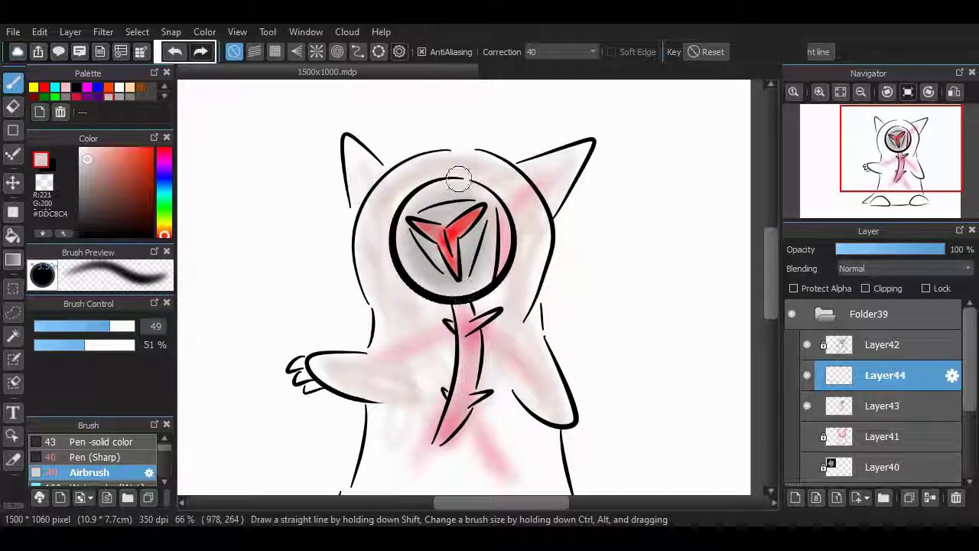
Continue the pale #DDC8C4 airbrush shading over the belly, lower body and both feet
{"action": "scroll", "coordinate": [521, 240], "scroll_direction": "down", "scroll_amount": 5}
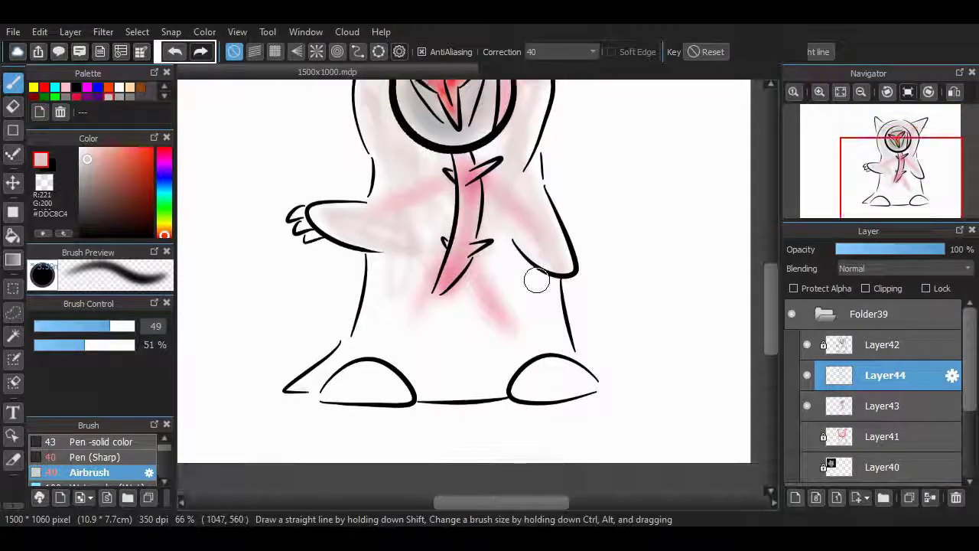
{"action": "left_click_drag", "start_coordinate": [536, 278], "coordinate": [538, 231]}
{"action": "left_click_drag", "start_coordinate": [476, 281], "coordinate": [513, 361]}
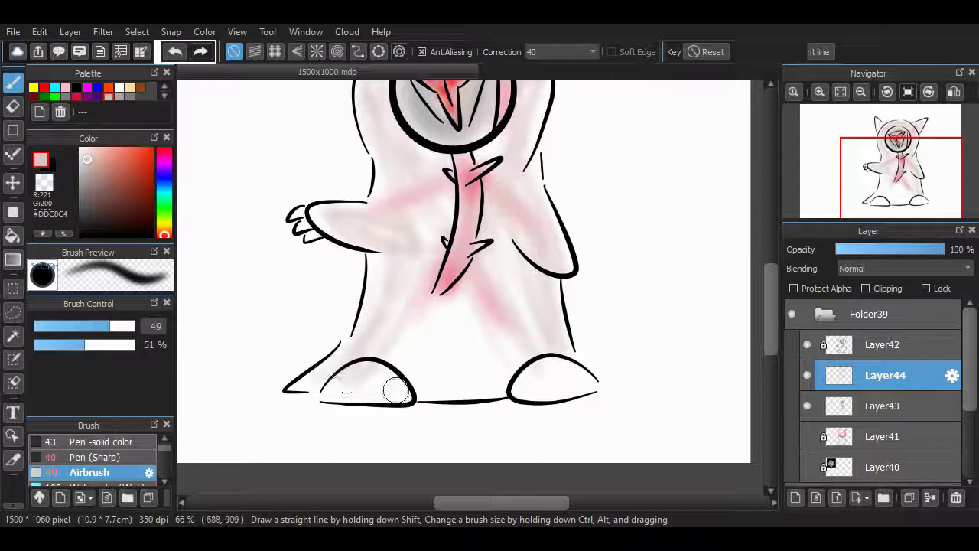
{"action": "mouse_move", "coordinate": [525, 390]}
{"action": "left_mouse_down"}
{"action": "mouse_move", "coordinate": [580, 372]}
{"action": "mouse_move", "coordinate": [566, 367]}
{"action": "left_mouse_up"}
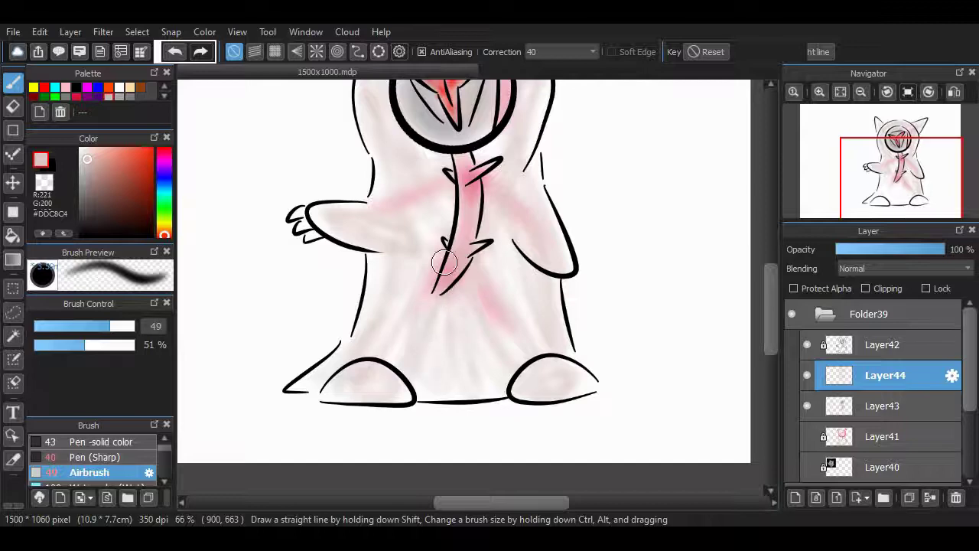
{"action": "scroll", "coordinate": [451, 257], "scroll_direction": "up", "scroll_amount": 5}
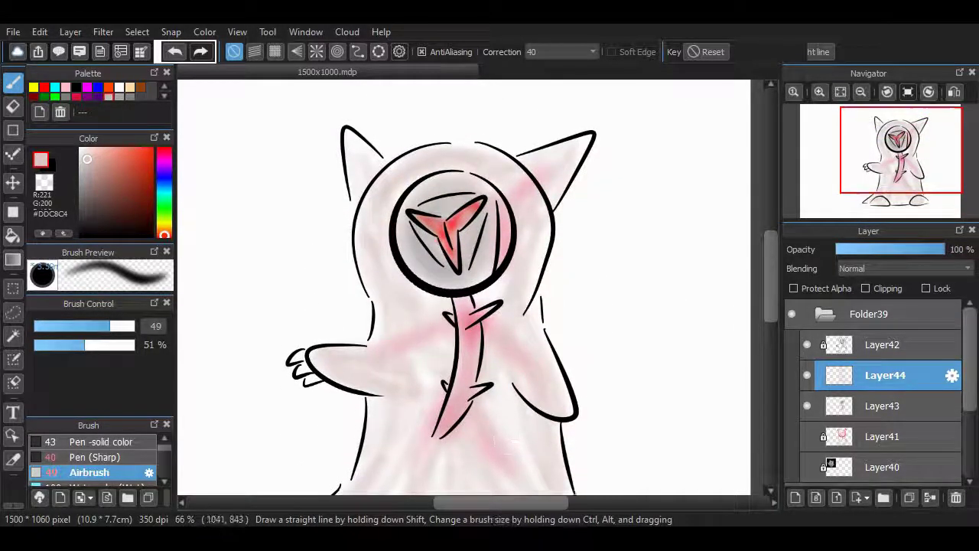
{"action": "scroll", "coordinate": [437, 322], "scroll_direction": "left", "scroll_amount": 5}
{"action": "left_click", "coordinate": [34, 96]}
{"action": "left_click_drag", "start_coordinate": [280, 172], "coordinate": [297, 143]}
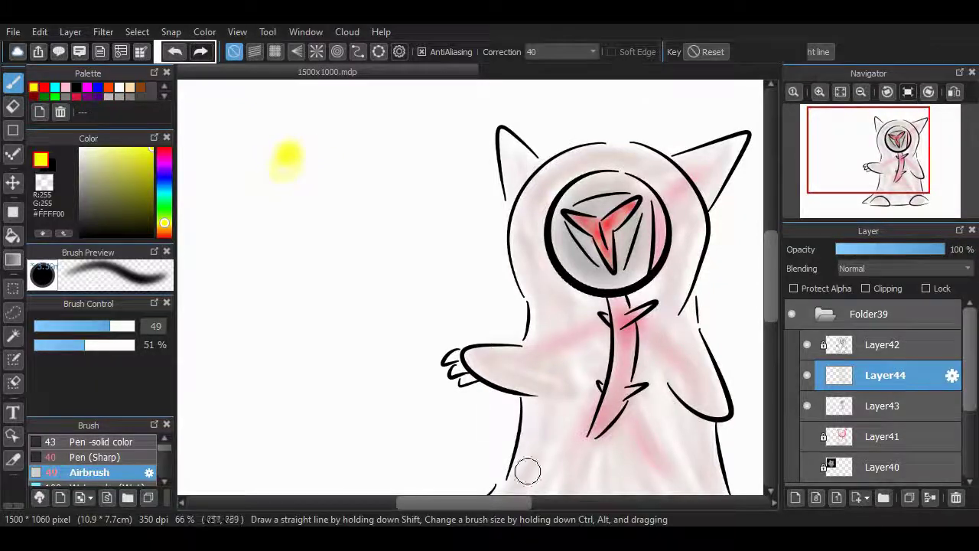
{"action": "scroll", "coordinate": [528, 472], "scroll_direction": "right", "scroll_amount": 3}
Airbrush grey #808080 shading along the right side of the bear's head, its right arm and the undersides of the feet
{"action": "left_click", "coordinate": [130, 96]}
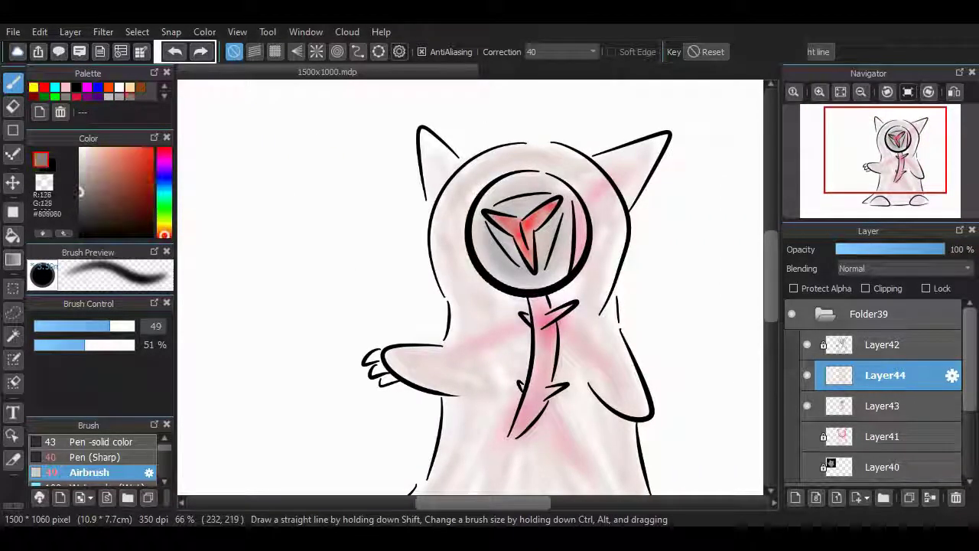
{"action": "mouse_move", "coordinate": [612, 206]}
{"action": "left_mouse_down"}
{"action": "mouse_move", "coordinate": [608, 183]}
{"action": "mouse_move", "coordinate": [612, 284]}
{"action": "left_mouse_up"}
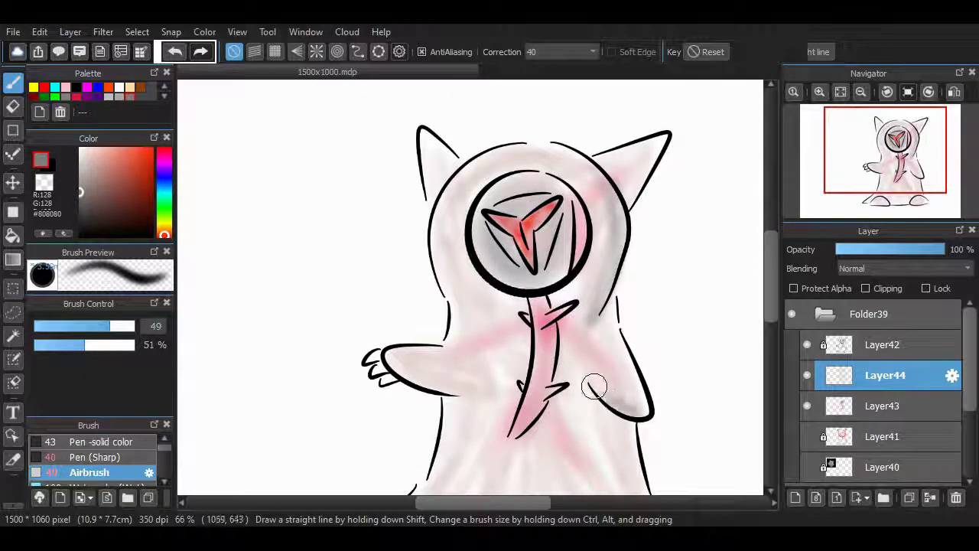
{"action": "scroll", "coordinate": [620, 351], "scroll_direction": "down", "scroll_amount": 3}
{"action": "scroll", "coordinate": [637, 226], "scroll_direction": "up", "scroll_amount": 4}
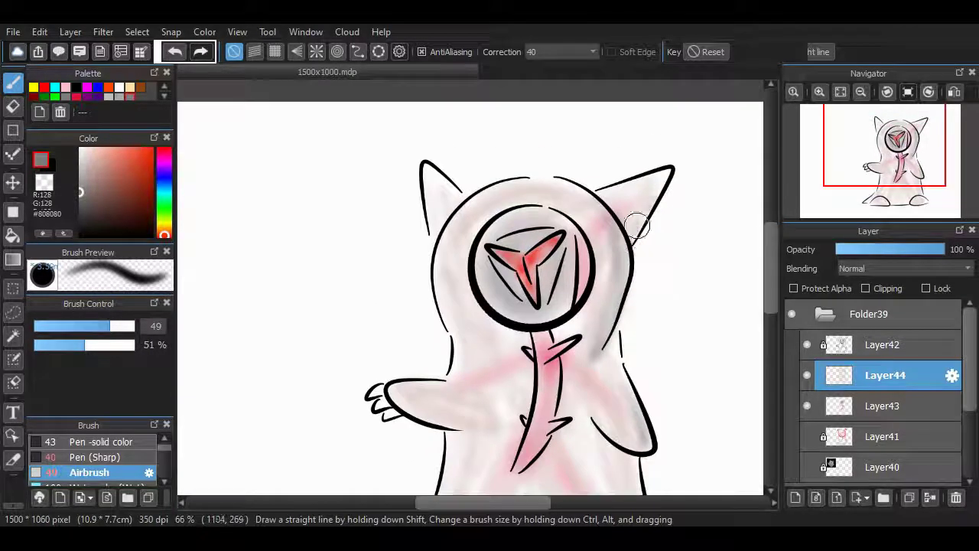
{"action": "scroll", "coordinate": [664, 184], "scroll_direction": "down", "scroll_amount": 5}
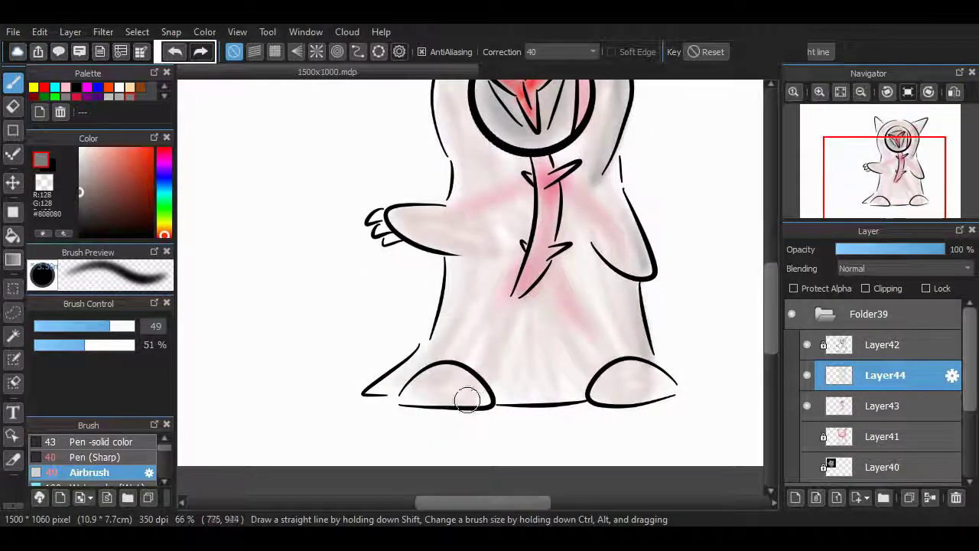
{"action": "left_click_drag", "start_coordinate": [591, 404], "coordinate": [668, 382]}
{"action": "scroll", "coordinate": [750, 313], "scroll_direction": "up", "scroll_amount": 3}
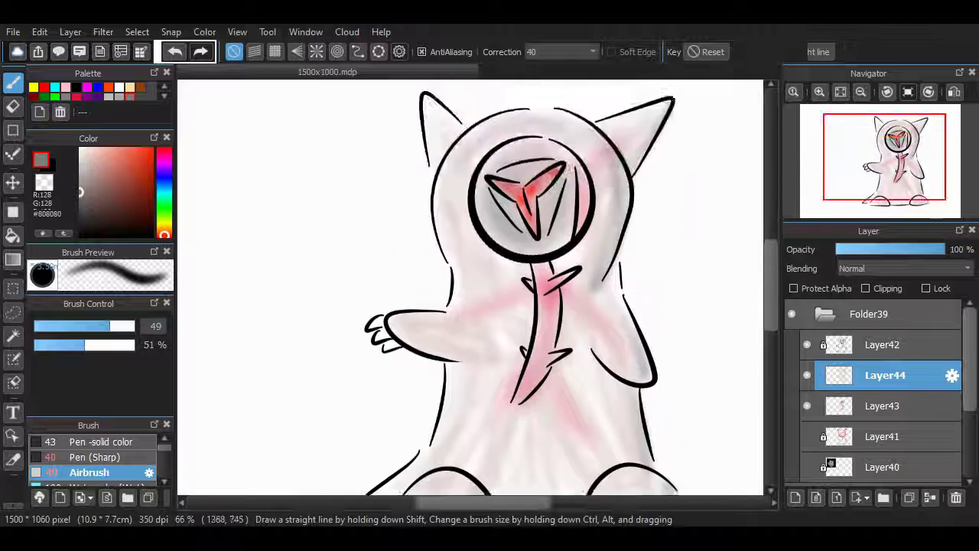
{"action": "scroll", "coordinate": [613, 304], "scroll_direction": "up", "scroll_amount": 2}
{"action": "scroll", "coordinate": [613, 304], "scroll_direction": "down", "scroll_amount": 2}
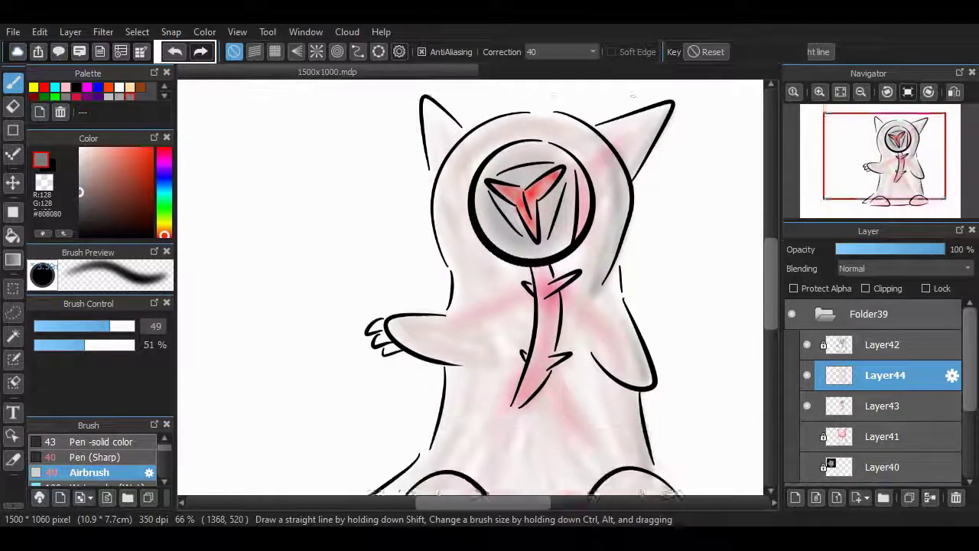
Unlock Layer42, select it together with Layer44 and Layer43, and place a rectangular selection around the whole bear
{"action": "scroll", "coordinate": [589, 470], "scroll_direction": "left", "scroll_amount": 5}
{"action": "scroll", "coordinate": [620, 301], "scroll_direction": "right", "scroll_amount": 5}
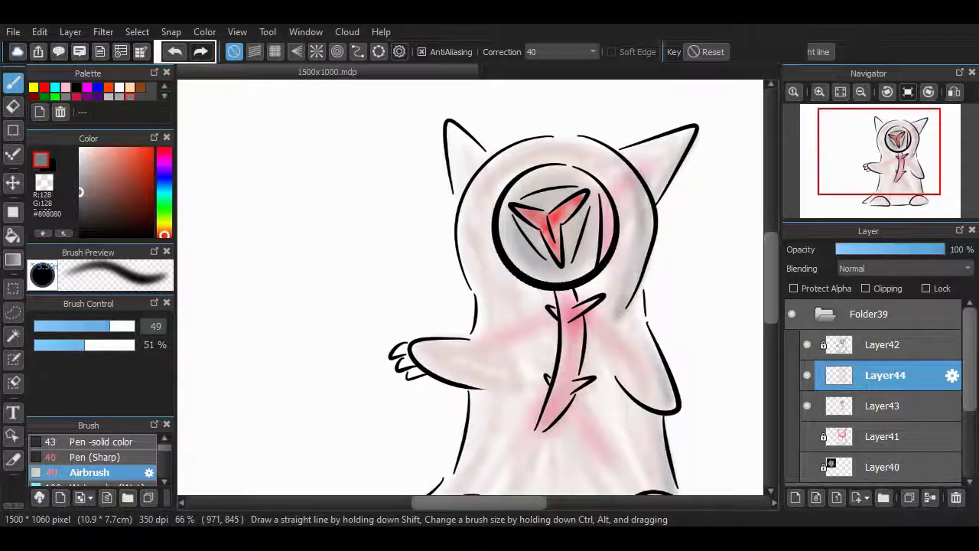
{"action": "scroll", "coordinate": [619, 301], "scroll_direction": "down", "scroll_amount": 1}
{"action": "left_click", "coordinate": [13, 289]}
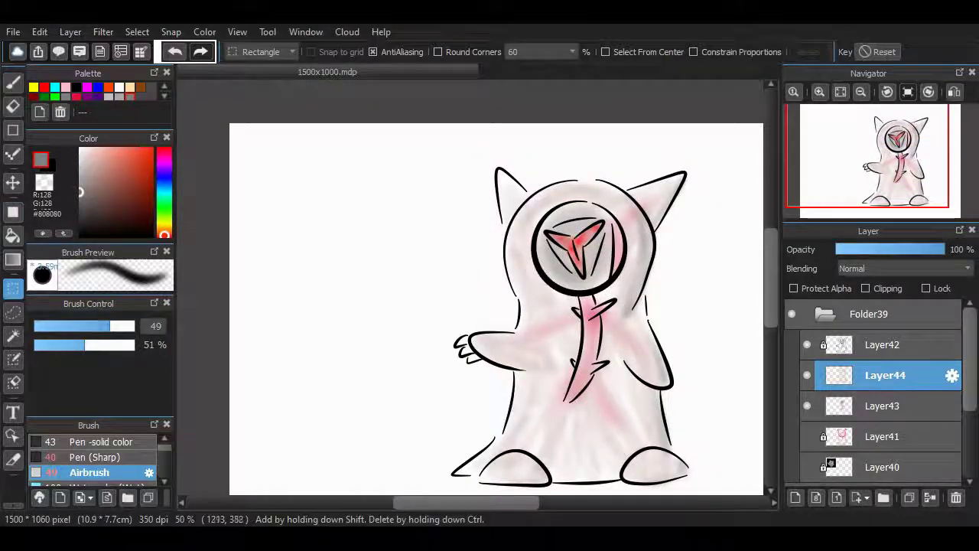
{"action": "scroll", "coordinate": [460, 230], "scroll_direction": "down", "scroll_amount": 1}
{"action": "left_click_drag", "start_coordinate": [381, 108], "coordinate": [723, 453]}
{"action": "left_click", "coordinate": [885, 345], "text": "ctrl"}
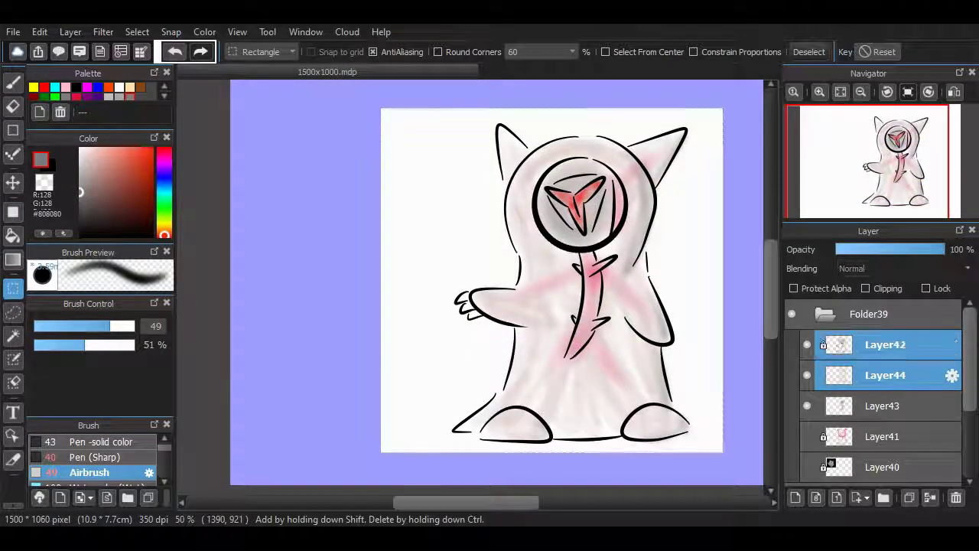
{"action": "left_click", "coordinate": [886, 405], "text": "ctrl"}
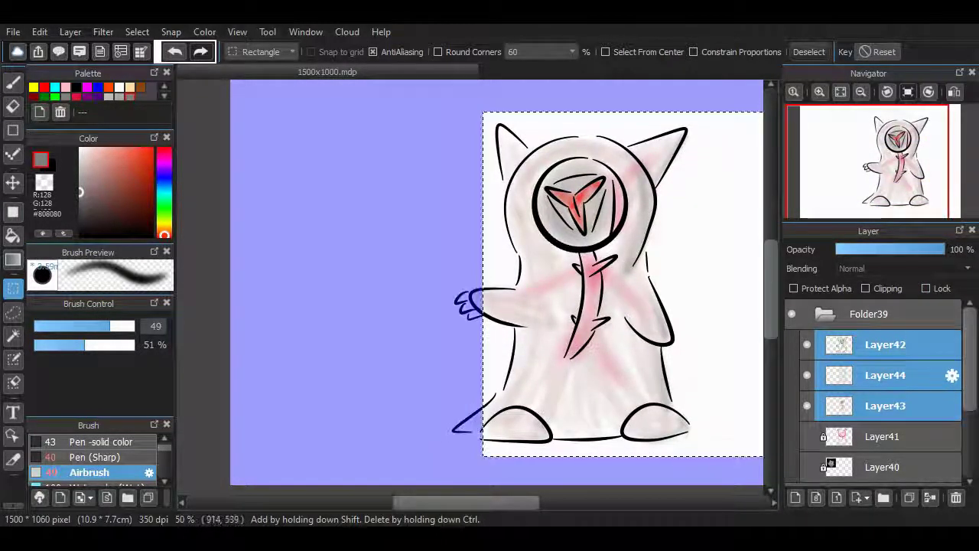
{"action": "left_click_drag", "start_coordinate": [387, 109], "coordinate": [708, 453]}
{"action": "key", "text": "v"}
{"action": "scroll", "coordinate": [475, 284], "scroll_direction": "right", "scroll_amount": 3}
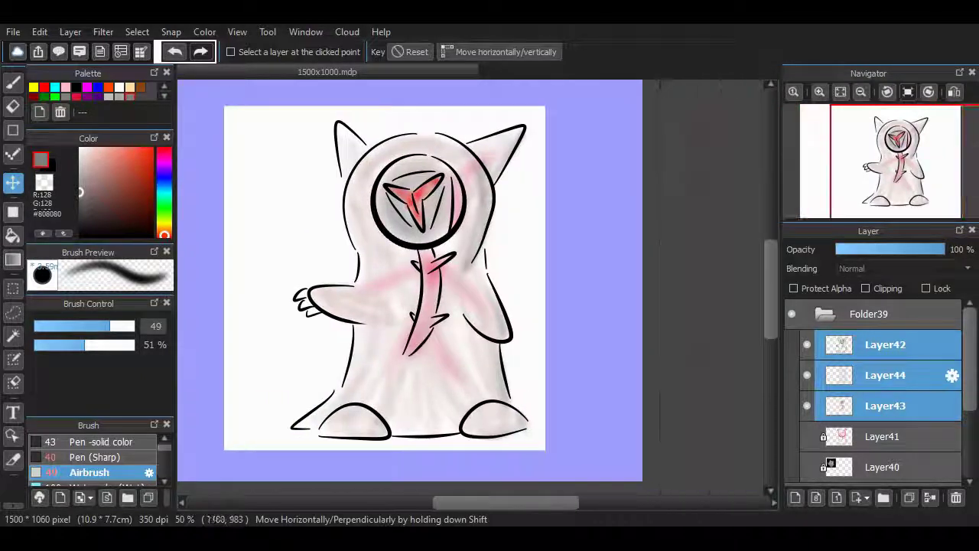
Try to move the selected bear to the right across Layer42, Layer44 and Layer43
{"action": "left_click_drag", "start_coordinate": [459, 276], "coordinate": [533, 273]}
{"action": "key", "text": "ctrl+z"}
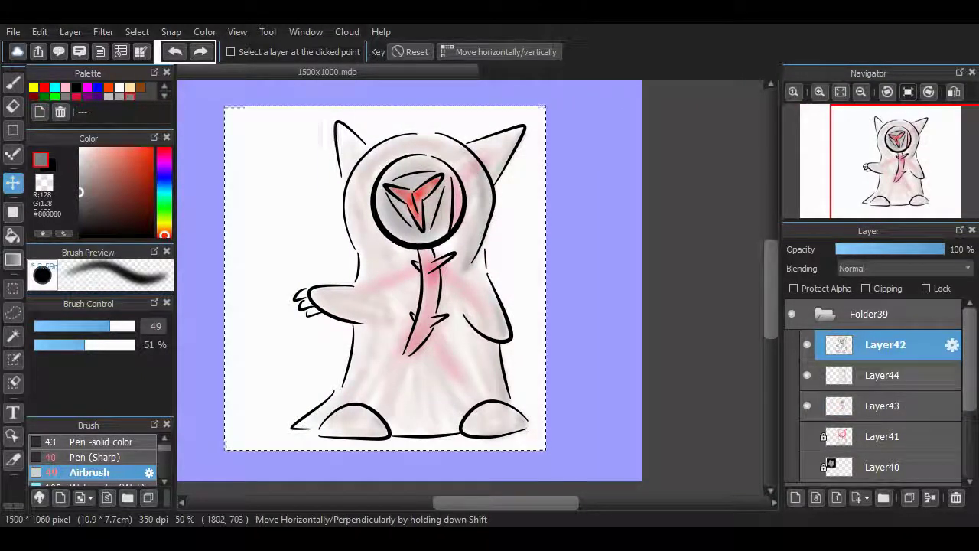
{"action": "left_click", "coordinate": [865, 288]}
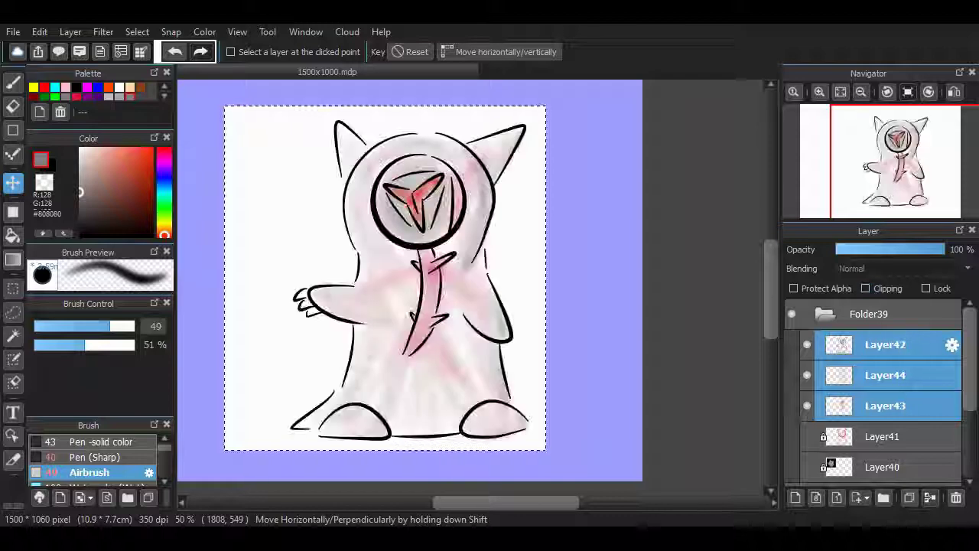
{"action": "left_click", "coordinate": [893, 405], "text": "ctrl"}
{"action": "key", "text": "ctrl+z"}
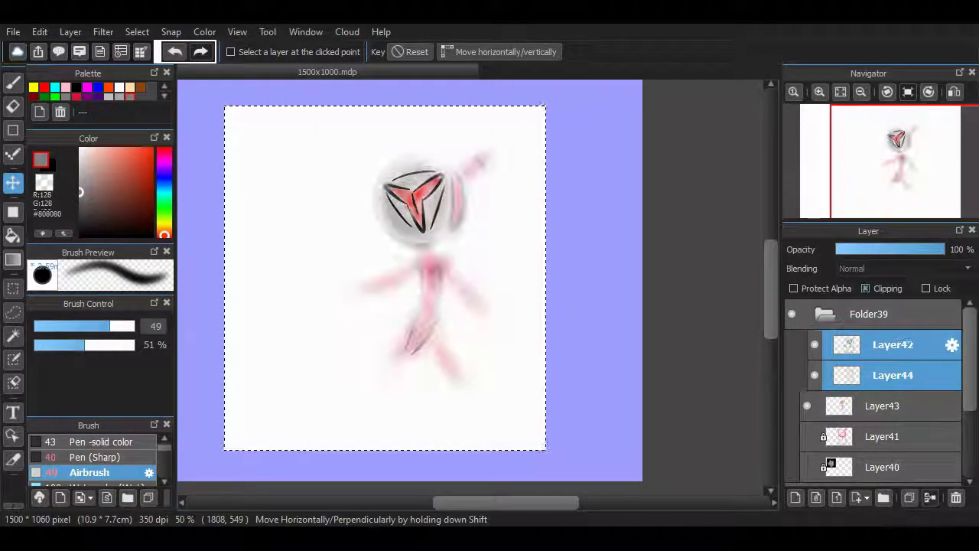
Merge Layer42 and Layer44 down into Layer43, and move the bear toward the canvas's right edge
{"action": "left_click", "coordinate": [900, 407], "text": "ctrl"}
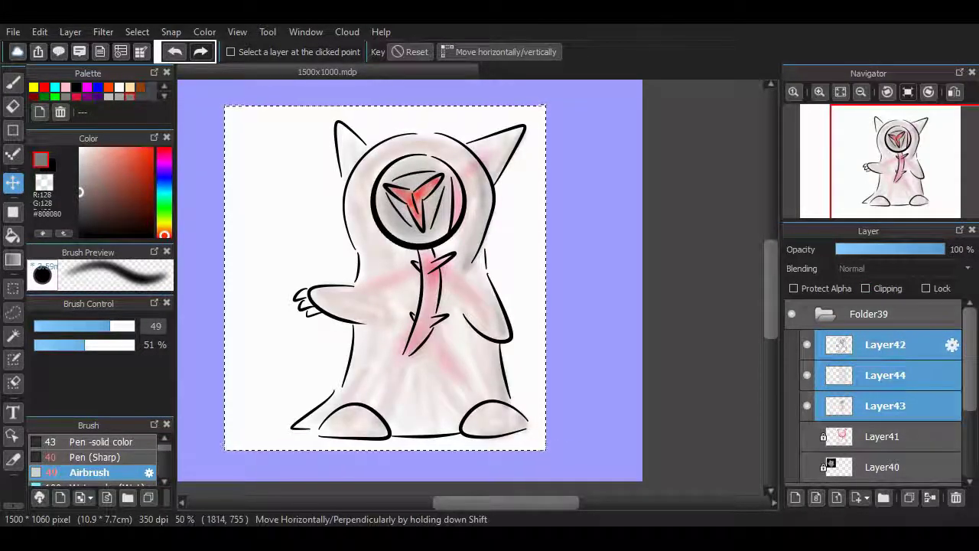
{"action": "key", "text": "ctrl+e"}
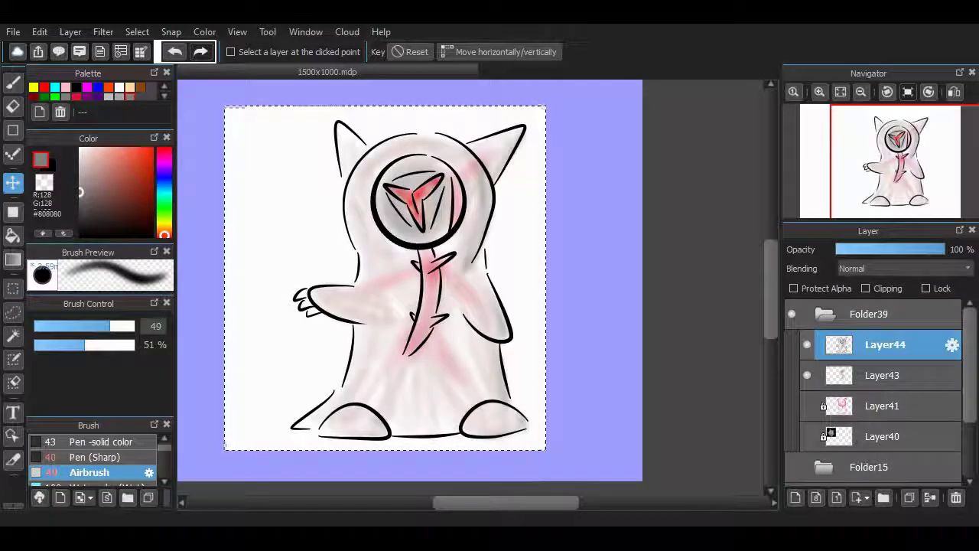
{"action": "key", "text": "ctrl+e"}
{"action": "left_click_drag", "start_coordinate": [425, 114], "coordinate": [515, 123]}
{"action": "scroll", "coordinate": [470, 280], "scroll_direction": "left", "scroll_amount": 5}
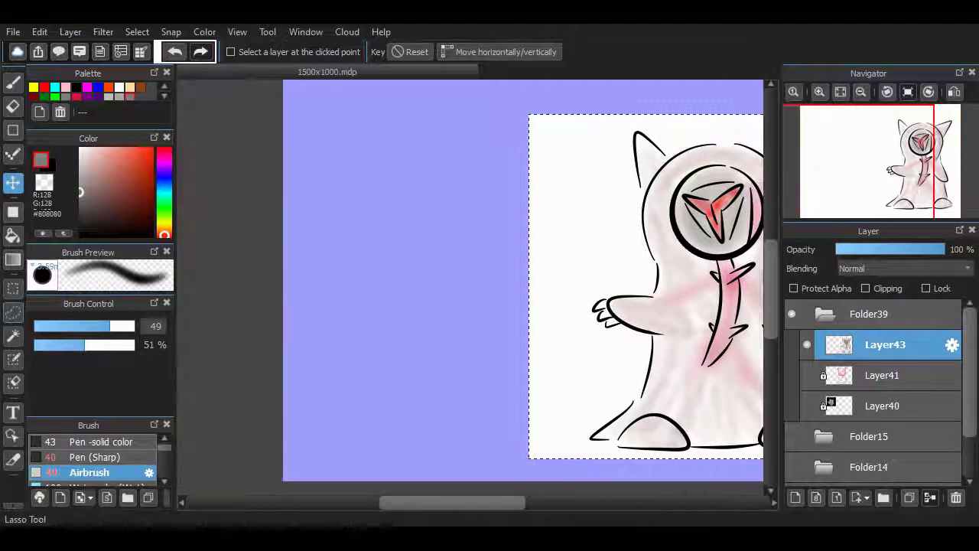
{"action": "key", "text": "m"}
{"action": "key", "text": "ctrl+d"}
Show and unlock the Layer41 sketch, and move it right so it lies behind the finished bear
{"action": "left_click", "coordinate": [807, 375]}
{"action": "left_click", "coordinate": [885, 375]}
{"action": "scroll", "coordinate": [490, 280], "scroll_direction": "right", "scroll_amount": 2}
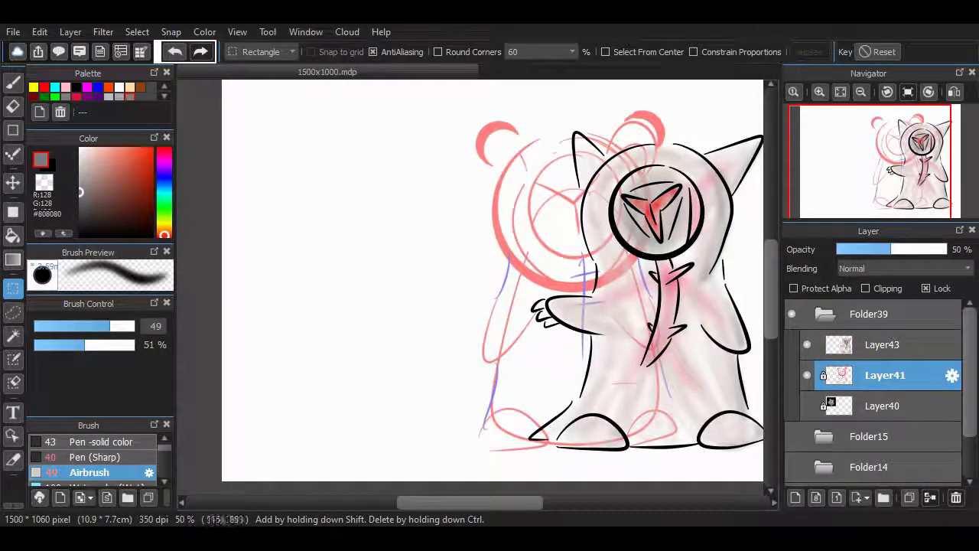
{"action": "key", "text": "v"}
{"action": "scroll", "coordinate": [490, 280], "scroll_direction": "right", "scroll_amount": 3}
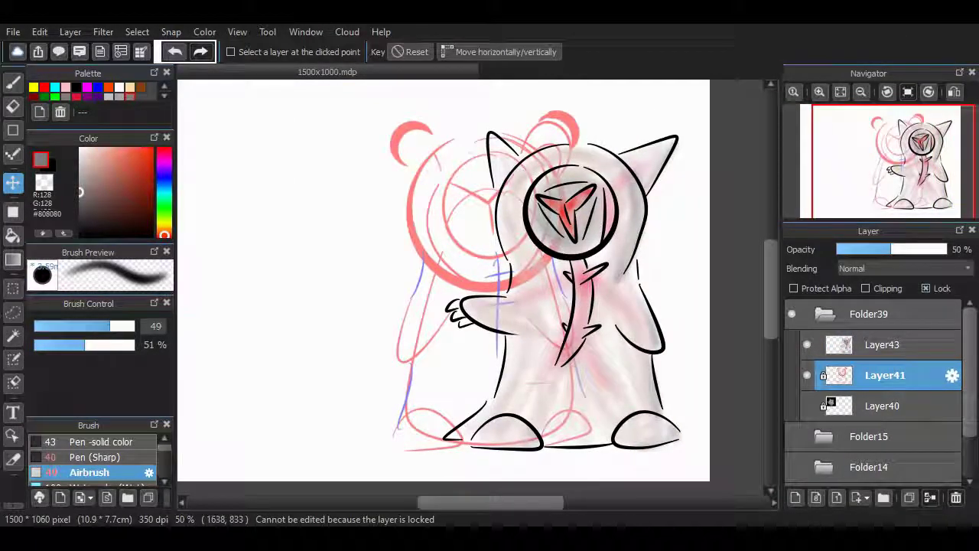
{"action": "left_click", "coordinate": [926, 288]}
{"action": "scroll", "coordinate": [471, 280], "scroll_direction": "left", "scroll_amount": 4}
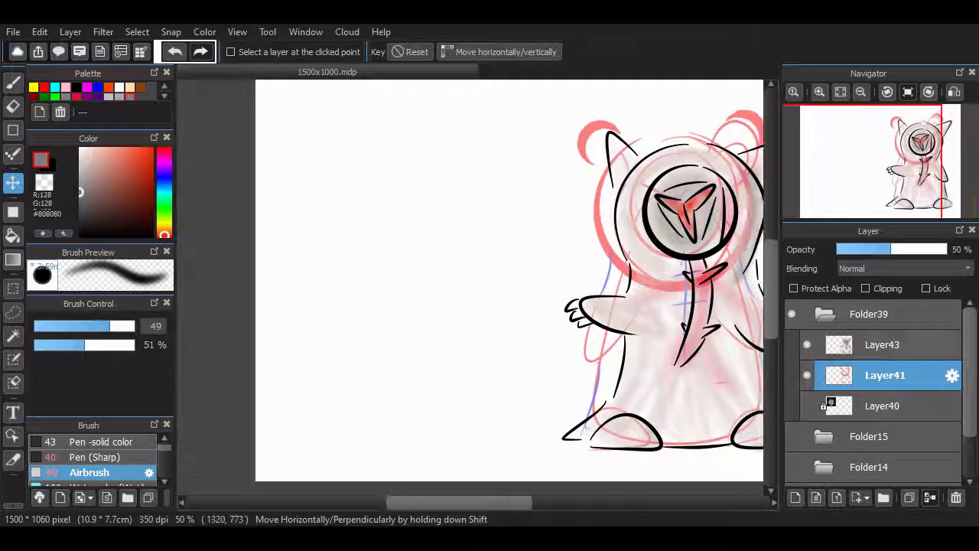
Choose crimson #DC143C and Pen (Sharp) at size 40, and try a curved body outline in the empty left area
{"action": "left_click", "coordinate": [44, 86]}
{"action": "key", "text": "b"}
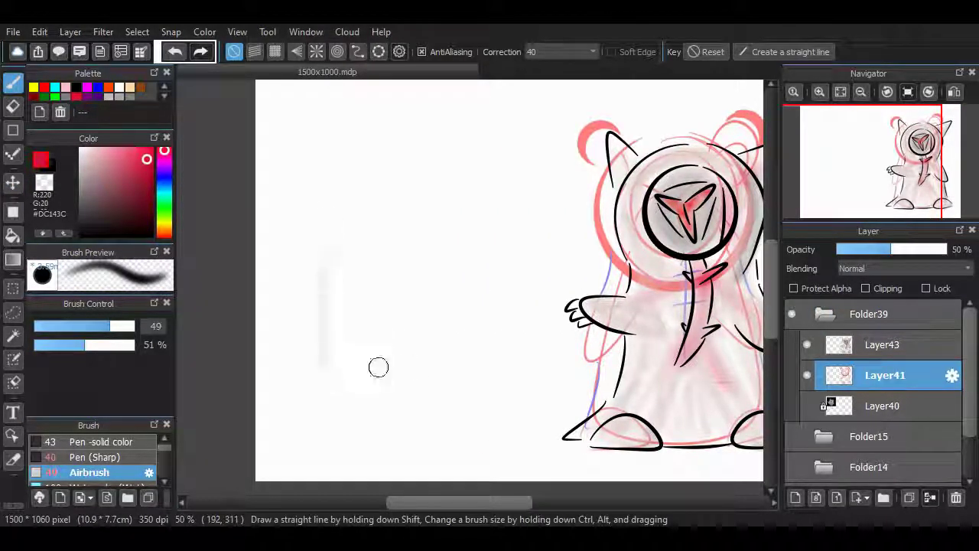
{"action": "key", "text": "ctrl+z"}
{"action": "left_click", "coordinate": [97, 456]}
{"action": "left_click_drag", "start_coordinate": [346, 198], "coordinate": [431, 345]}
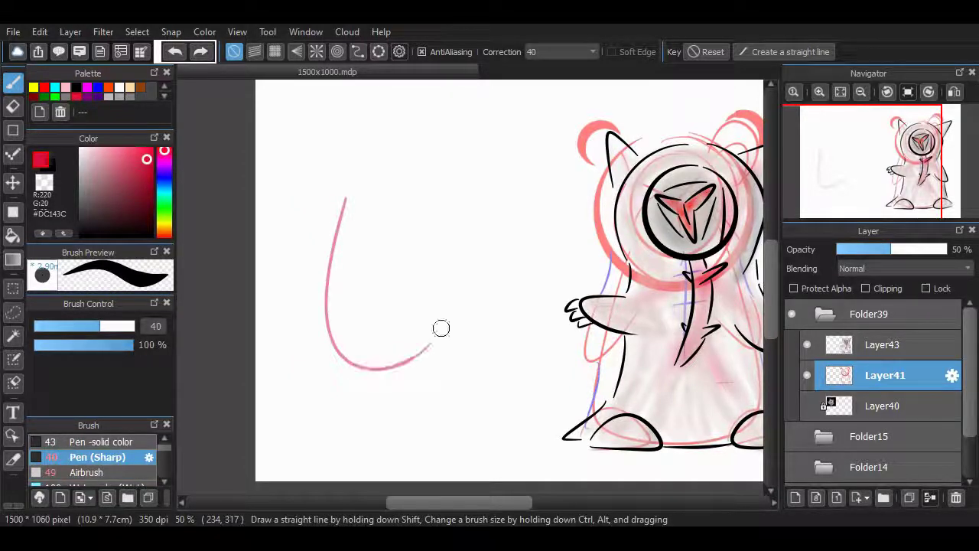
{"action": "left_click", "coordinate": [100, 442]}
Sketch a second figure on Layer41 with a beaked head, an egg-shaped body and a rounded base with a tail
{"action": "key", "text": "ctrl+z"}
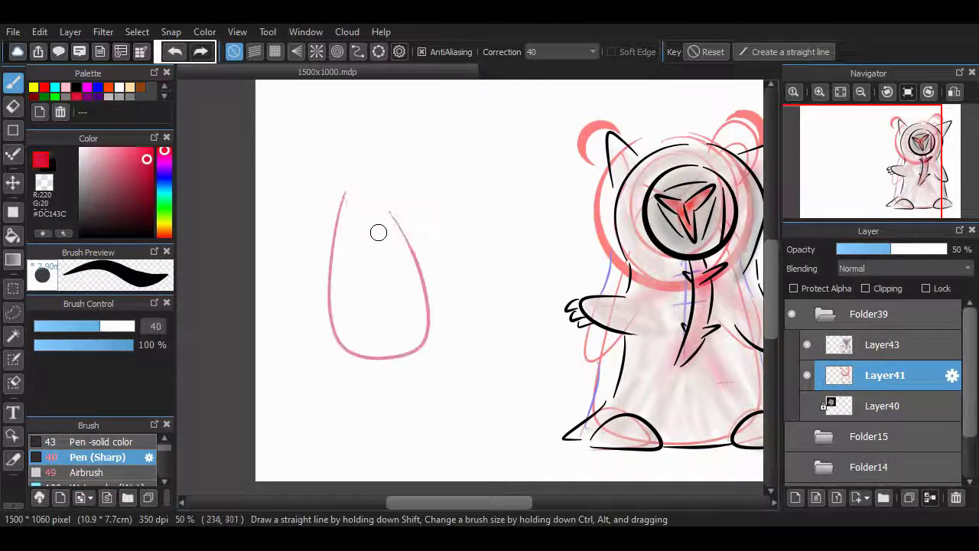
{"action": "key", "text": "ctrl+z"}
{"action": "mouse_move", "coordinate": [358, 217]}
{"action": "left_mouse_down"}
{"action": "mouse_move", "coordinate": [393, 342]}
{"action": "mouse_move", "coordinate": [375, 219]}
{"action": "left_mouse_up"}
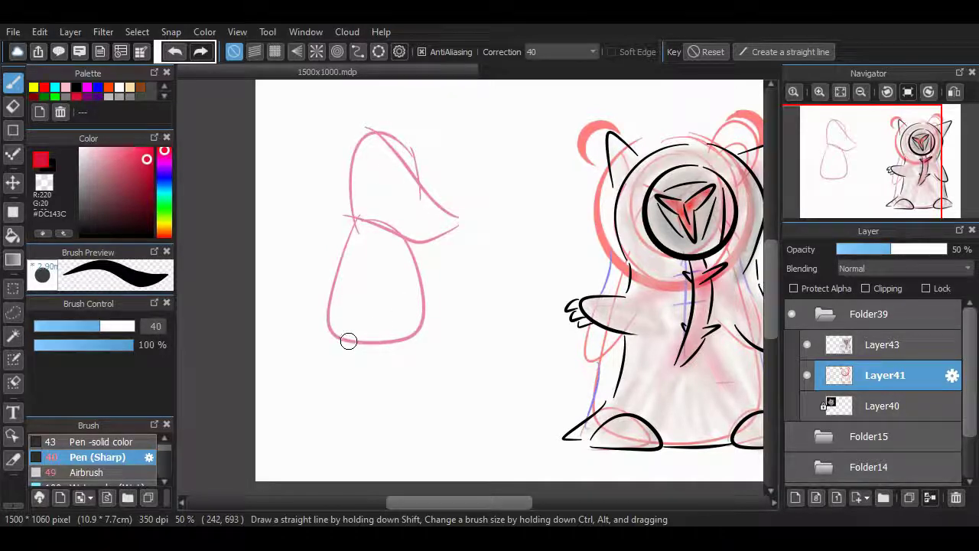
{"action": "key", "text": "ctrl+z"}
{"action": "mouse_move", "coordinate": [413, 337]}
{"action": "left_mouse_down"}
{"action": "mouse_move", "coordinate": [279, 379]}
{"action": "mouse_move", "coordinate": [338, 341]}
{"action": "left_mouse_up"}
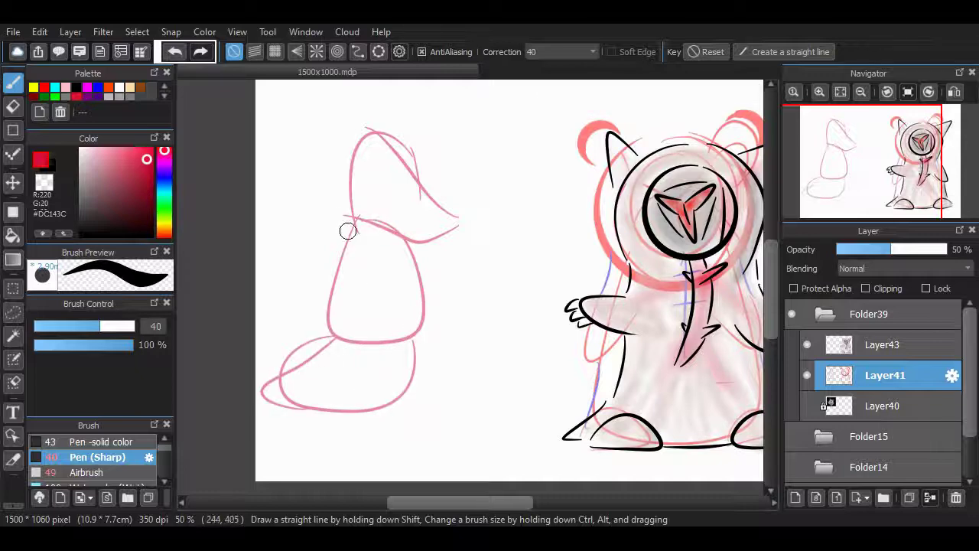
Select the new figure's head and shift it slightly right and down relative to the body
{"action": "key", "text": "m"}
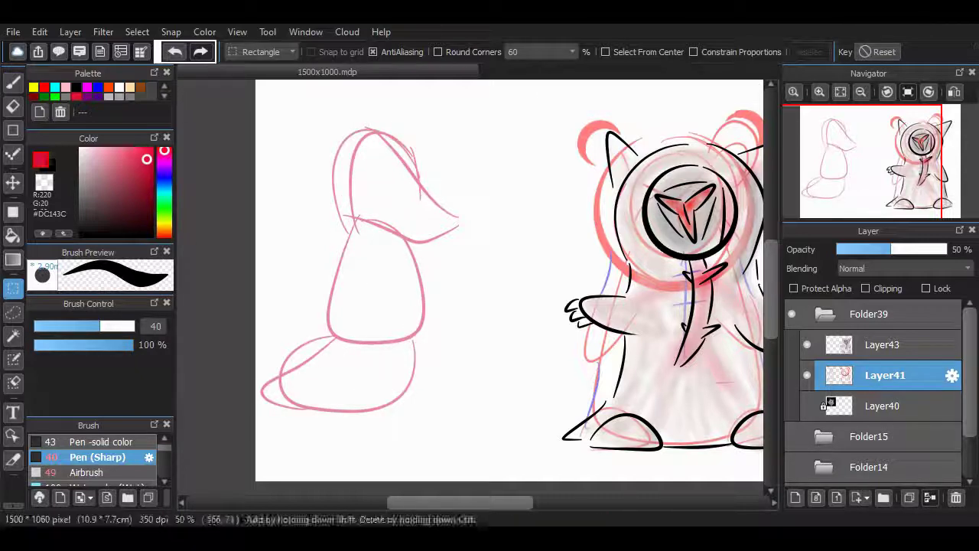
{"action": "mouse_move", "coordinate": [475, 109]}
{"action": "left_mouse_down"}
{"action": "mouse_move", "coordinate": [405, 237]}
{"action": "mouse_move", "coordinate": [323, 240]}
{"action": "left_mouse_up"}
{"action": "key", "text": "v"}
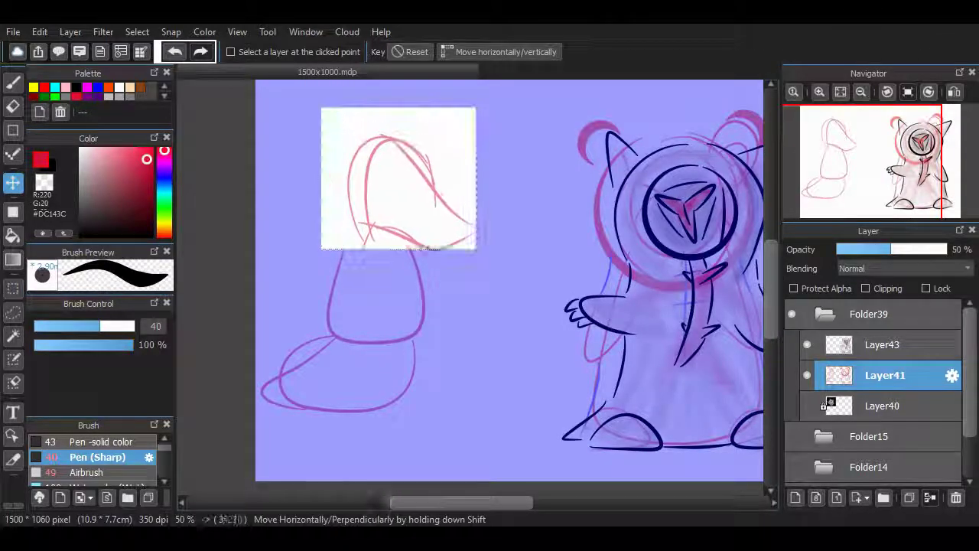
{"action": "left_click_drag", "start_coordinate": [399, 175], "coordinate": [421, 183]}
{"action": "key", "text": "m"}
{"action": "key", "text": "ctrl+d"}
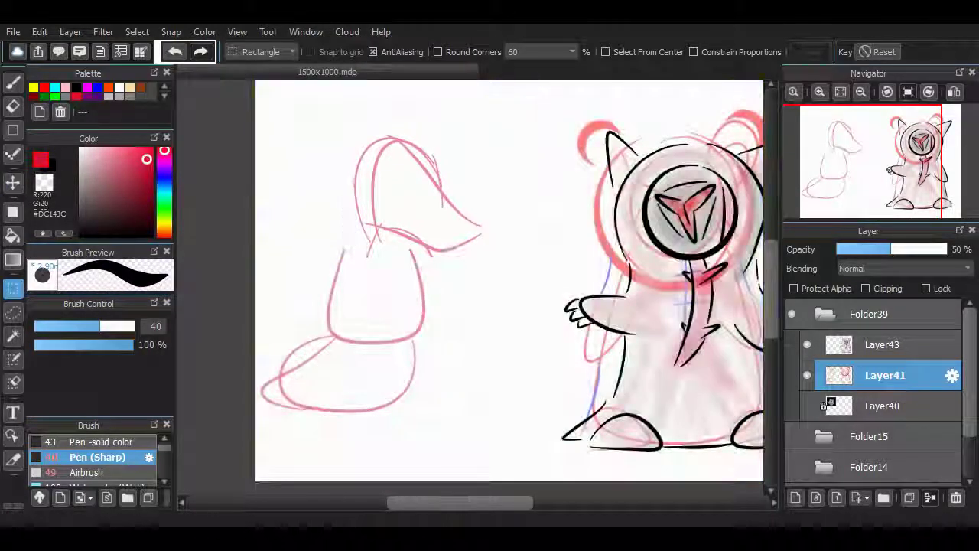
Sketch a larger rounded outline around the back and top of the beaked head, and close its underside
{"action": "key", "text": "b"}
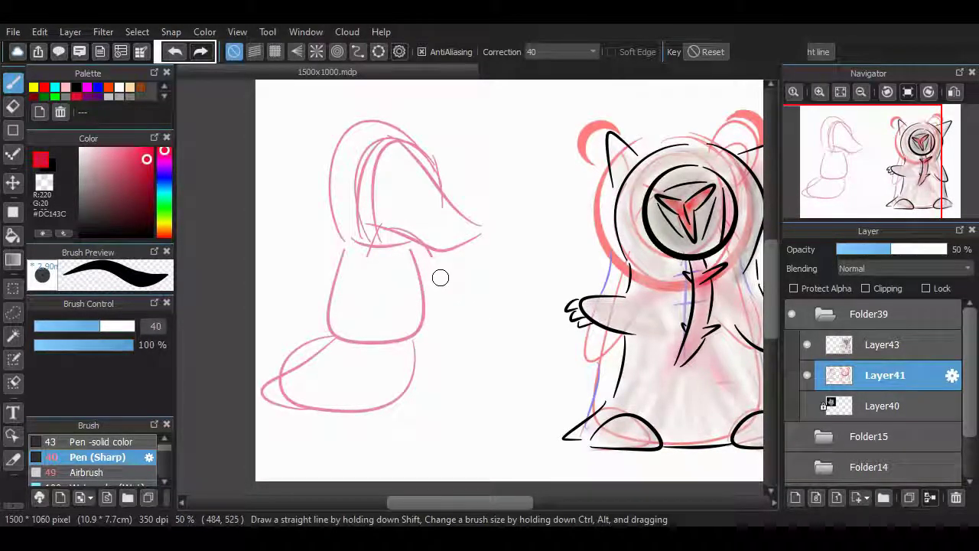
{"action": "scroll", "coordinate": [439, 276], "scroll_direction": "down", "scroll_amount": 1}
{"action": "scroll", "coordinate": [423, 264], "scroll_direction": "up", "scroll_amount": 1}
Enlarge the whole new sketch figure with Transform, and make Layer43 the active layer
{"action": "key", "text": "m"}
{"action": "mouse_move", "coordinate": [475, 104]}
{"action": "left_mouse_down"}
{"action": "mouse_move", "coordinate": [221, 415]}
{"action": "mouse_move", "coordinate": [222, 429]}
{"action": "left_mouse_up"}
{"action": "key", "text": "ctrl+t"}
{"action": "scroll", "coordinate": [535, 220], "scroll_direction": "down", "scroll_amount": 1}
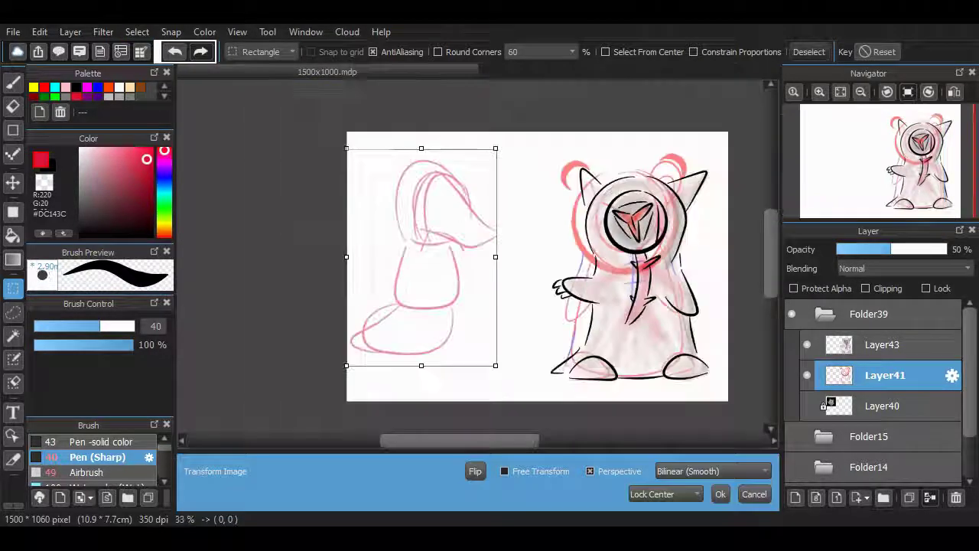
{"action": "key", "text": "Return"}
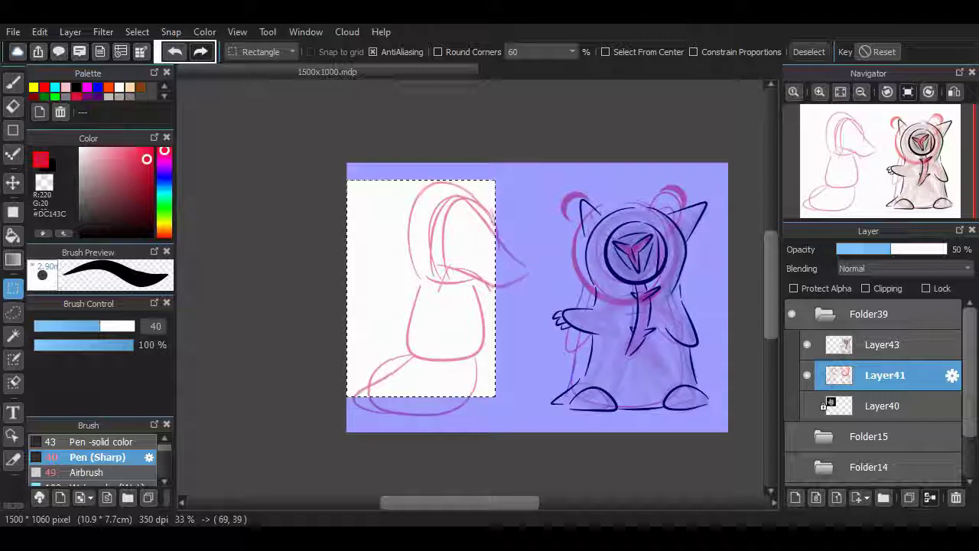
{"action": "key", "text": "ctrl+d"}
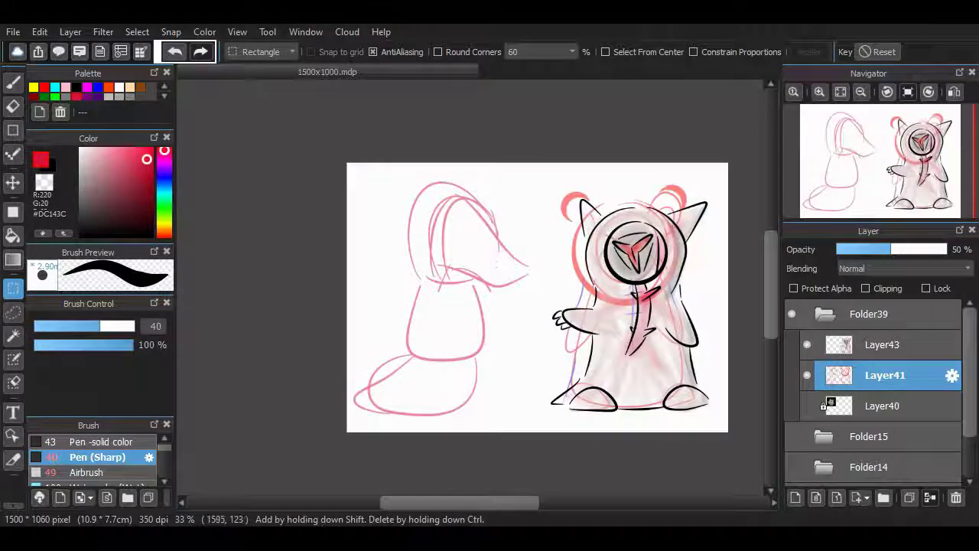
{"action": "key", "text": "ctrl+plus"}
{"action": "left_click", "coordinate": [882, 345]}
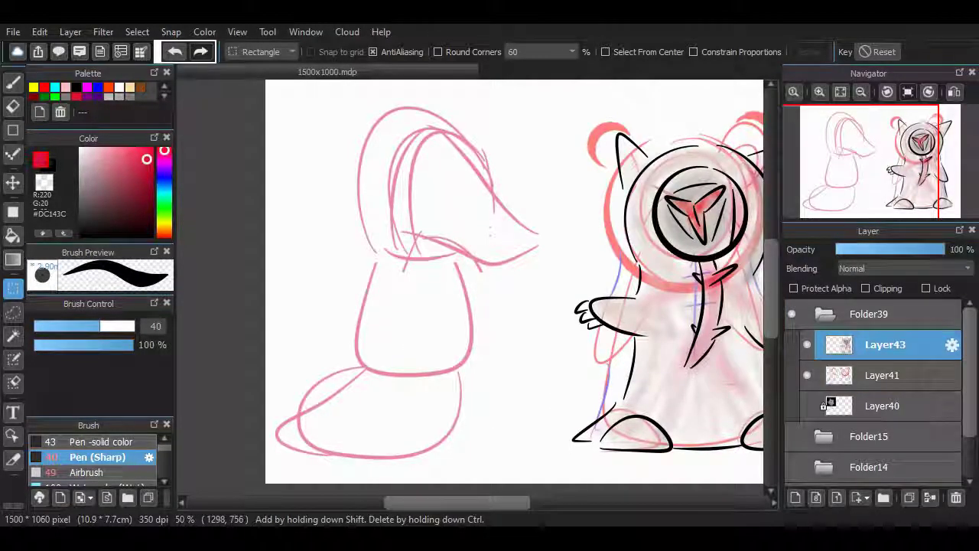
Lock Layer43, add a new layer directly above Layer41, and set the drawing colour to pure blue #0000FF
{"action": "left_click", "coordinate": [927, 288]}
{"action": "left_click", "coordinate": [886, 375]}
{"action": "left_click", "coordinate": [796, 497]}
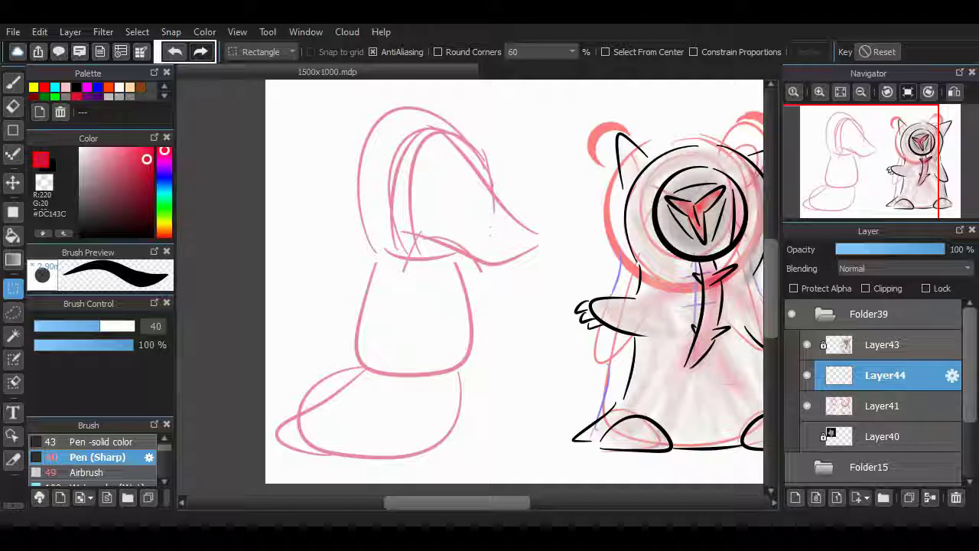
{"action": "left_click", "coordinate": [65, 86]}
{"action": "scroll", "coordinate": [474, 281], "scroll_direction": "right", "scroll_amount": 3}
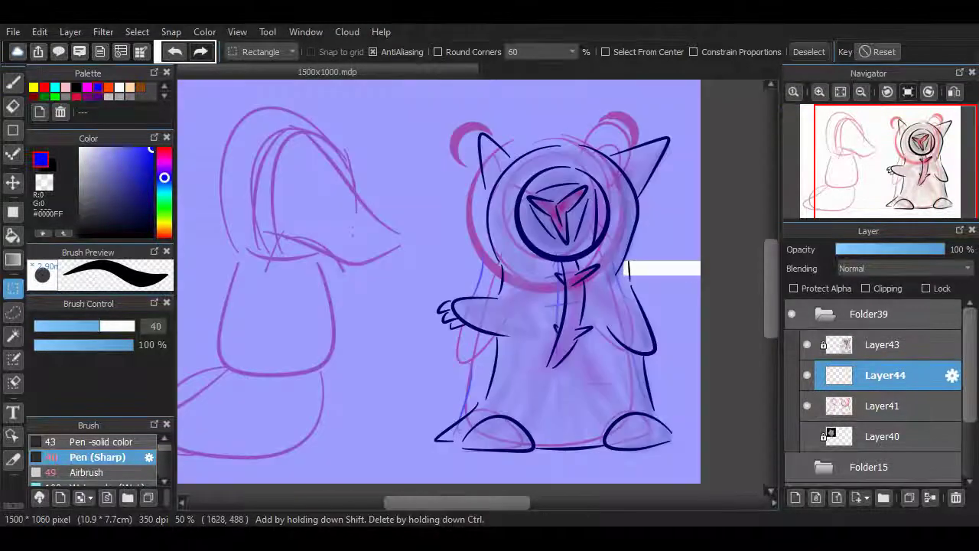
{"action": "left_click_drag", "start_coordinate": [340, 246], "coordinate": [439, 292]}
{"action": "key", "text": "ctrl+d"}
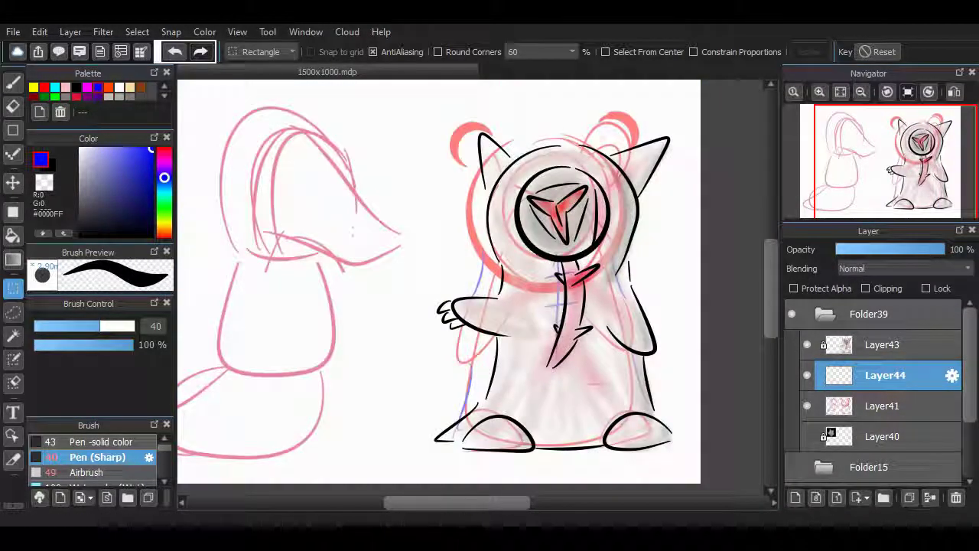
Sketch a round blue eye with curved vertical lines inside it on the beaked head
{"action": "key", "text": "b"}
{"action": "scroll", "coordinate": [562, 293], "scroll_direction": "up", "scroll_amount": 2}
{"action": "left_click", "coordinate": [819, 91]}
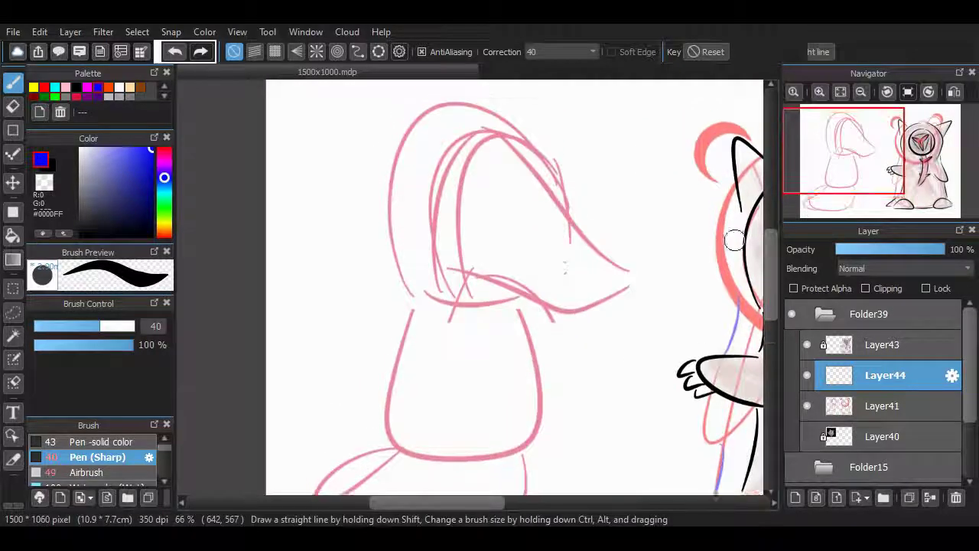
{"action": "left_click_drag", "start_coordinate": [451, 164], "coordinate": [508, 241]}
{"action": "key", "text": "ctrl+z"}
{"action": "left_click_drag", "start_coordinate": [433, 143], "coordinate": [446, 230]}
{"action": "key", "text": "ctrl+z"}
{"action": "mouse_move", "coordinate": [429, 175]}
{"action": "left_mouse_down"}
{"action": "mouse_move", "coordinate": [442, 150]}
{"action": "mouse_move", "coordinate": [468, 141]}
{"action": "mouse_move", "coordinate": [459, 145]}
{"action": "mouse_move", "coordinate": [469, 230]}
{"action": "left_mouse_up"}
{"action": "key", "text": "ctrl+z"}
{"action": "mouse_move", "coordinate": [485, 157]}
{"action": "left_mouse_down"}
{"action": "mouse_move", "coordinate": [485, 226]}
{"action": "mouse_move", "coordinate": [475, 221]}
{"action": "mouse_move", "coordinate": [480, 191]}
{"action": "mouse_move", "coordinate": [470, 223]}
{"action": "mouse_move", "coordinate": [482, 179]}
{"action": "mouse_move", "coordinate": [467, 224]}
{"action": "left_mouse_up"}
{"action": "left_click_drag", "start_coordinate": [448, 152], "coordinate": [433, 214]}
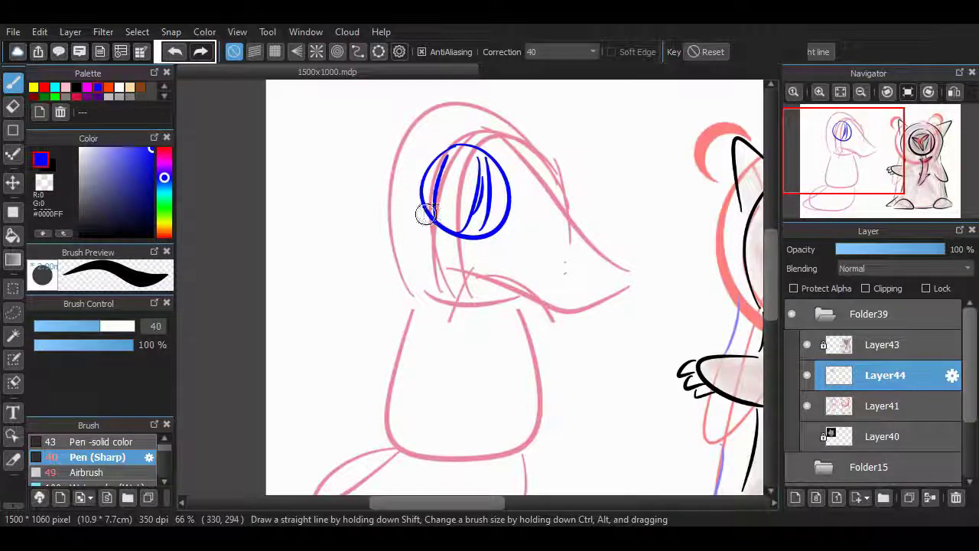
Sketch a blue pointed ear behind the eye and a long curved two-line strand hanging from the eye down over the body
{"action": "key", "text": "ctrl+z"}
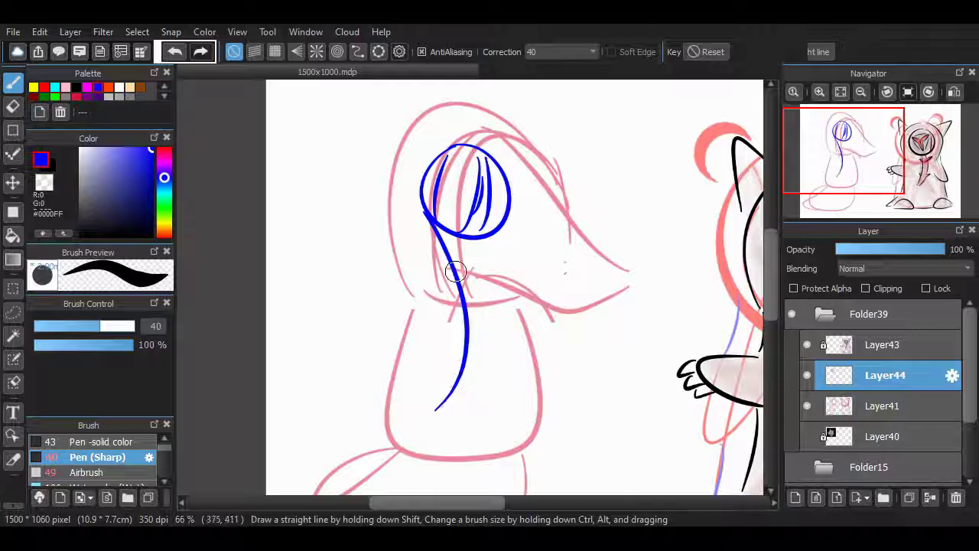
{"action": "left_click_drag", "start_coordinate": [455, 271], "coordinate": [440, 244]}
{"action": "key", "text": "ctrl+z"}
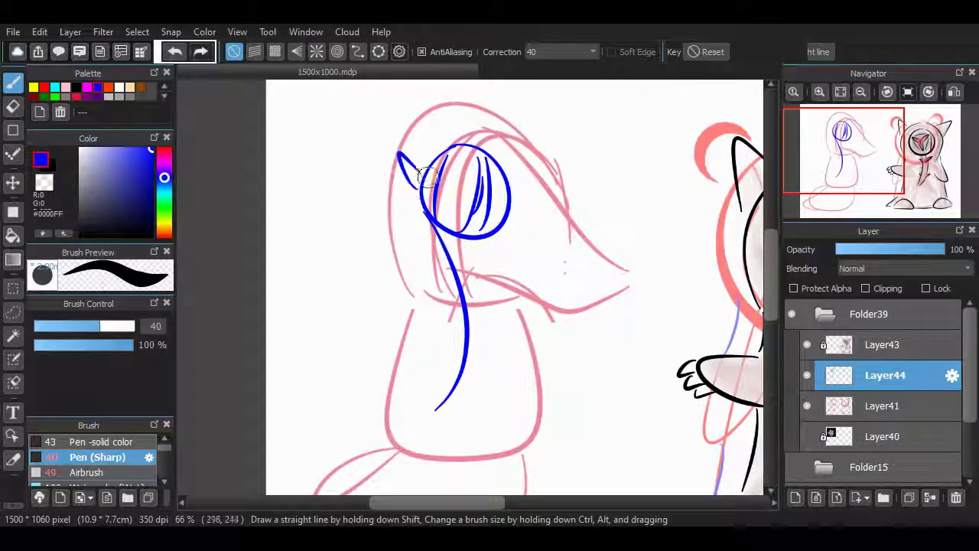
{"action": "left_click_drag", "start_coordinate": [411, 123], "coordinate": [433, 218]}
{"action": "left_click_drag", "start_coordinate": [510, 474], "coordinate": [449, 486]}
{"action": "scroll", "coordinate": [420, 217], "scroll_direction": "down", "scroll_amount": 3}
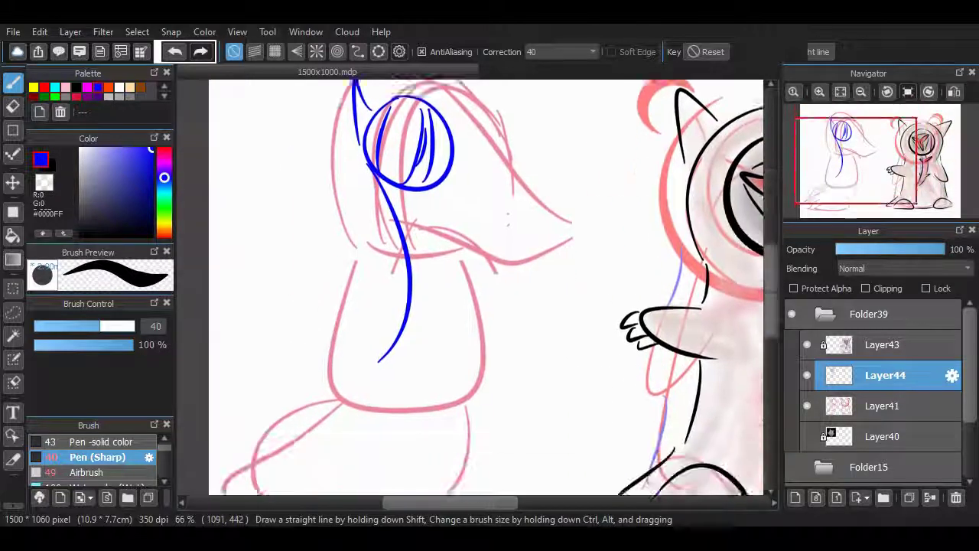
{"action": "scroll", "coordinate": [711, 301], "scroll_direction": "up", "scroll_amount": 4}
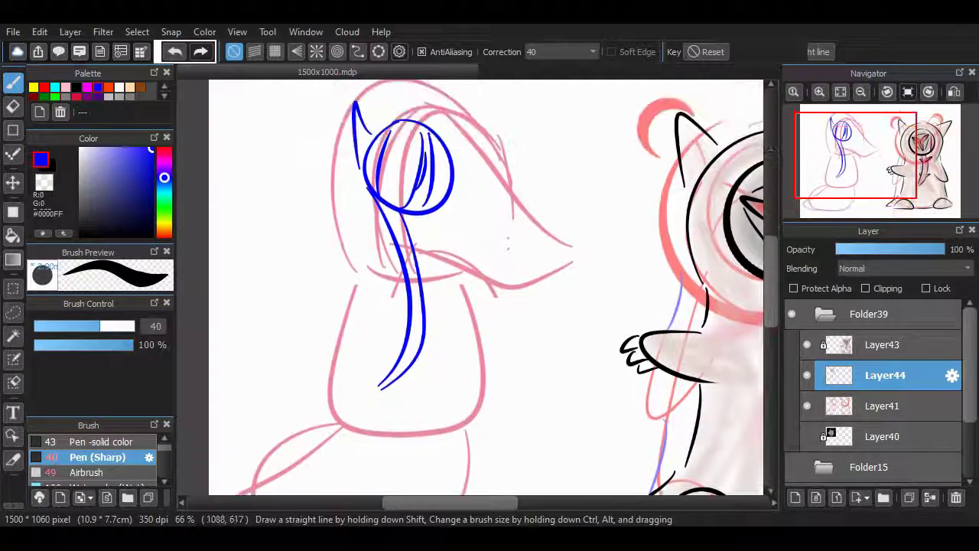
{"action": "left_click_drag", "start_coordinate": [379, 299], "coordinate": [540, 336]}
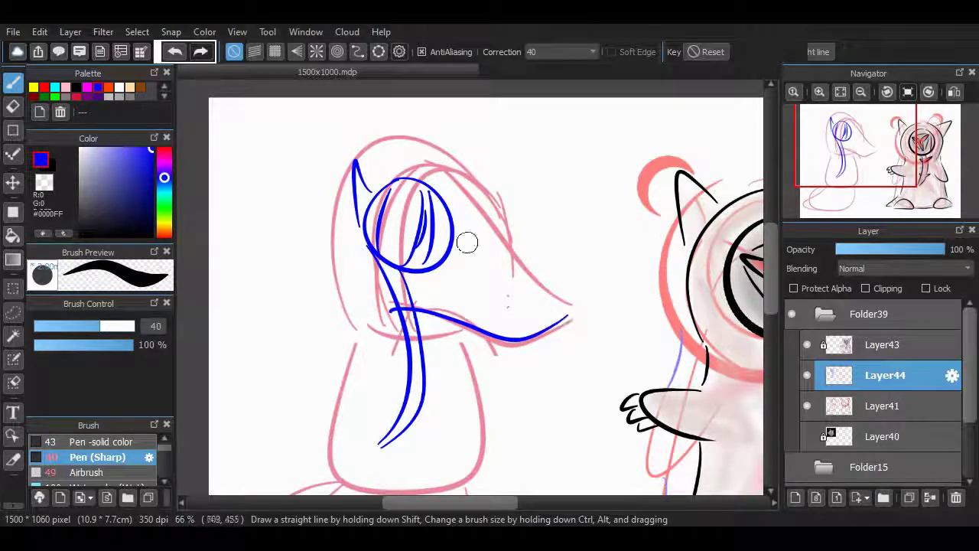
{"action": "key", "text": "ctrl+z"}
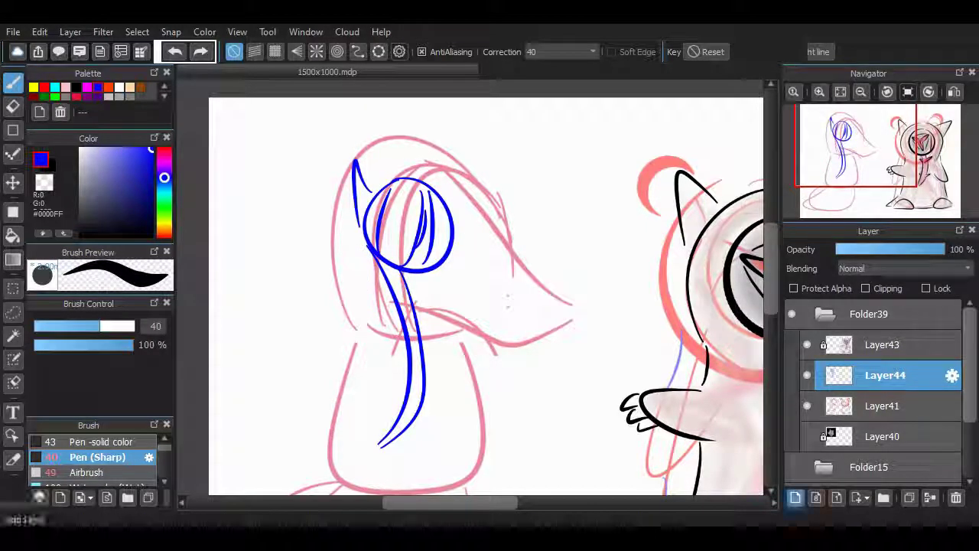
Add an empty layer above Layer44, merge Layer44 down into Layer41, lock Layer41, and set black for drawing on the new layer
{"action": "key", "text": "ctrl+shift+n"}
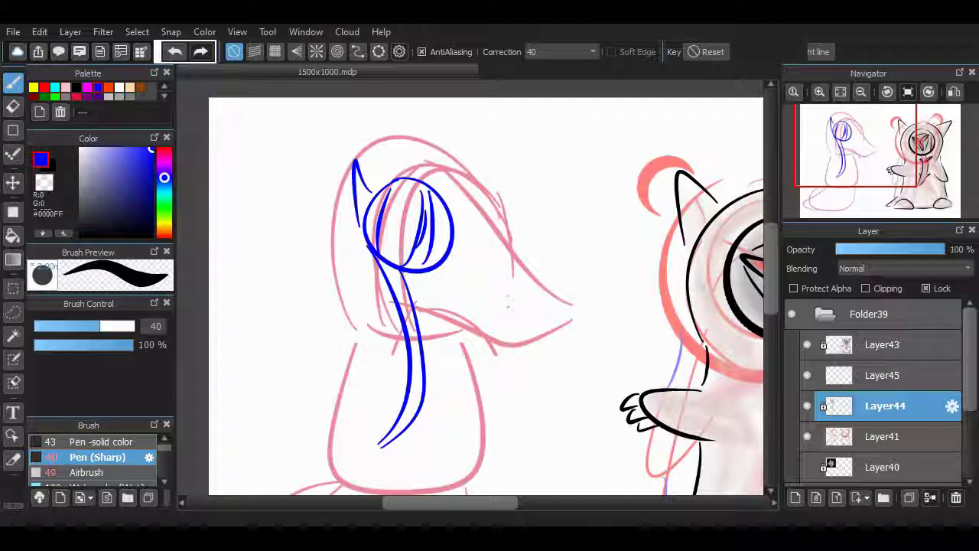
{"action": "key", "text": "ctrl+e"}
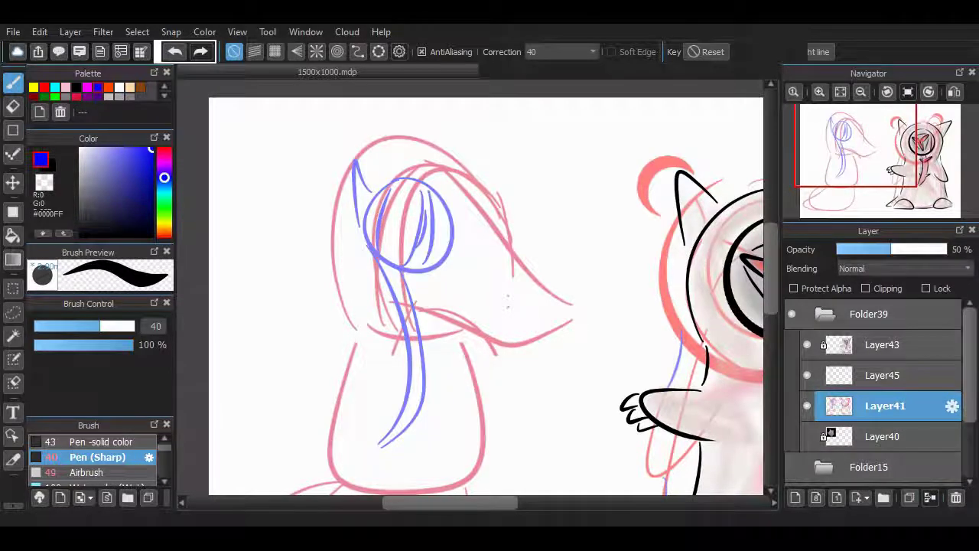
{"action": "key", "text": "Up"}
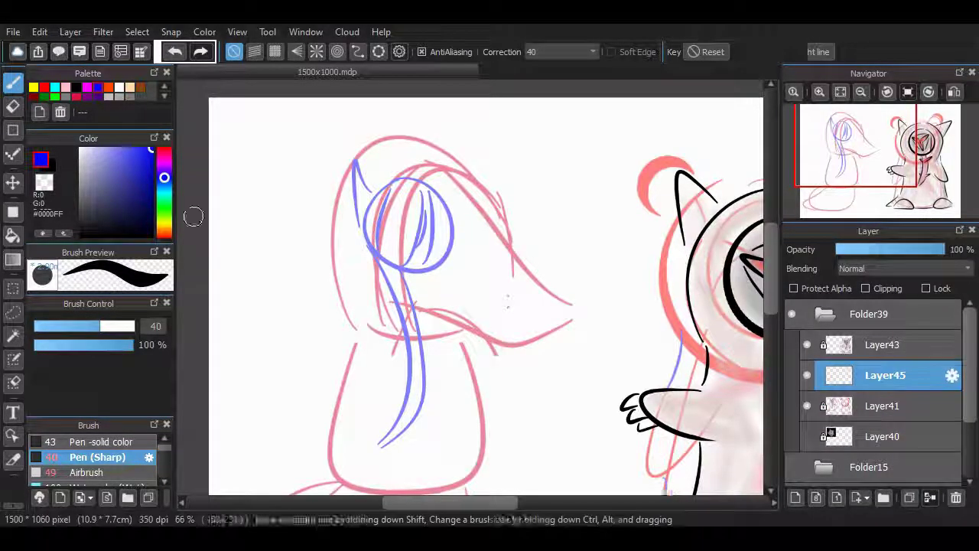
{"action": "left_click", "coordinate": [359, 264], "text": "alt"}
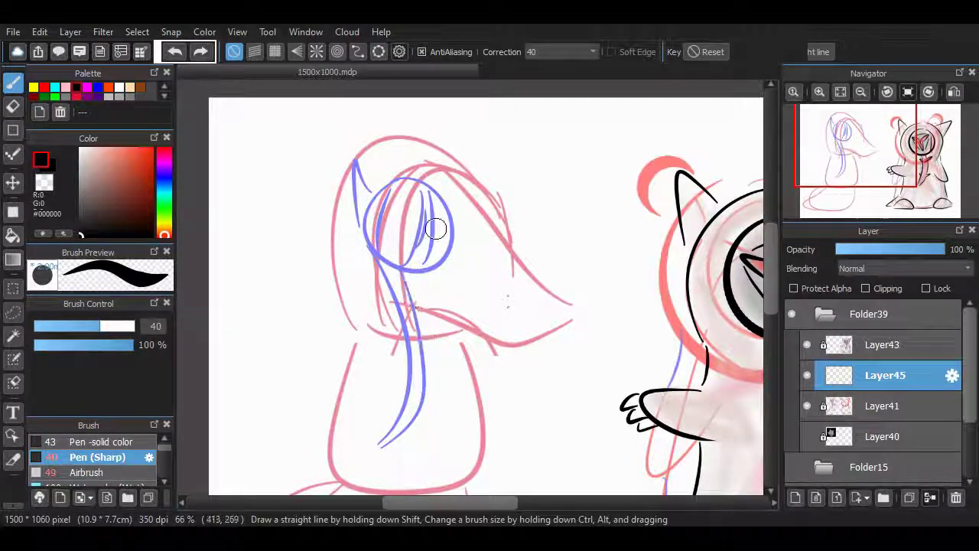
{"action": "scroll", "coordinate": [436, 229], "scroll_direction": "up", "scroll_amount": 2}
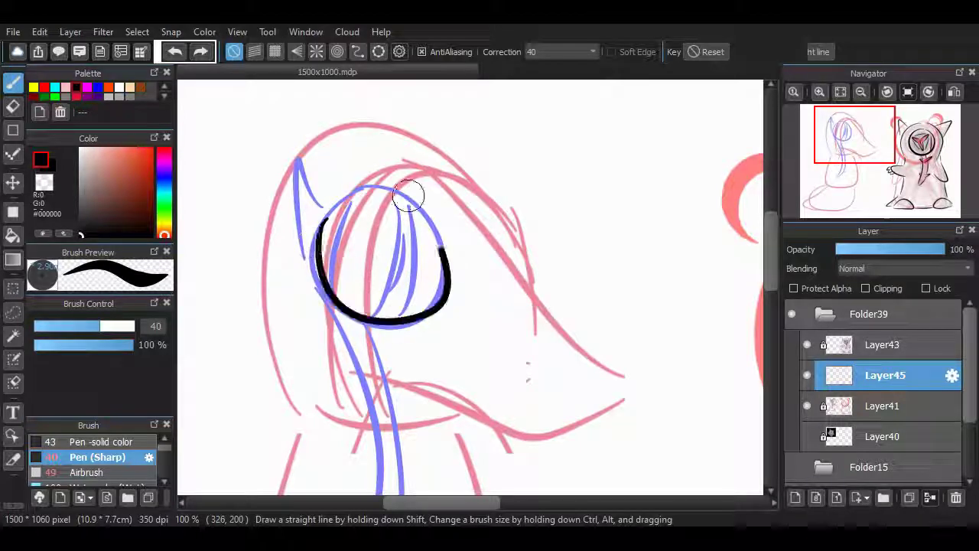
{"action": "key", "text": "ctrl+z"}
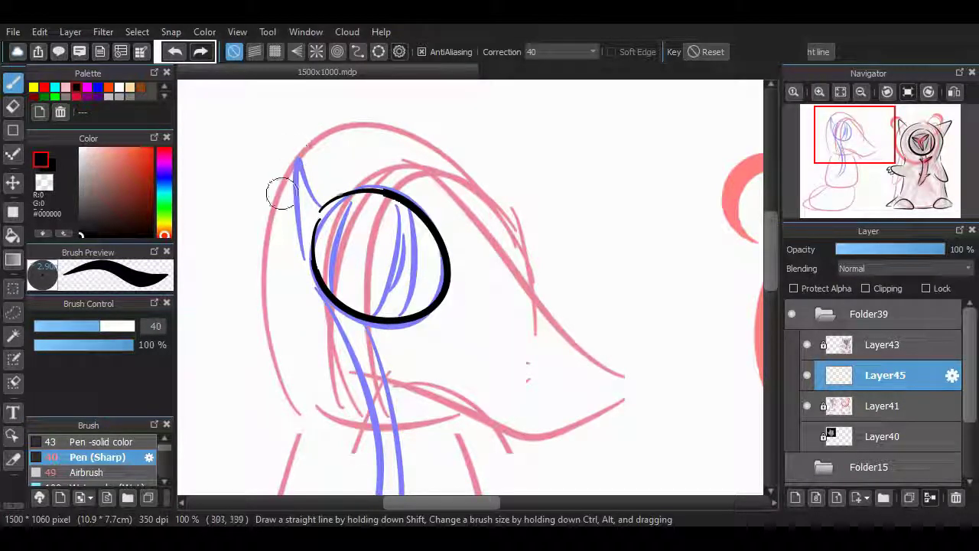
{"action": "left_click", "coordinate": [808, 436]}
{"action": "left_click", "coordinate": [808, 437]}
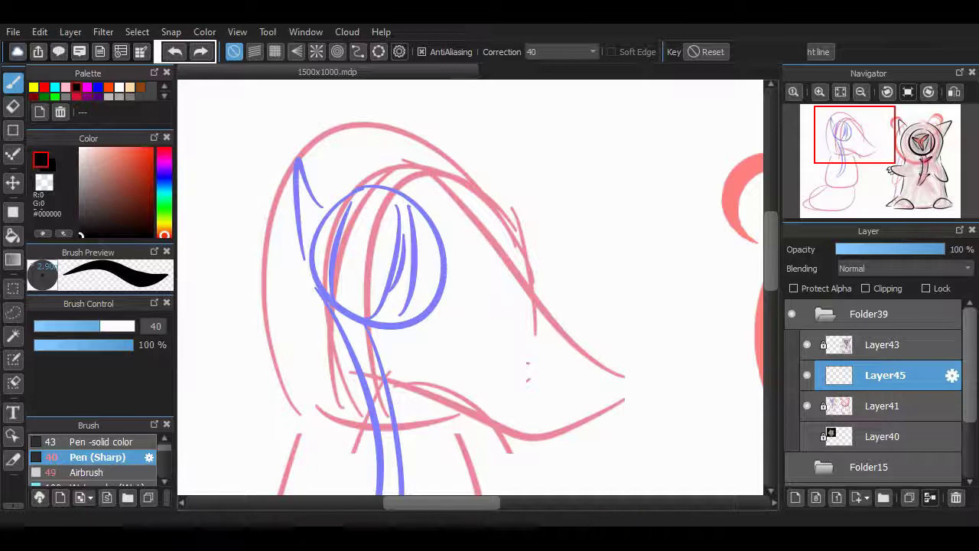
Fit an ellipse snap guide to the blue eye circle, ink the thick black ring along it, and ink the curved lines inside freehand
{"action": "left_click", "coordinate": [379, 51]}
{"action": "left_click_drag", "start_coordinate": [727, 200], "coordinate": [365, 144]}
{"action": "left_click_drag", "start_coordinate": [508, 263], "coordinate": [485, 350]}
{"action": "left_click_drag", "start_coordinate": [382, 164], "coordinate": [393, 169]}
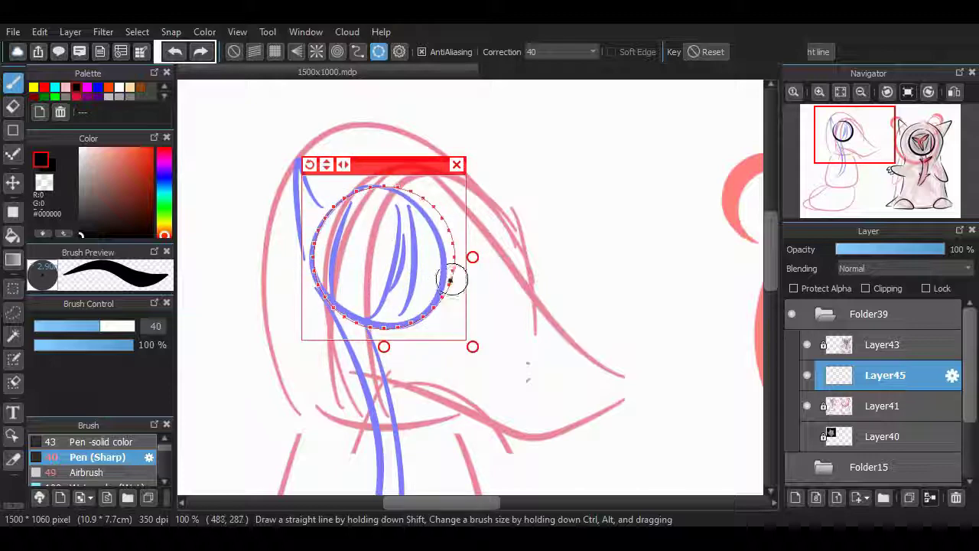
{"action": "left_click_drag", "start_coordinate": [452, 281], "coordinate": [430, 297]}
{"action": "key", "text": "Escape"}
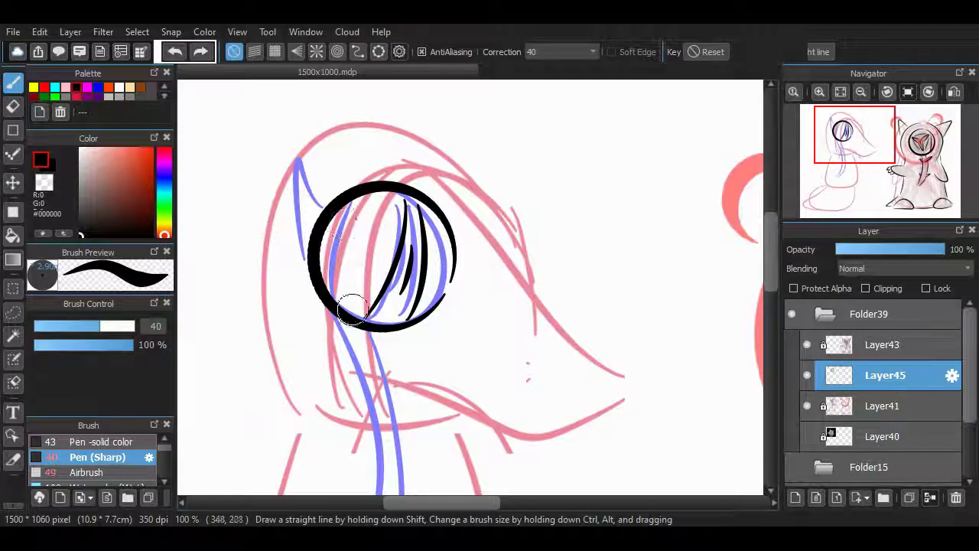
Ink the long curved two-line strand from the eye's underside to a point over the body
{"action": "scroll", "coordinate": [689, 275], "scroll_direction": "down", "scroll_amount": 3}
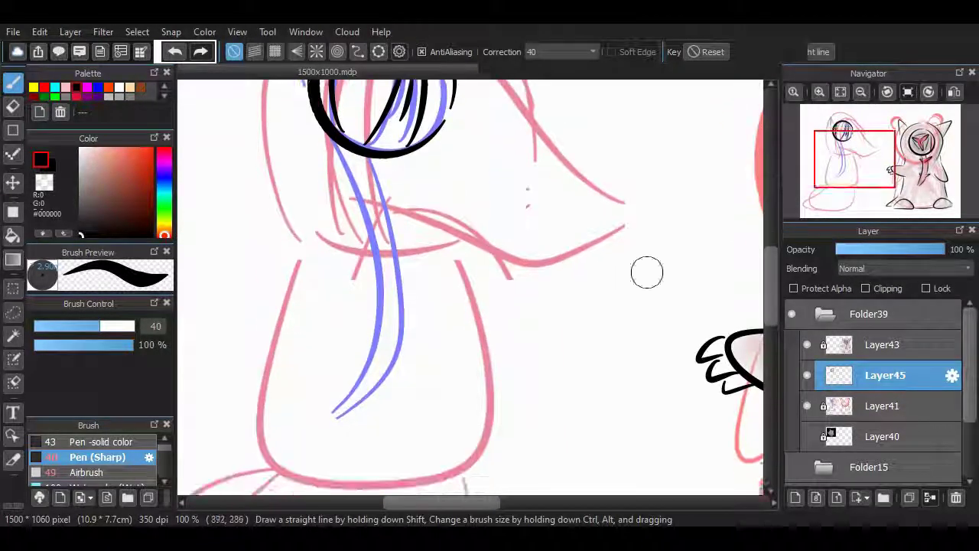
{"action": "left_click_drag", "start_coordinate": [373, 157], "coordinate": [406, 284]}
{"action": "key", "text": "ctrl+z"}
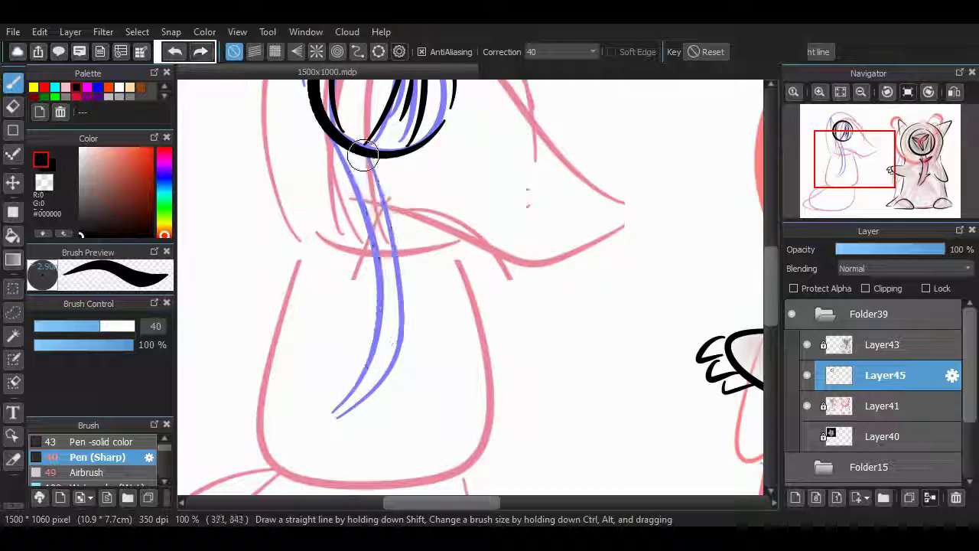
{"action": "left_click_drag", "start_coordinate": [373, 158], "coordinate": [350, 413]}
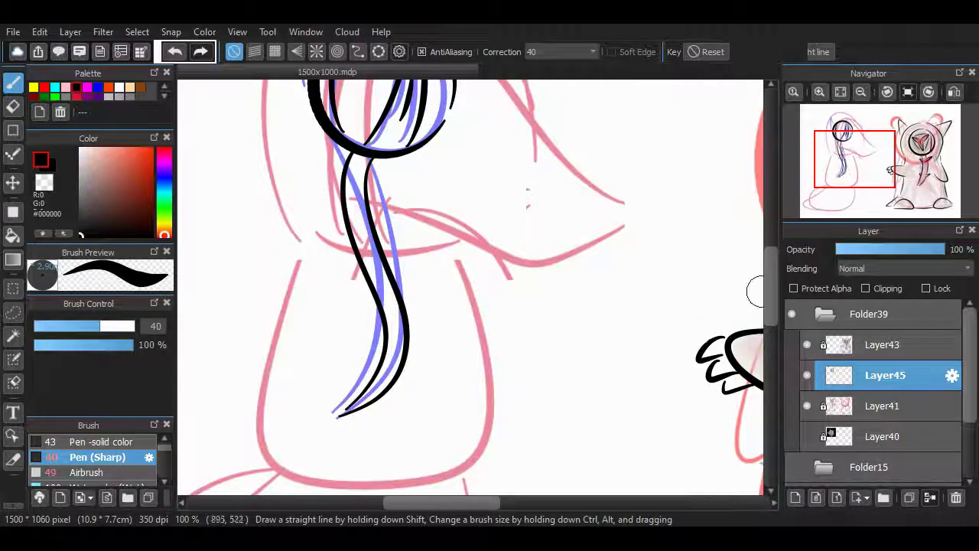
Ink a tall, curved pointed ear rising behind the eye ring
{"action": "scroll", "coordinate": [459, 252], "scroll_direction": "up", "scroll_amount": 3}
{"action": "mouse_move", "coordinate": [305, 239]}
{"action": "left_mouse_down"}
{"action": "mouse_move", "coordinate": [301, 195]}
{"action": "mouse_move", "coordinate": [337, 193]}
{"action": "left_mouse_up"}
{"action": "left_click_drag", "start_coordinate": [277, 182], "coordinate": [426, 167]}
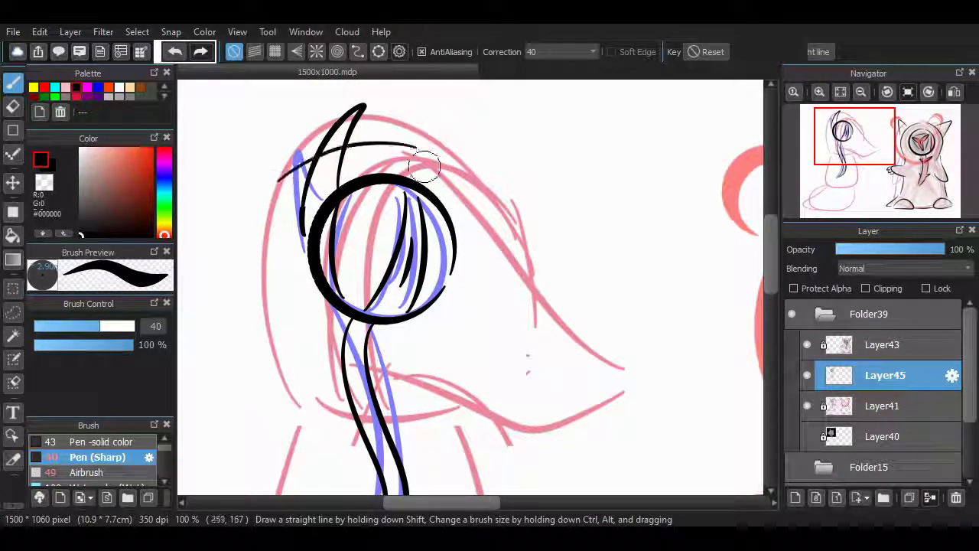
{"action": "key", "text": "ctrl+z"}
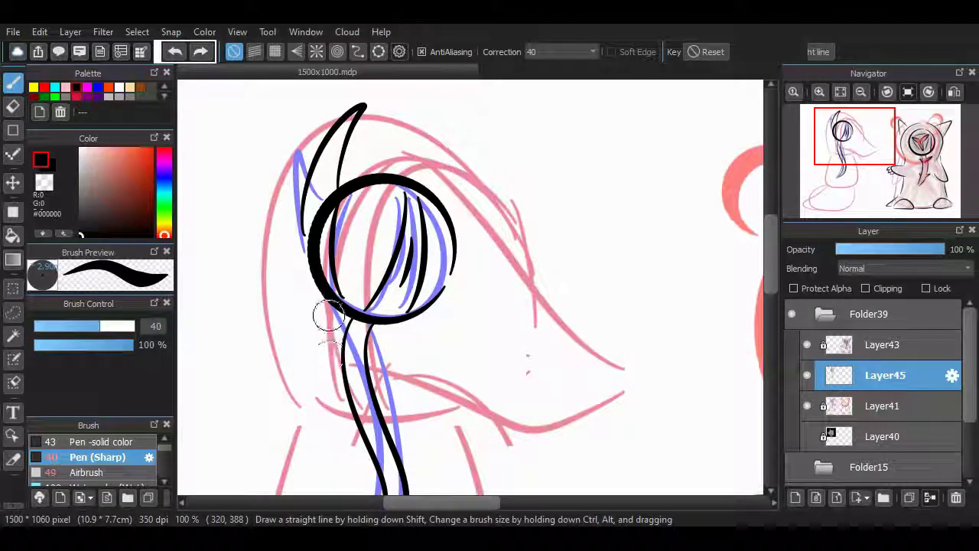
Ink the head outline with a shortened beak, its curved underside, and the rounded back of the head down to the neck
{"action": "mouse_move", "coordinate": [305, 345]}
{"action": "left_mouse_down"}
{"action": "mouse_move", "coordinate": [498, 398]}
{"action": "mouse_move", "coordinate": [515, 431]}
{"action": "mouse_move", "coordinate": [605, 392]}
{"action": "mouse_move", "coordinate": [450, 376]}
{"action": "mouse_move", "coordinate": [551, 313]}
{"action": "mouse_move", "coordinate": [394, 155]}
{"action": "left_mouse_up"}
{"action": "key", "text": "ctrl+z"}
{"action": "key", "text": "ctrl+z"}
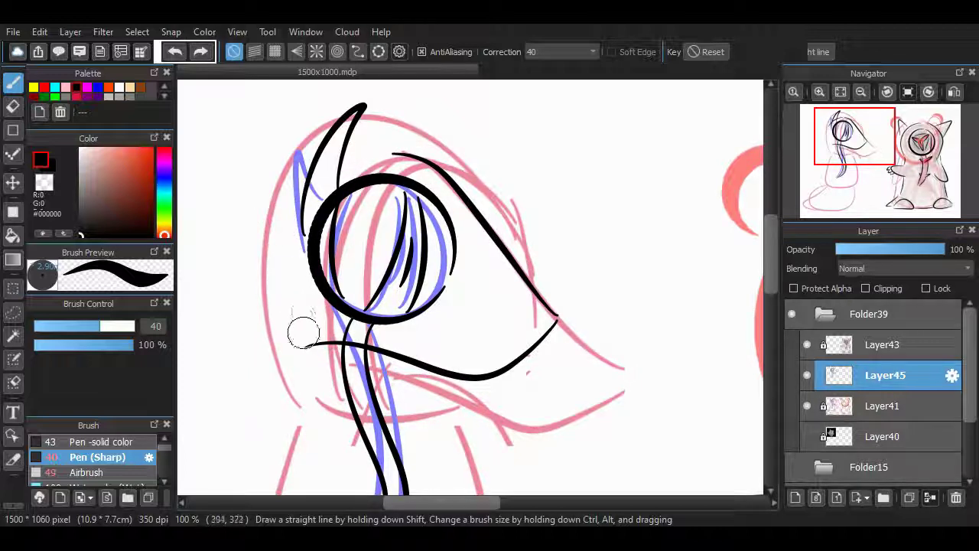
{"action": "left_click_drag", "start_coordinate": [303, 337], "coordinate": [368, 149]}
{"action": "left_click_drag", "start_coordinate": [302, 398], "coordinate": [395, 142]}
{"action": "key", "text": "ctrl+z"}
{"action": "mouse_move", "coordinate": [309, 334]}
{"action": "left_mouse_down"}
{"action": "mouse_move", "coordinate": [400, 142]}
{"action": "mouse_move", "coordinate": [307, 214]}
{"action": "mouse_move", "coordinate": [291, 360]}
{"action": "left_mouse_up"}
{"action": "key", "text": "ctrl+z"}
{"action": "key", "text": "ctrl+z"}
{"action": "left_click_drag", "start_coordinate": [285, 365], "coordinate": [304, 411]}
{"action": "left_click_drag", "start_coordinate": [295, 188], "coordinate": [287, 366]}
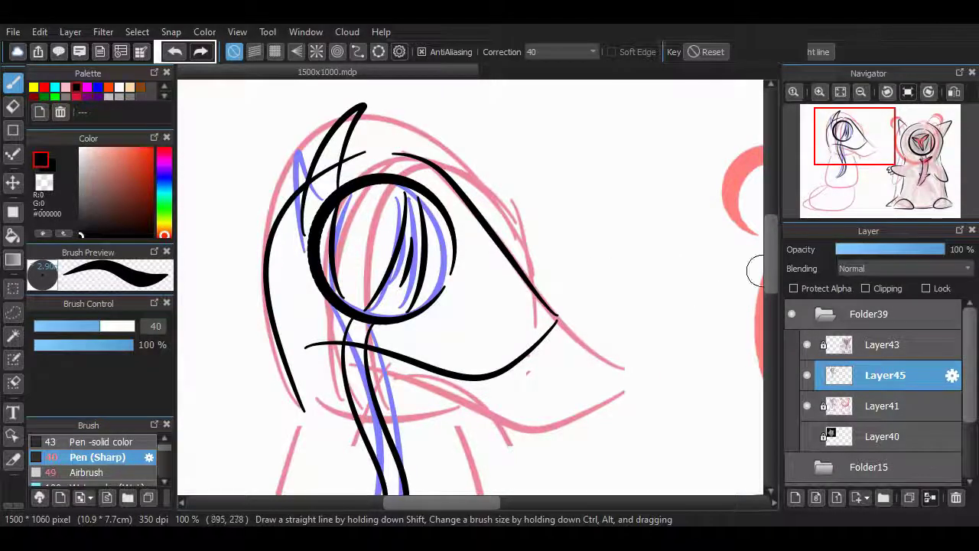
Ink the lower edge of the head with a short line up to the beak, and the outline of the egg-shaped body
{"action": "scroll", "coordinate": [551, 250], "scroll_direction": "down", "scroll_amount": 5}
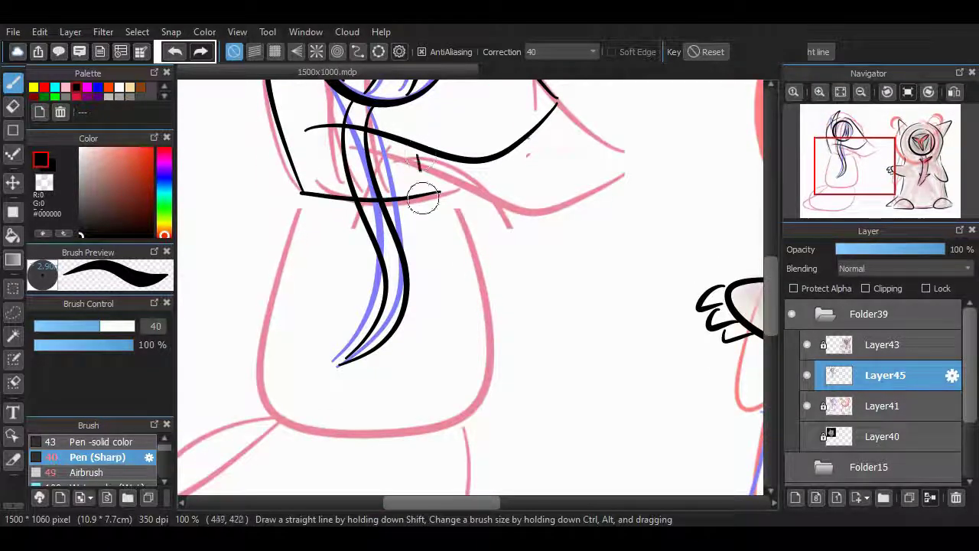
{"action": "mouse_move", "coordinate": [436, 197]}
{"action": "left_mouse_down"}
{"action": "mouse_move", "coordinate": [444, 192]}
{"action": "mouse_move", "coordinate": [270, 404]}
{"action": "left_mouse_up"}
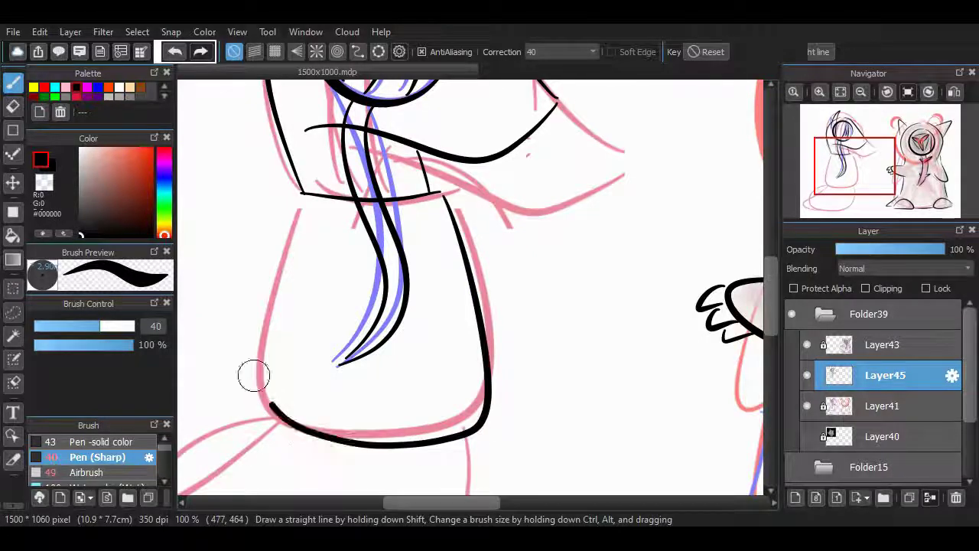
Ink the rounded base beneath the body, with a tail sweeping out behind it and a curved front edge
{"action": "scroll", "coordinate": [666, 372], "scroll_direction": "down", "scroll_amount": 3}
{"action": "scroll", "coordinate": [667, 372], "scroll_direction": "left", "scroll_amount": 3}
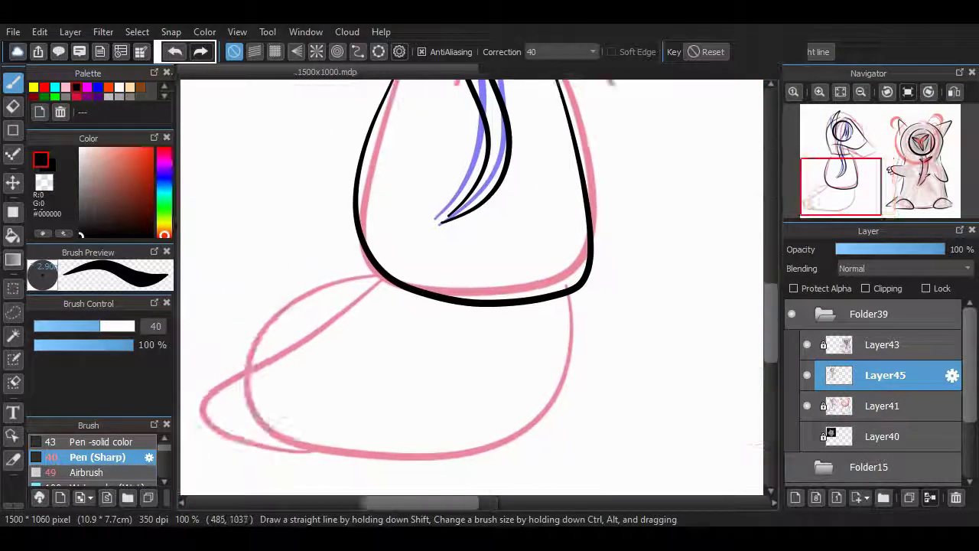
{"action": "mouse_move", "coordinate": [574, 295]}
{"action": "left_mouse_down"}
{"action": "mouse_move", "coordinate": [503, 432]}
{"action": "mouse_move", "coordinate": [196, 440]}
{"action": "left_mouse_up"}
{"action": "key", "text": "ctrl+z"}
{"action": "left_click_drag", "start_coordinate": [383, 283], "coordinate": [272, 367]}
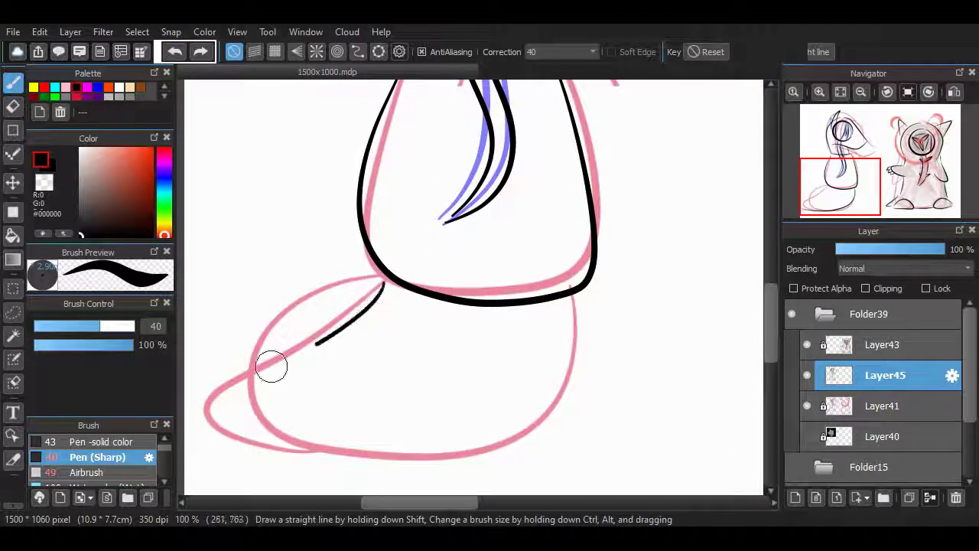
{"action": "key", "text": "ctrl+z"}
{"action": "left_click_drag", "start_coordinate": [381, 283], "coordinate": [280, 368]}
{"action": "key", "text": "ctrl+z"}
{"action": "mouse_move", "coordinate": [383, 283]}
{"action": "left_mouse_down"}
{"action": "mouse_move", "coordinate": [199, 390]}
{"action": "mouse_move", "coordinate": [391, 444]}
{"action": "mouse_move", "coordinate": [210, 381]}
{"action": "mouse_move", "coordinate": [405, 440]}
{"action": "mouse_move", "coordinate": [574, 308]}
{"action": "left_mouse_up"}
{"action": "key", "text": "ctrl+z"}
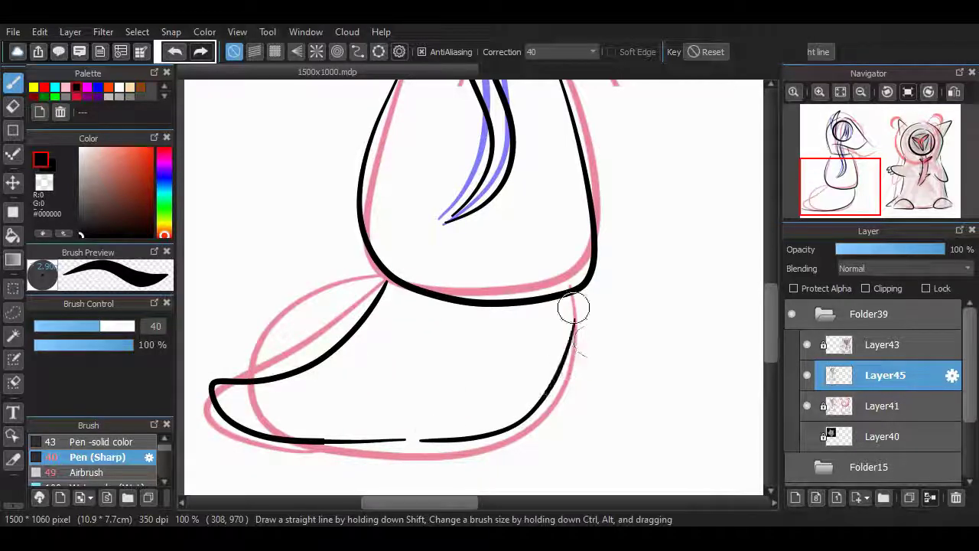
{"action": "key", "text": "ctrl+z"}
{"action": "left_click_drag", "start_coordinate": [427, 439], "coordinate": [570, 340]}
{"action": "key", "text": "ctrl+z"}
{"action": "scroll", "coordinate": [680, 365], "scroll_direction": "right", "scroll_amount": 4}
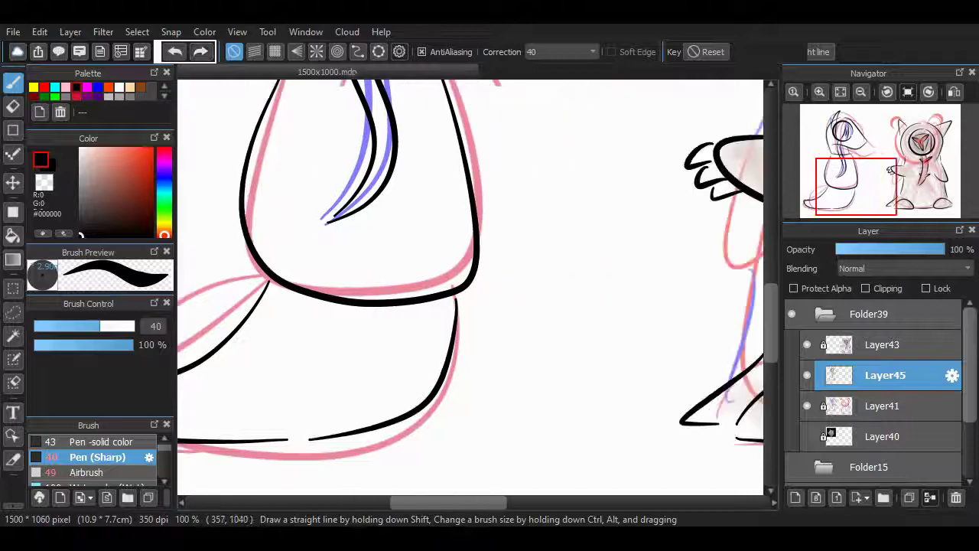
{"action": "scroll", "coordinate": [313, 430], "scroll_direction": "up", "scroll_amount": 8}
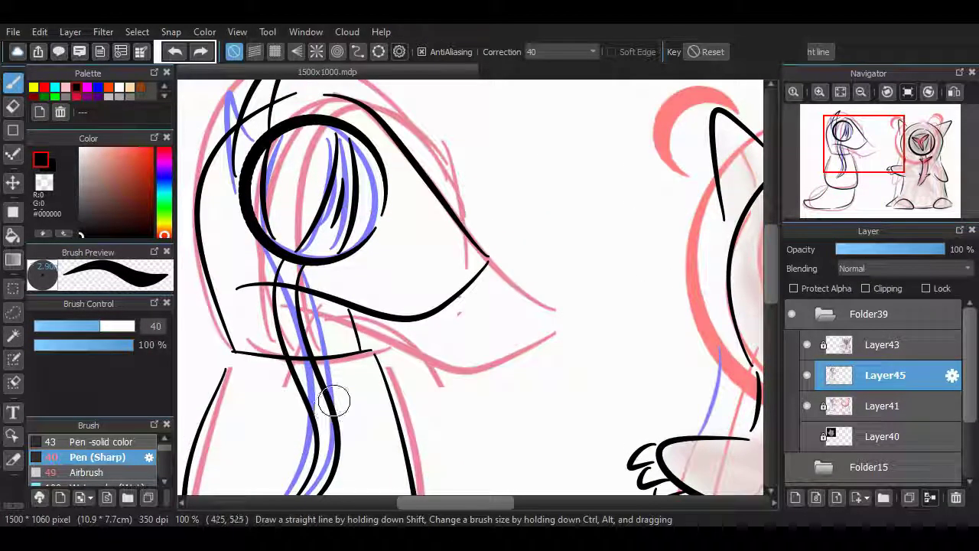
{"action": "scroll", "coordinate": [470, 463], "scroll_direction": "left", "scroll_amount": 4}
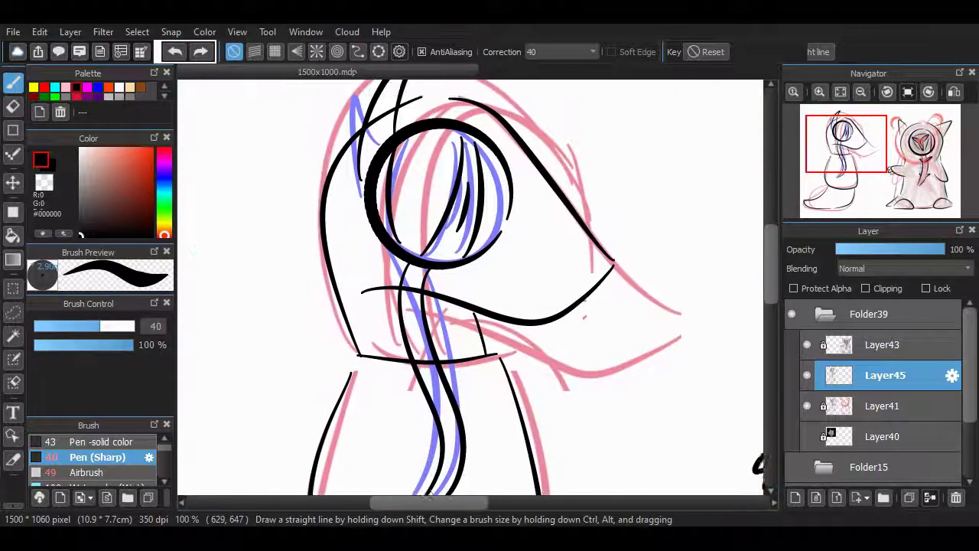
Ink two short surprise dashes in front of the beaked figure's forehead and a slanted line ending in a small circle beside the bear
{"action": "scroll", "coordinate": [586, 393], "scroll_direction": "up", "scroll_amount": 3}
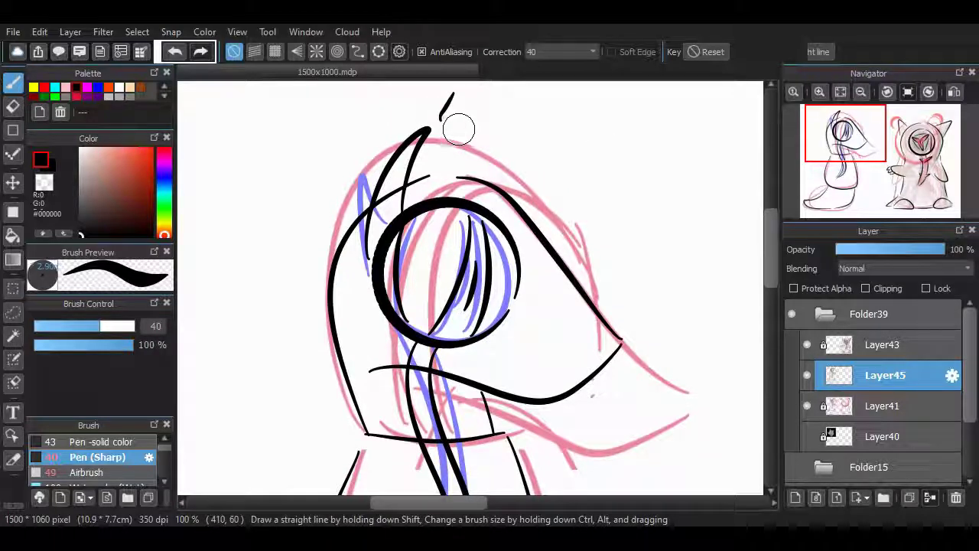
{"action": "key", "text": "ctrl+z"}
{"action": "left_click_drag", "start_coordinate": [580, 241], "coordinate": [586, 233]}
{"action": "scroll", "coordinate": [449, 477], "scroll_direction": "right", "scroll_amount": 5}
{"action": "scroll", "coordinate": [448, 476], "scroll_direction": "down", "scroll_amount": 1}
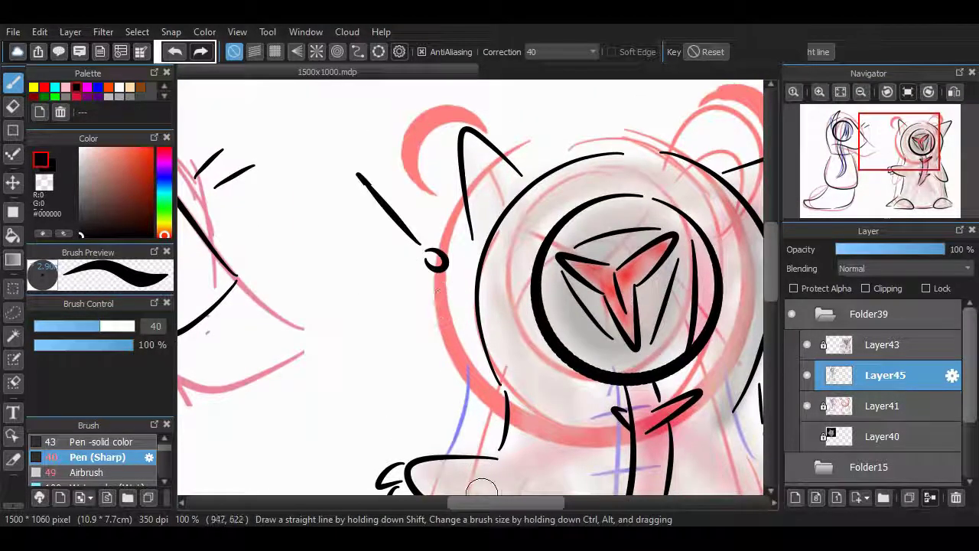
{"action": "scroll", "coordinate": [483, 490], "scroll_direction": "left", "scroll_amount": 5}
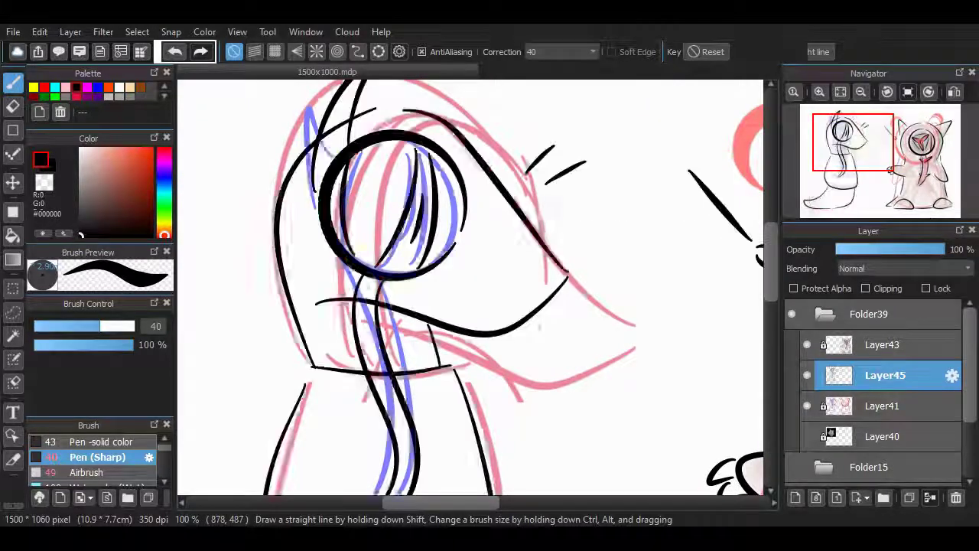
Hide the rough sketch layer and add an empty colour layer directly beneath the beaked figure's line art
{"action": "left_click", "coordinate": [807, 405]}
{"action": "scroll", "coordinate": [470, 290], "scroll_direction": "down", "scroll_amount": 5}
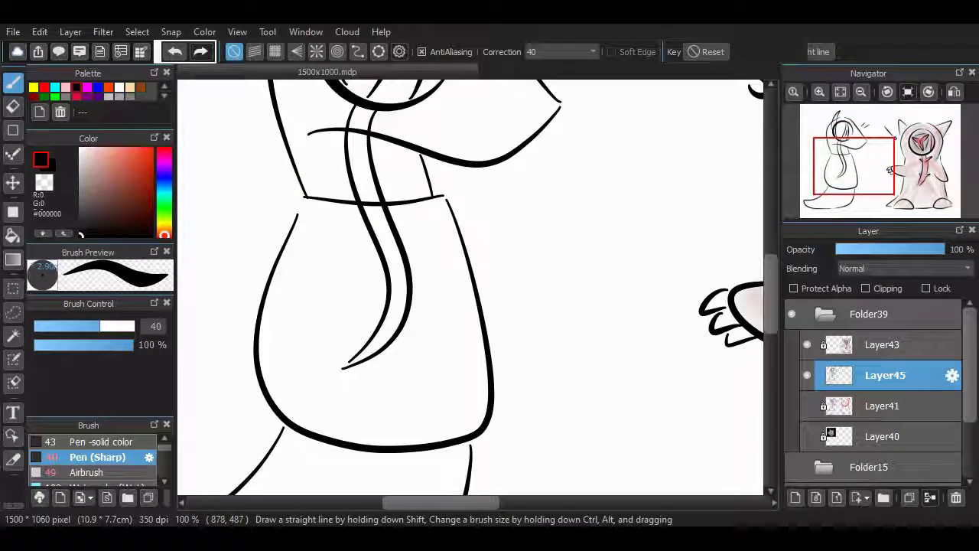
{"action": "key", "text": "ctrl+shift+n"}
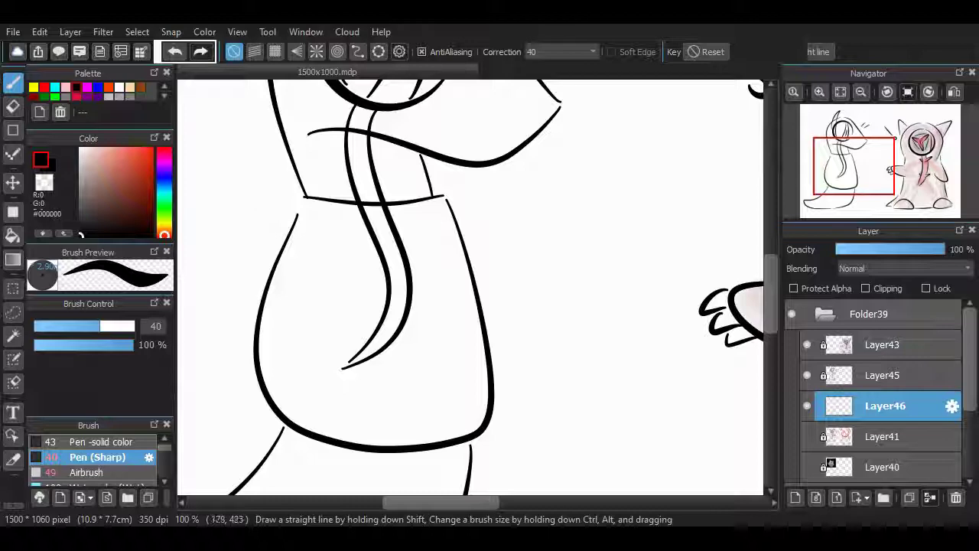
Airbrush orange-red #FF4500 along the narrow rear sliver of the eye and down the long curved strand to its tip
{"action": "left_click", "coordinate": [151, 150]}
{"action": "scroll", "coordinate": [306, 184], "scroll_direction": "up", "scroll_amount": 5}
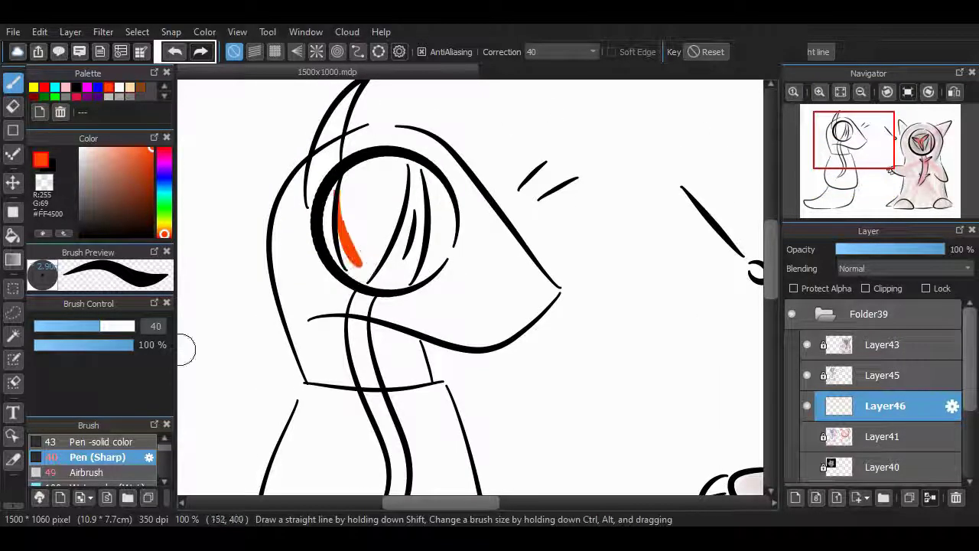
{"action": "key", "text": "ctrl+z"}
{"action": "left_click", "coordinate": [87, 472]}
{"action": "left_click_drag", "start_coordinate": [356, 260], "coordinate": [329, 218]}
{"action": "mouse_move", "coordinate": [360, 268]}
{"action": "left_mouse_down"}
{"action": "mouse_move", "coordinate": [361, 337]}
{"action": "mouse_move", "coordinate": [387, 424]}
{"action": "left_mouse_up"}
{"action": "scroll", "coordinate": [393, 293], "scroll_direction": "down", "scroll_amount": 3}
{"action": "left_click_drag", "start_coordinate": [393, 293], "coordinate": [360, 411]}
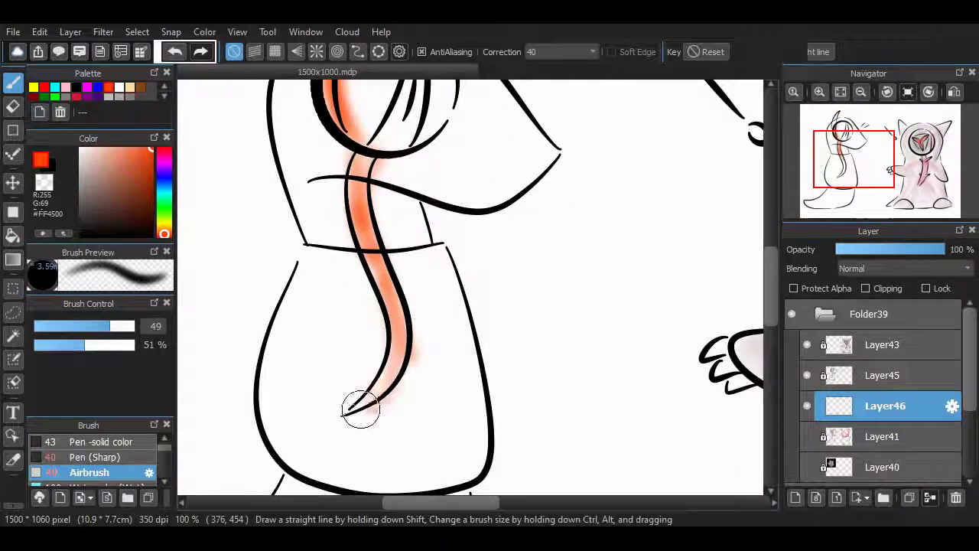
{"action": "scroll", "coordinate": [754, 277], "scroll_direction": "up", "scroll_amount": 4}
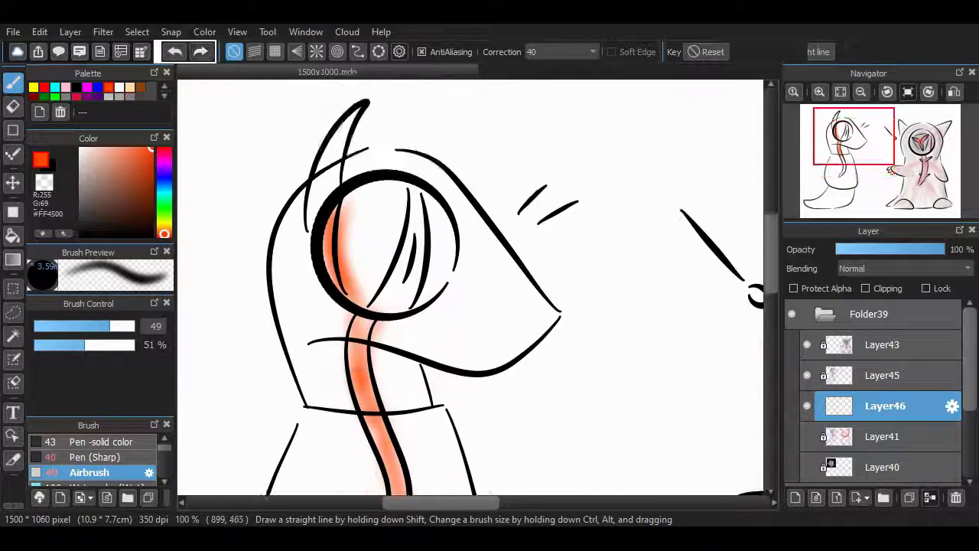
{"action": "left_click", "coordinate": [164, 223]}
{"action": "left_click_drag", "start_coordinate": [399, 214], "coordinate": [382, 310]}
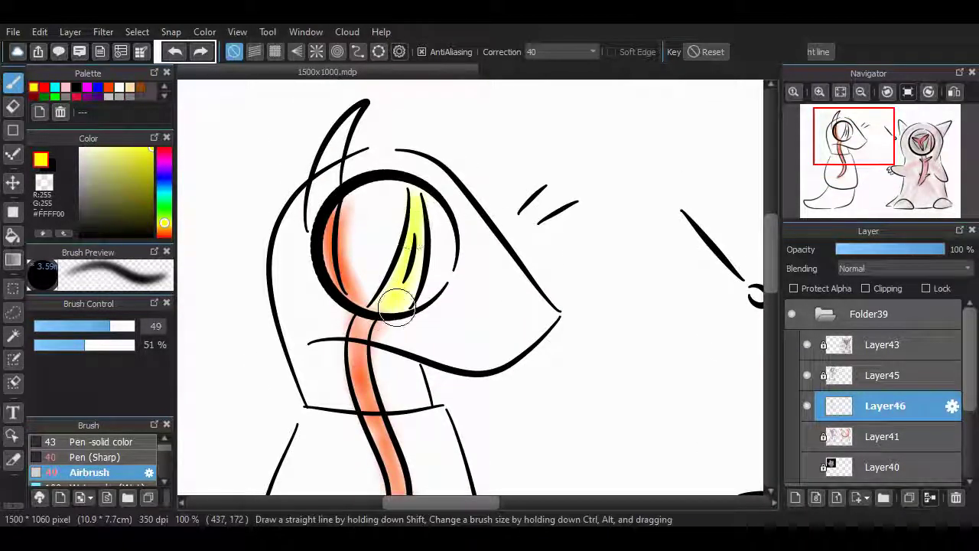
{"action": "key", "text": "ctrl+z"}
Airbrush the eye and pointed ear in light grey #C0C0C0, and colour the slit pupil yellow #FFFF00
{"action": "left_click", "coordinate": [361, 205], "text": "alt"}
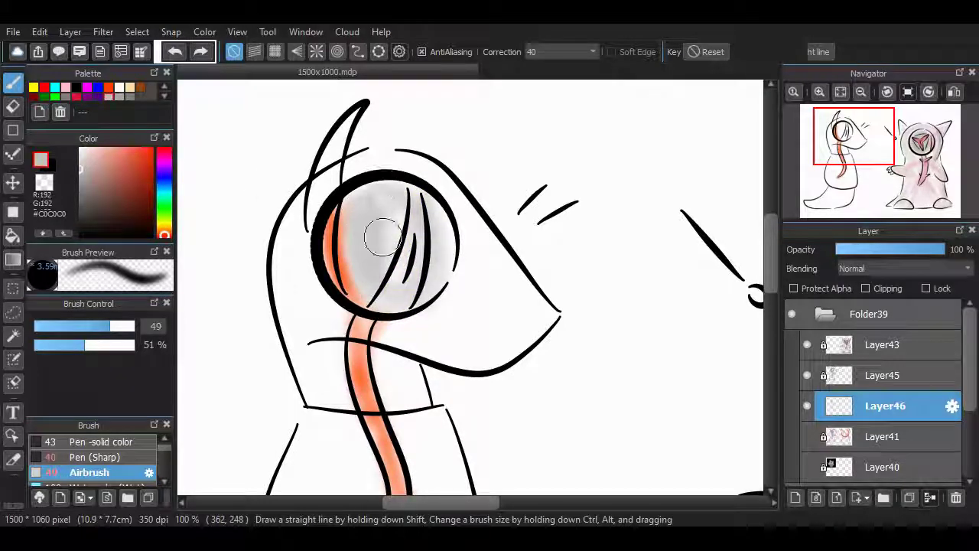
{"action": "left_click", "coordinate": [414, 240], "text": "alt"}
{"action": "left_click", "coordinate": [367, 192], "text": "alt"}
{"action": "mouse_move", "coordinate": [364, 164]}
{"action": "left_mouse_down"}
{"action": "mouse_move", "coordinate": [358, 114]}
{"action": "mouse_move", "coordinate": [342, 121]}
{"action": "mouse_move", "coordinate": [330, 216]}
{"action": "left_mouse_up"}
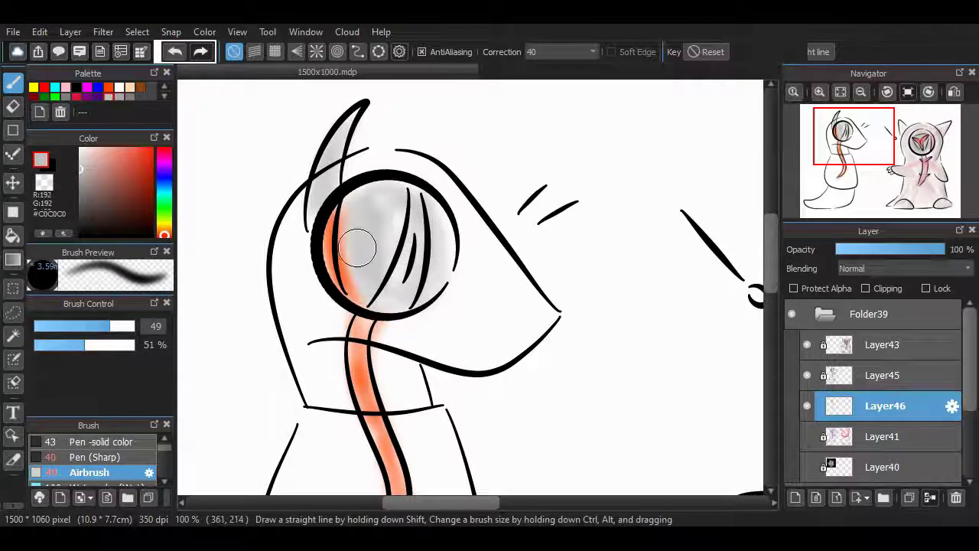
{"action": "mouse_move", "coordinate": [357, 246]}
{"action": "left_mouse_down"}
{"action": "mouse_move", "coordinate": [355, 182]}
{"action": "mouse_move", "coordinate": [402, 222]}
{"action": "mouse_move", "coordinate": [396, 289]}
{"action": "mouse_move", "coordinate": [424, 255]}
{"action": "mouse_move", "coordinate": [361, 202]}
{"action": "mouse_move", "coordinate": [378, 295]}
{"action": "mouse_move", "coordinate": [417, 194]}
{"action": "mouse_move", "coordinate": [402, 272]}
{"action": "left_mouse_up"}
{"action": "left_click", "coordinate": [43, 87]}
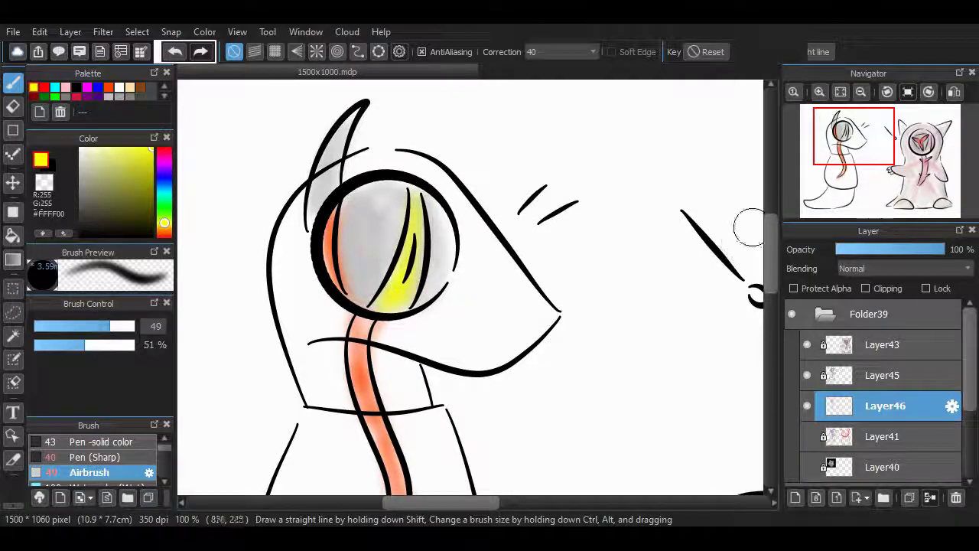
Examine the bear's airbrushed colouring and compare it with the beaked figure
{"action": "scroll", "coordinate": [414, 306], "scroll_direction": "down", "scroll_amount": 5}
{"action": "scroll", "coordinate": [448, 475], "scroll_direction": "up", "scroll_amount": 5}
{"action": "left_click_drag", "start_coordinate": [449, 474], "coordinate": [131, 398]}
{"action": "left_click_drag", "start_coordinate": [459, 306], "coordinate": [367, 306]}
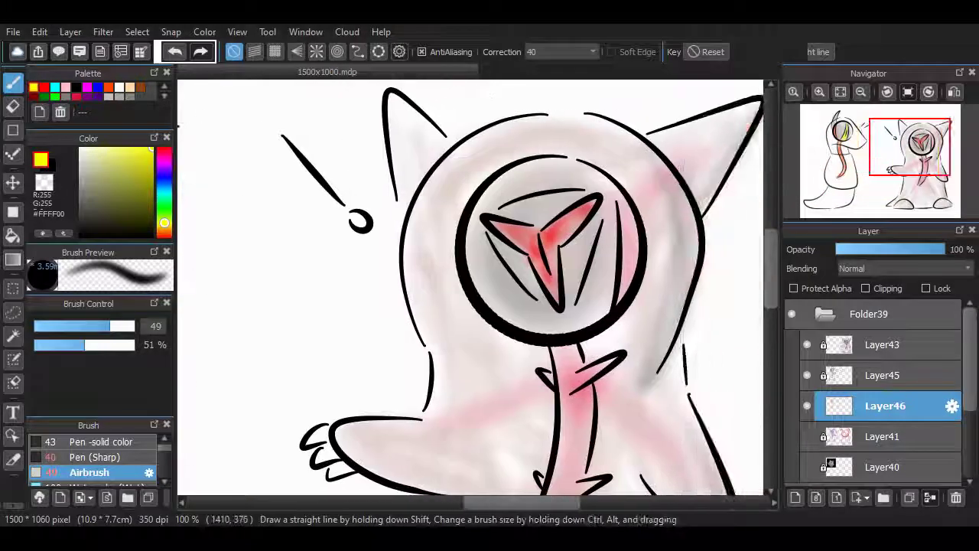
{"action": "scroll", "coordinate": [471, 287], "scroll_direction": "down", "scroll_amount": 5}
{"action": "scroll", "coordinate": [471, 287], "scroll_direction": "up", "scroll_amount": 5}
{"action": "left_click_drag", "start_coordinate": [306, 306], "coordinate": [631, 322]}
{"action": "left_click_drag", "start_coordinate": [868, 144], "coordinate": [850, 155]}
Airbrush faint orange-red #FF4500 streaks over the beaked figure's tail base, body, back of the head and beak
{"action": "left_click", "coordinate": [165, 234]}
{"action": "scroll", "coordinate": [426, 274], "scroll_direction": "down", "scroll_amount": 3}
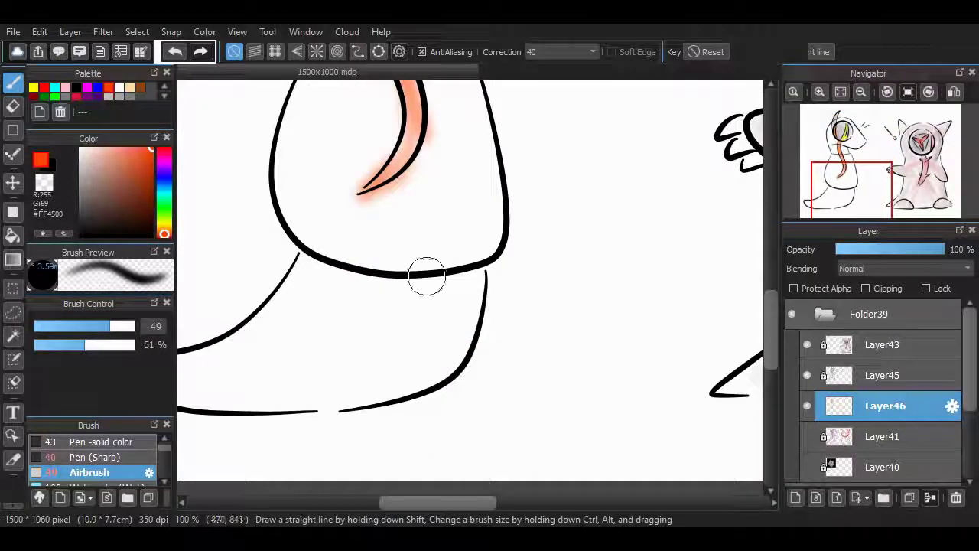
{"action": "mouse_move", "coordinate": [354, 195]}
{"action": "left_mouse_down"}
{"action": "mouse_move", "coordinate": [360, 354]}
{"action": "mouse_move", "coordinate": [252, 372]}
{"action": "left_mouse_up"}
{"action": "key", "text": "ctrl+z"}
{"action": "left_click_drag", "start_coordinate": [394, 196], "coordinate": [218, 375]}
{"action": "key", "text": "ctrl+z"}
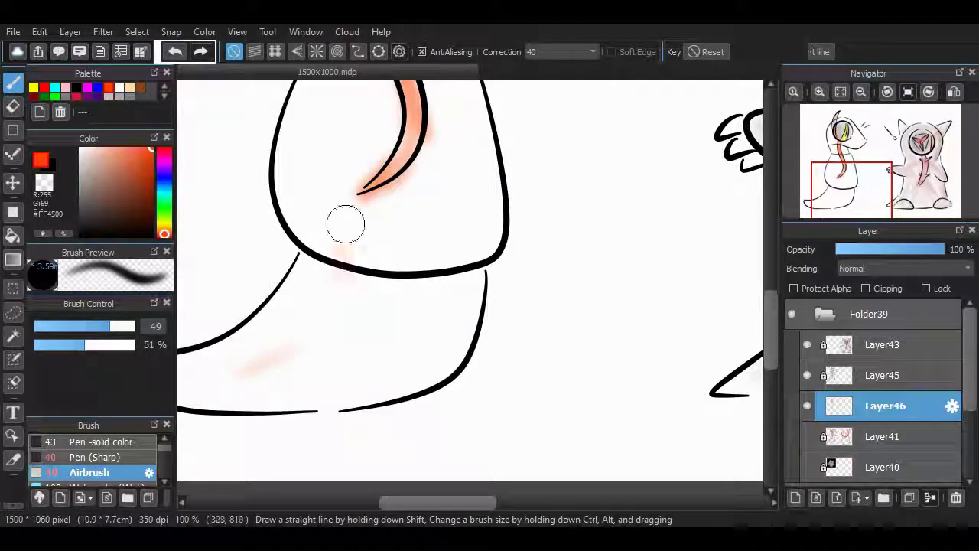
{"action": "left_click_drag", "start_coordinate": [343, 264], "coordinate": [334, 99]}
{"action": "scroll", "coordinate": [649, 255], "scroll_direction": "up", "scroll_amount": 3}
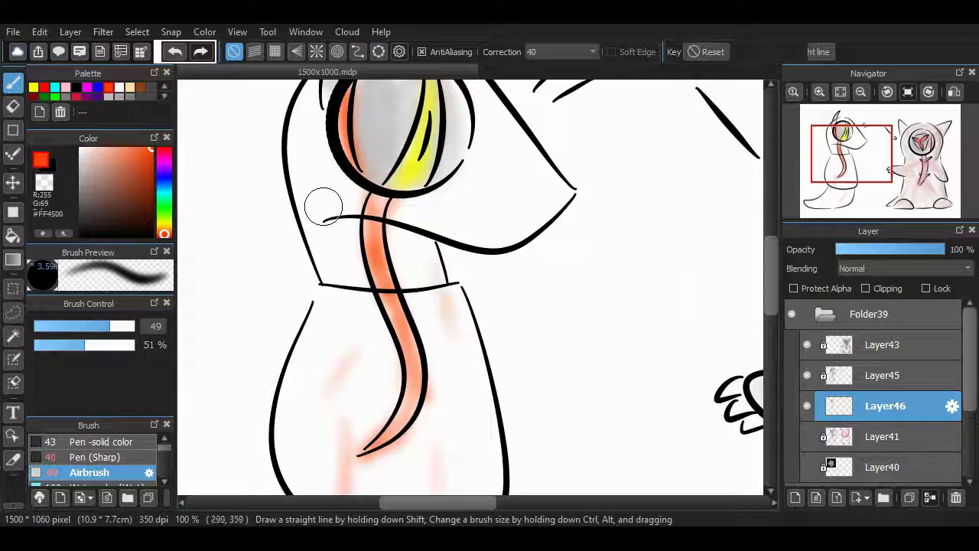
{"action": "mouse_move", "coordinate": [437, 218]}
{"action": "left_mouse_down"}
{"action": "mouse_move", "coordinate": [520, 166]}
{"action": "mouse_move", "coordinate": [532, 138]}
{"action": "left_mouse_up"}
{"action": "scroll", "coordinate": [612, 267], "scroll_direction": "up", "scroll_amount": 1}
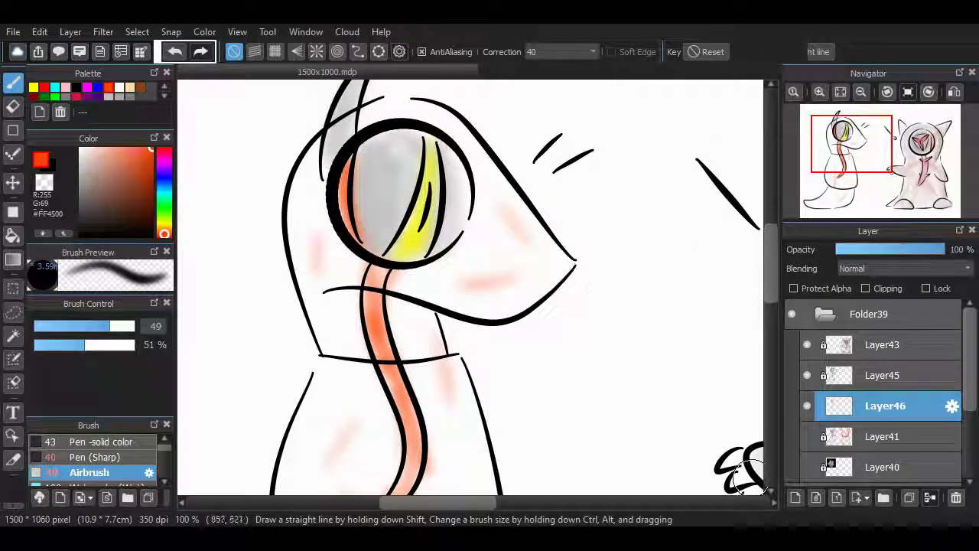
On a new layer above the colours, airbrush the head, beak and neck in dark grey #575757, with brush size 74 and 72% opacity
{"action": "key", "text": "ctrl+shift+n"}
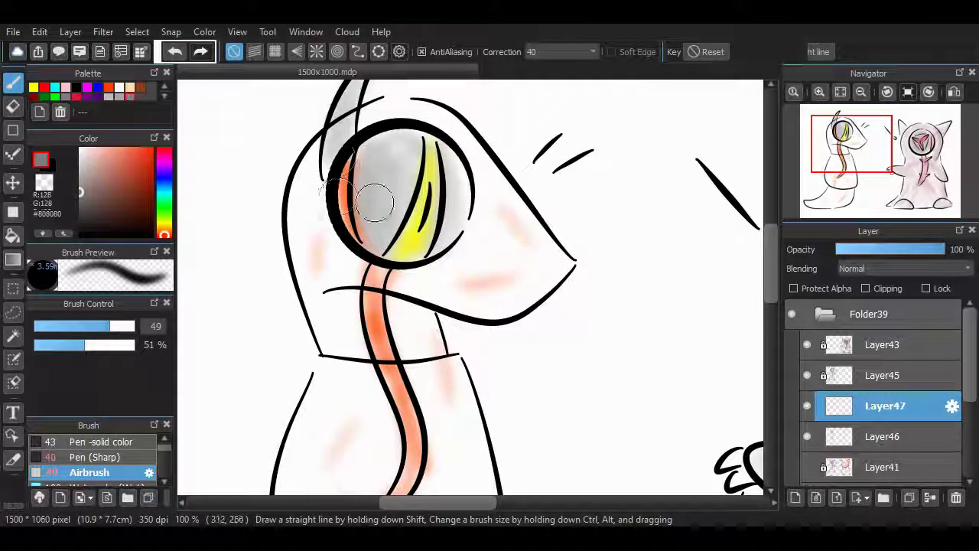
{"action": "left_click_drag", "start_coordinate": [375, 202], "coordinate": [376, 179]}
{"action": "mouse_move", "coordinate": [331, 208]}
{"action": "left_mouse_down"}
{"action": "mouse_move", "coordinate": [348, 142]}
{"action": "mouse_move", "coordinate": [306, 229]}
{"action": "mouse_move", "coordinate": [389, 147]}
{"action": "mouse_move", "coordinate": [321, 228]}
{"action": "mouse_move", "coordinate": [290, 248]}
{"action": "mouse_move", "coordinate": [359, 321]}
{"action": "left_mouse_up"}
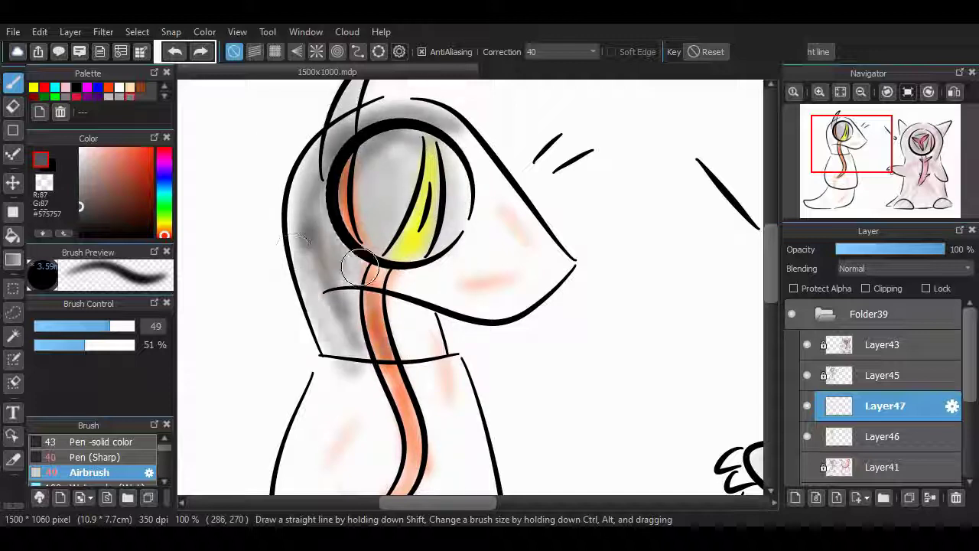
{"action": "left_click_drag", "start_coordinate": [428, 280], "coordinate": [469, 280]}
{"action": "left_click_drag", "start_coordinate": [102, 344], "coordinate": [108, 344]}
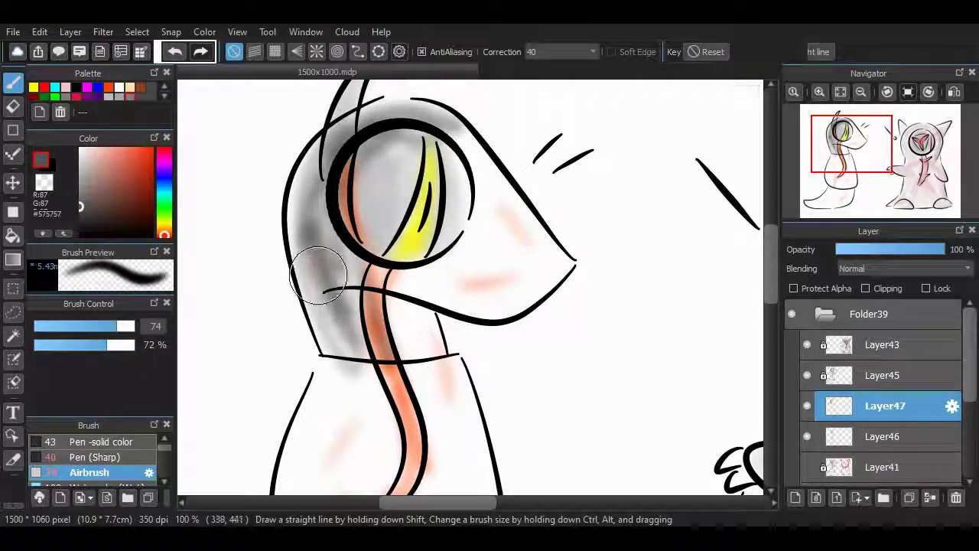
{"action": "mouse_move", "coordinate": [329, 276]}
{"action": "left_mouse_down"}
{"action": "mouse_move", "coordinate": [390, 321]}
{"action": "mouse_move", "coordinate": [450, 280]}
{"action": "mouse_move", "coordinate": [461, 284]}
{"action": "mouse_move", "coordinate": [456, 276]}
{"action": "mouse_move", "coordinate": [484, 269]}
{"action": "mouse_move", "coordinate": [437, 284]}
{"action": "left_mouse_up"}
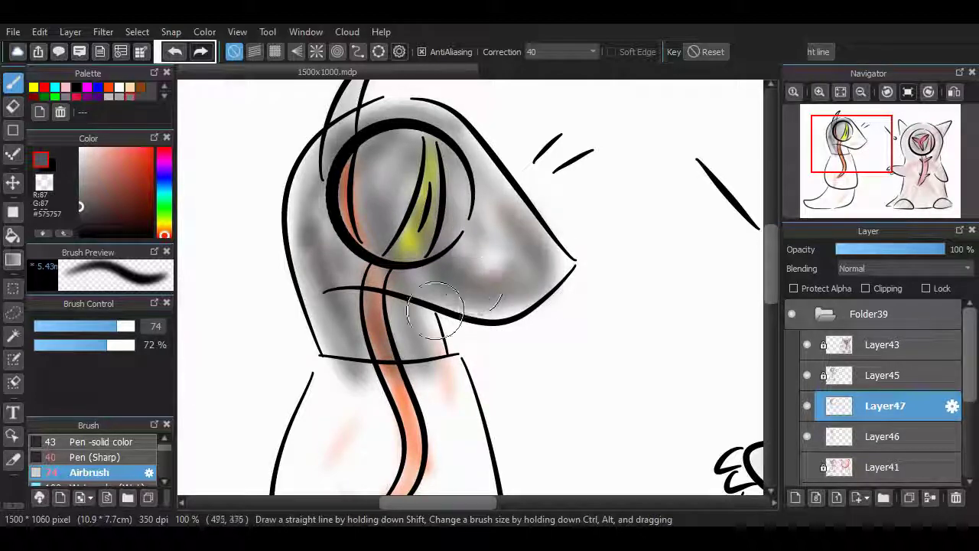
Airbrush dark grey #575757 vertical streaks down the egg-shaped body and shade the base and sweeping tail
{"action": "scroll", "coordinate": [333, 201], "scroll_direction": "down", "scroll_amount": 5}
{"action": "mouse_move", "coordinate": [332, 201]}
{"action": "left_mouse_down"}
{"action": "mouse_move", "coordinate": [376, 218]}
{"action": "mouse_move", "coordinate": [331, 202]}
{"action": "mouse_move", "coordinate": [437, 415]}
{"action": "mouse_move", "coordinate": [428, 252]}
{"action": "mouse_move", "coordinate": [463, 394]}
{"action": "mouse_move", "coordinate": [347, 239]}
{"action": "mouse_move", "coordinate": [406, 423]}
{"action": "mouse_move", "coordinate": [421, 321]}
{"action": "left_mouse_up"}
{"action": "scroll", "coordinate": [494, 396], "scroll_direction": "down", "scroll_amount": 5}
{"action": "scroll", "coordinate": [486, 263], "scroll_direction": "left", "scroll_amount": 5}
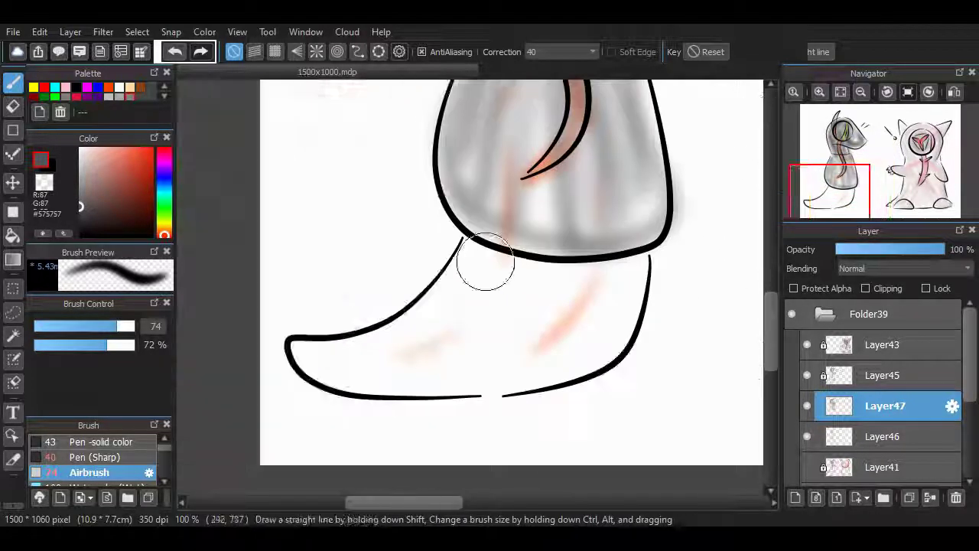
{"action": "mouse_move", "coordinate": [485, 262]}
{"action": "left_mouse_down"}
{"action": "mouse_move", "coordinate": [304, 345]}
{"action": "mouse_move", "coordinate": [389, 349]}
{"action": "mouse_move", "coordinate": [635, 225]}
{"action": "mouse_move", "coordinate": [615, 253]}
{"action": "mouse_move", "coordinate": [308, 345]}
{"action": "mouse_move", "coordinate": [390, 362]}
{"action": "mouse_move", "coordinate": [538, 182]}
{"action": "mouse_move", "coordinate": [528, 244]}
{"action": "left_mouse_up"}
Deepen the grey fold shading on the body and along the front edge of the base
{"action": "scroll", "coordinate": [528, 244], "scroll_direction": "up", "scroll_amount": 8}
{"action": "scroll", "coordinate": [476, 465], "scroll_direction": "down", "scroll_amount": 5}
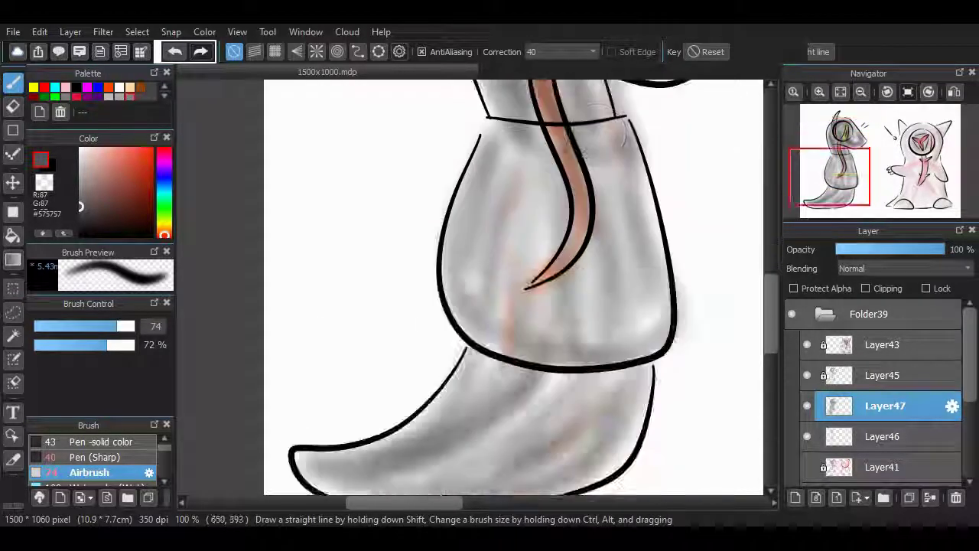
{"action": "mouse_move", "coordinate": [570, 153]}
{"action": "left_mouse_down"}
{"action": "mouse_move", "coordinate": [524, 160]}
{"action": "mouse_move", "coordinate": [534, 274]}
{"action": "mouse_move", "coordinate": [627, 144]}
{"action": "mouse_move", "coordinate": [499, 322]}
{"action": "mouse_move", "coordinate": [372, 452]}
{"action": "mouse_move", "coordinate": [444, 459]}
{"action": "mouse_move", "coordinate": [612, 355]}
{"action": "mouse_move", "coordinate": [638, 459]}
{"action": "left_mouse_up"}
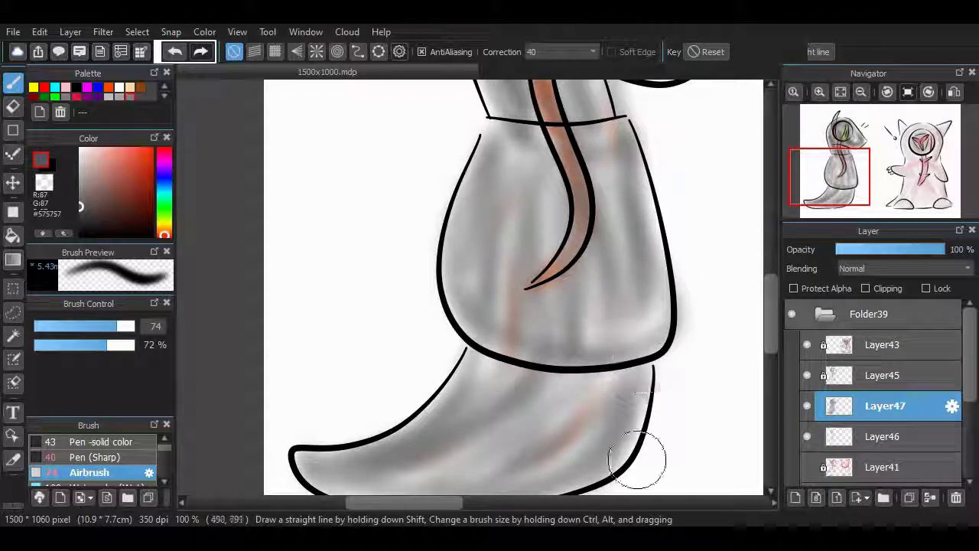
Fit the whole canvas in view to review both figures side by side
{"action": "scroll", "coordinate": [637, 459], "scroll_direction": "up", "scroll_amount": 6}
{"action": "scroll", "coordinate": [503, 208], "scroll_direction": "right", "scroll_amount": 5}
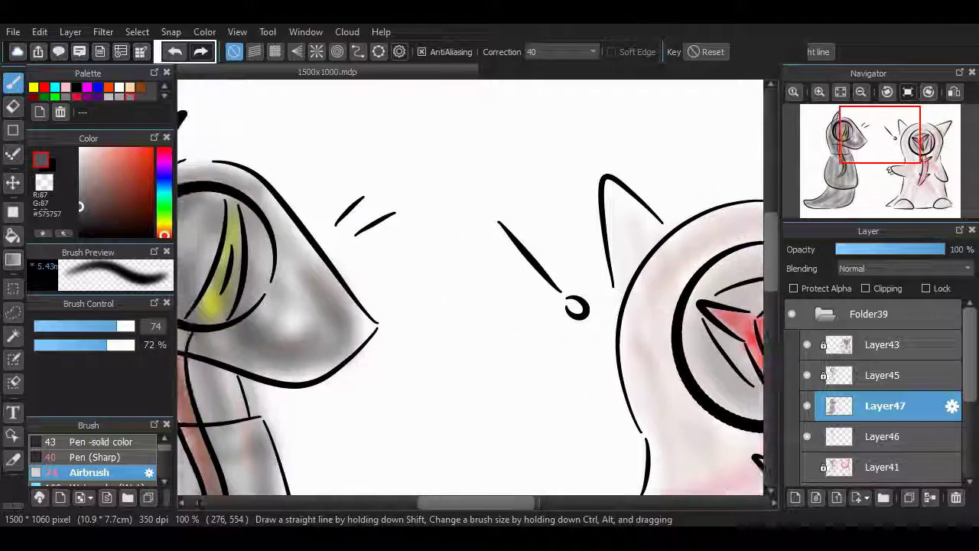
{"action": "scroll", "coordinate": [485, 459], "scroll_direction": "left", "scroll_amount": 1}
{"action": "left_click", "coordinate": [841, 91]}
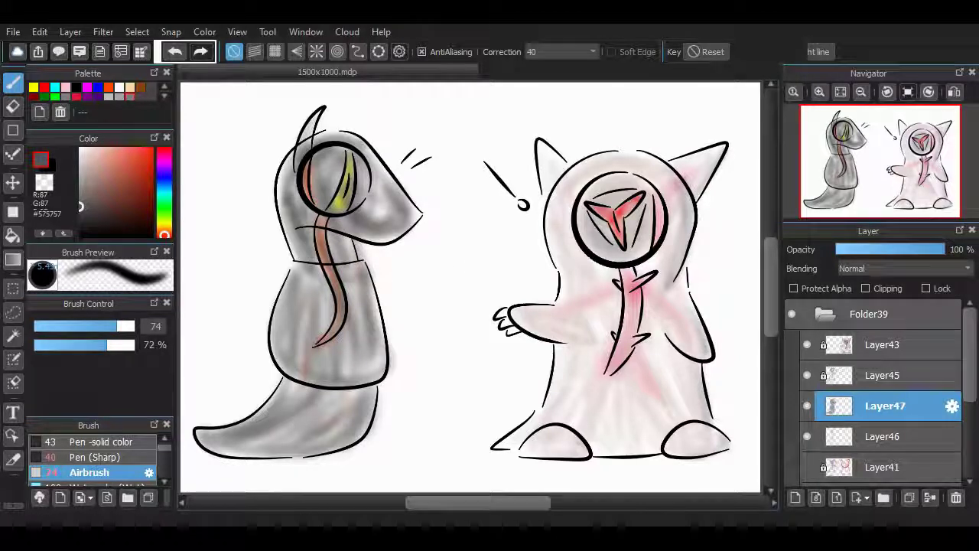
Undo a trial Pen (Sharp) doodle between the two figures and hide the side panels
{"action": "key", "text": "b"}
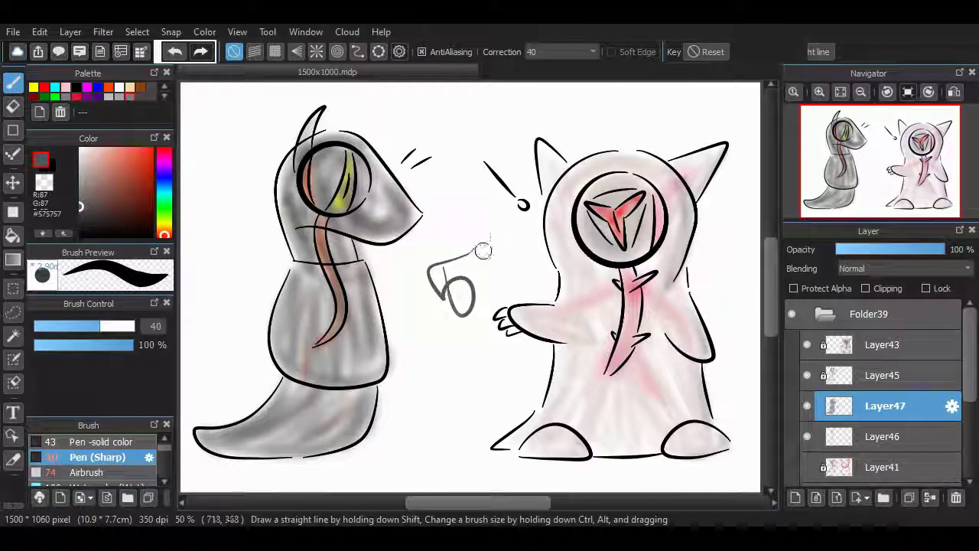
{"action": "key", "text": "ctrl+z"}
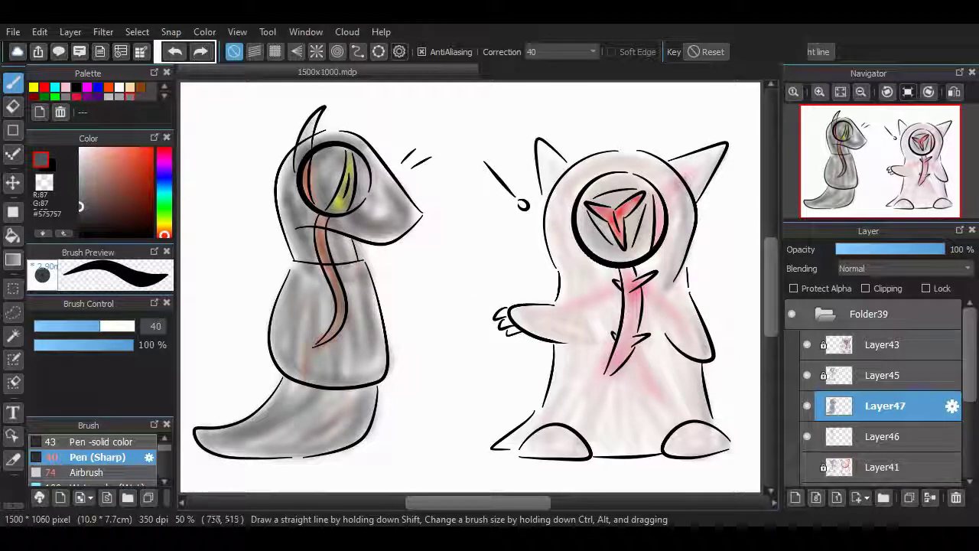
{"action": "key", "text": "Tab"}
{"action": "scroll", "coordinate": [491, 263], "scroll_direction": "up", "scroll_amount": 3}
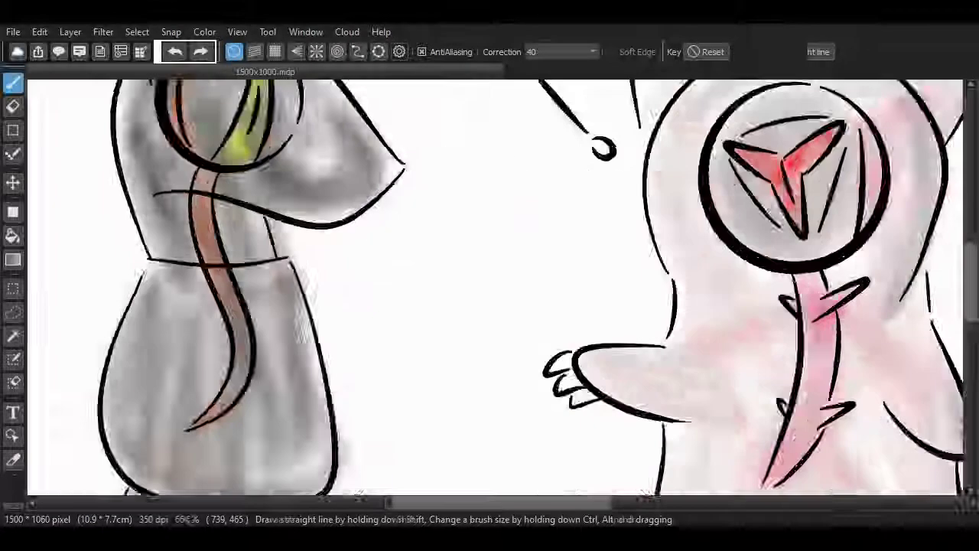